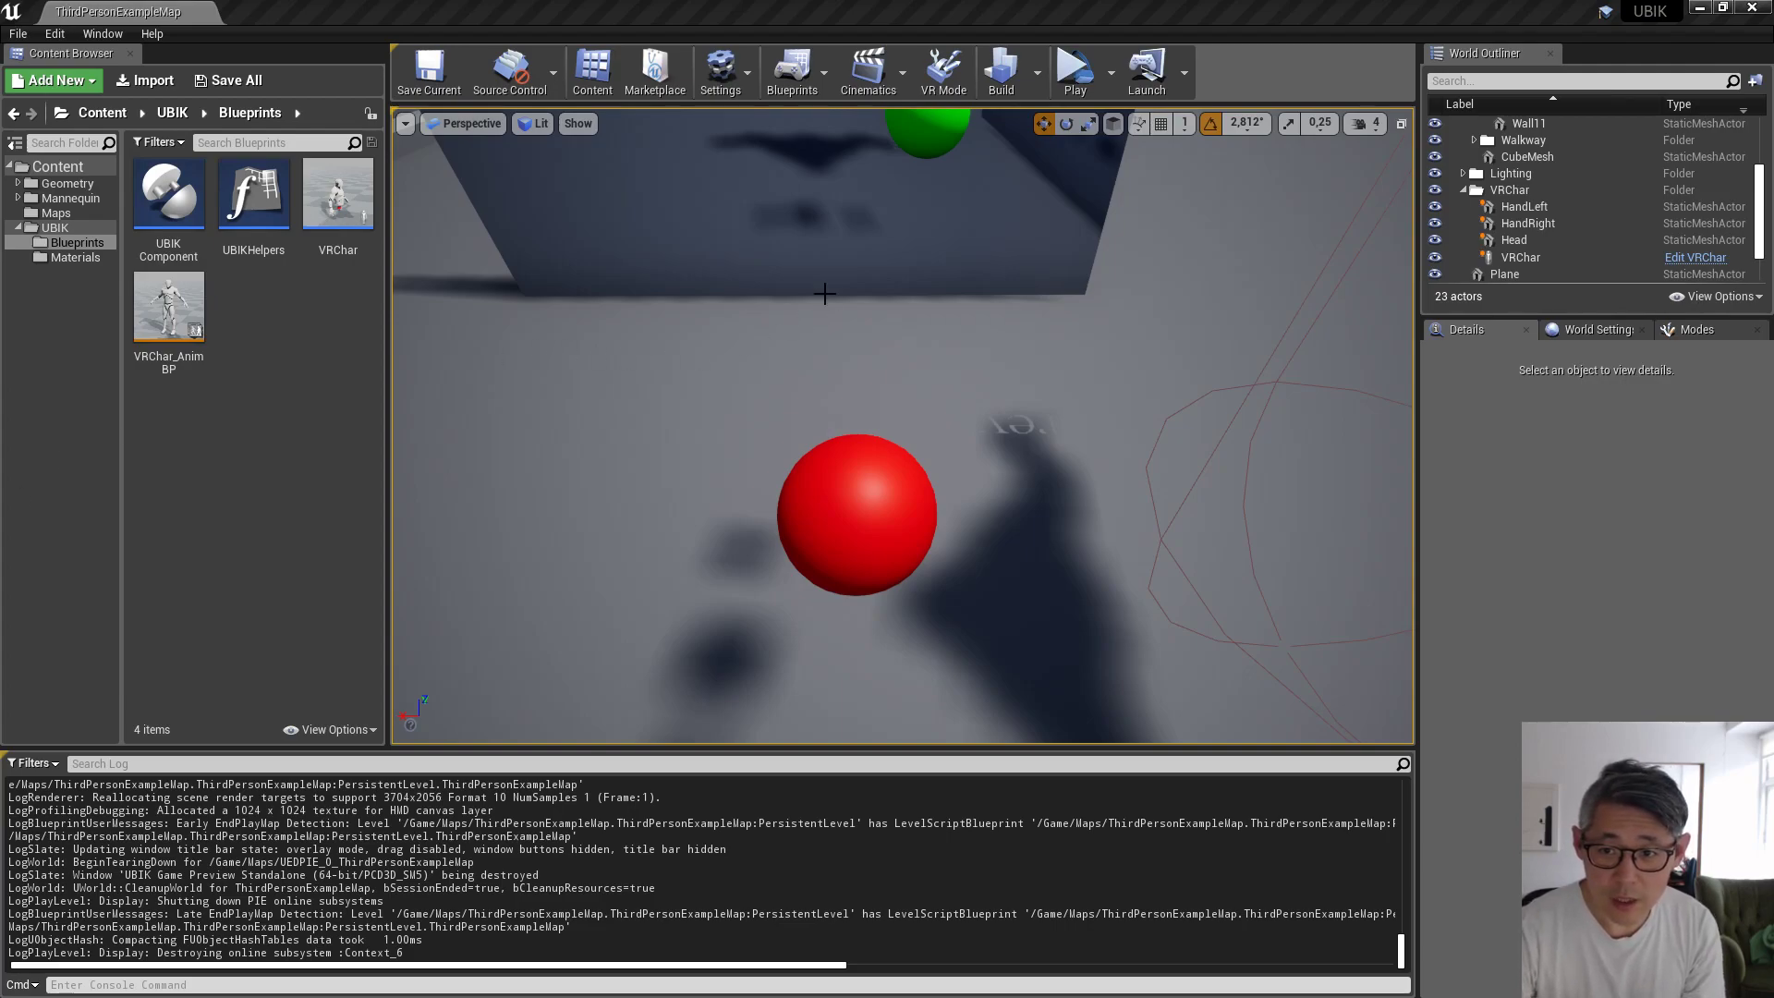
# - Simulate the level, select the red HandLeft sphere at the character's hand, and stop the simulation
pyautogui.click(1112, 74)
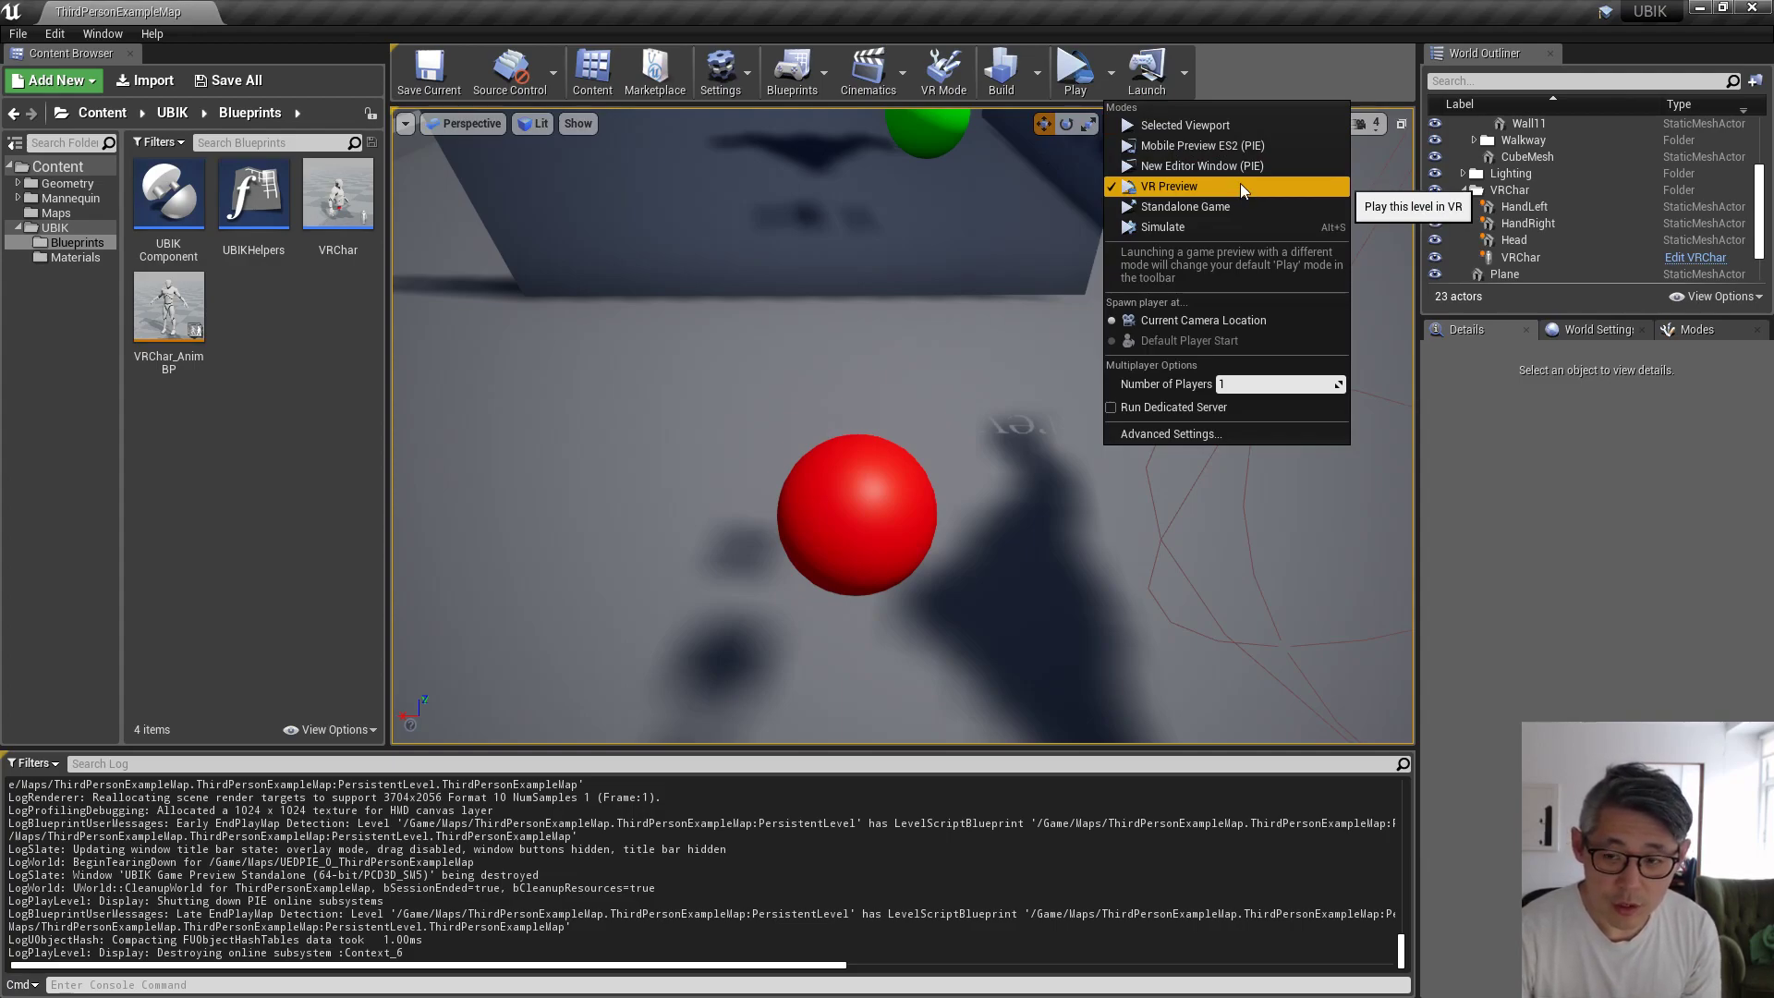
pyautogui.click(1188, 229)
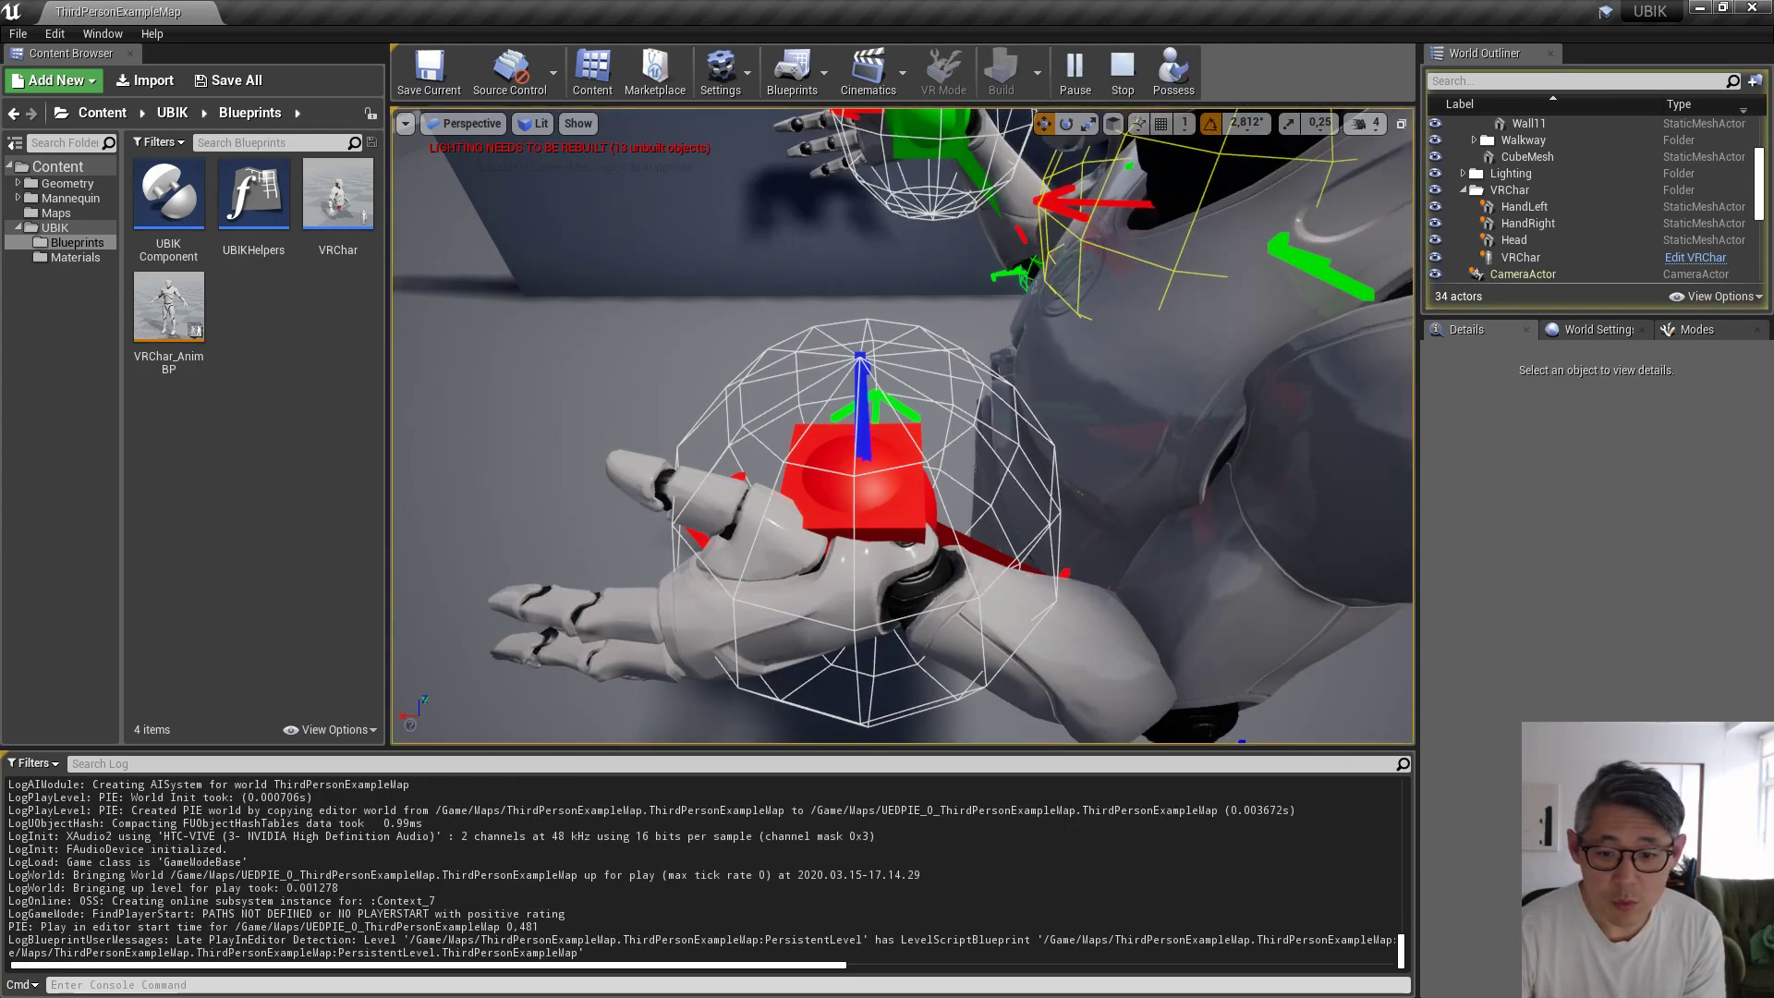
pyautogui.click(848, 483)
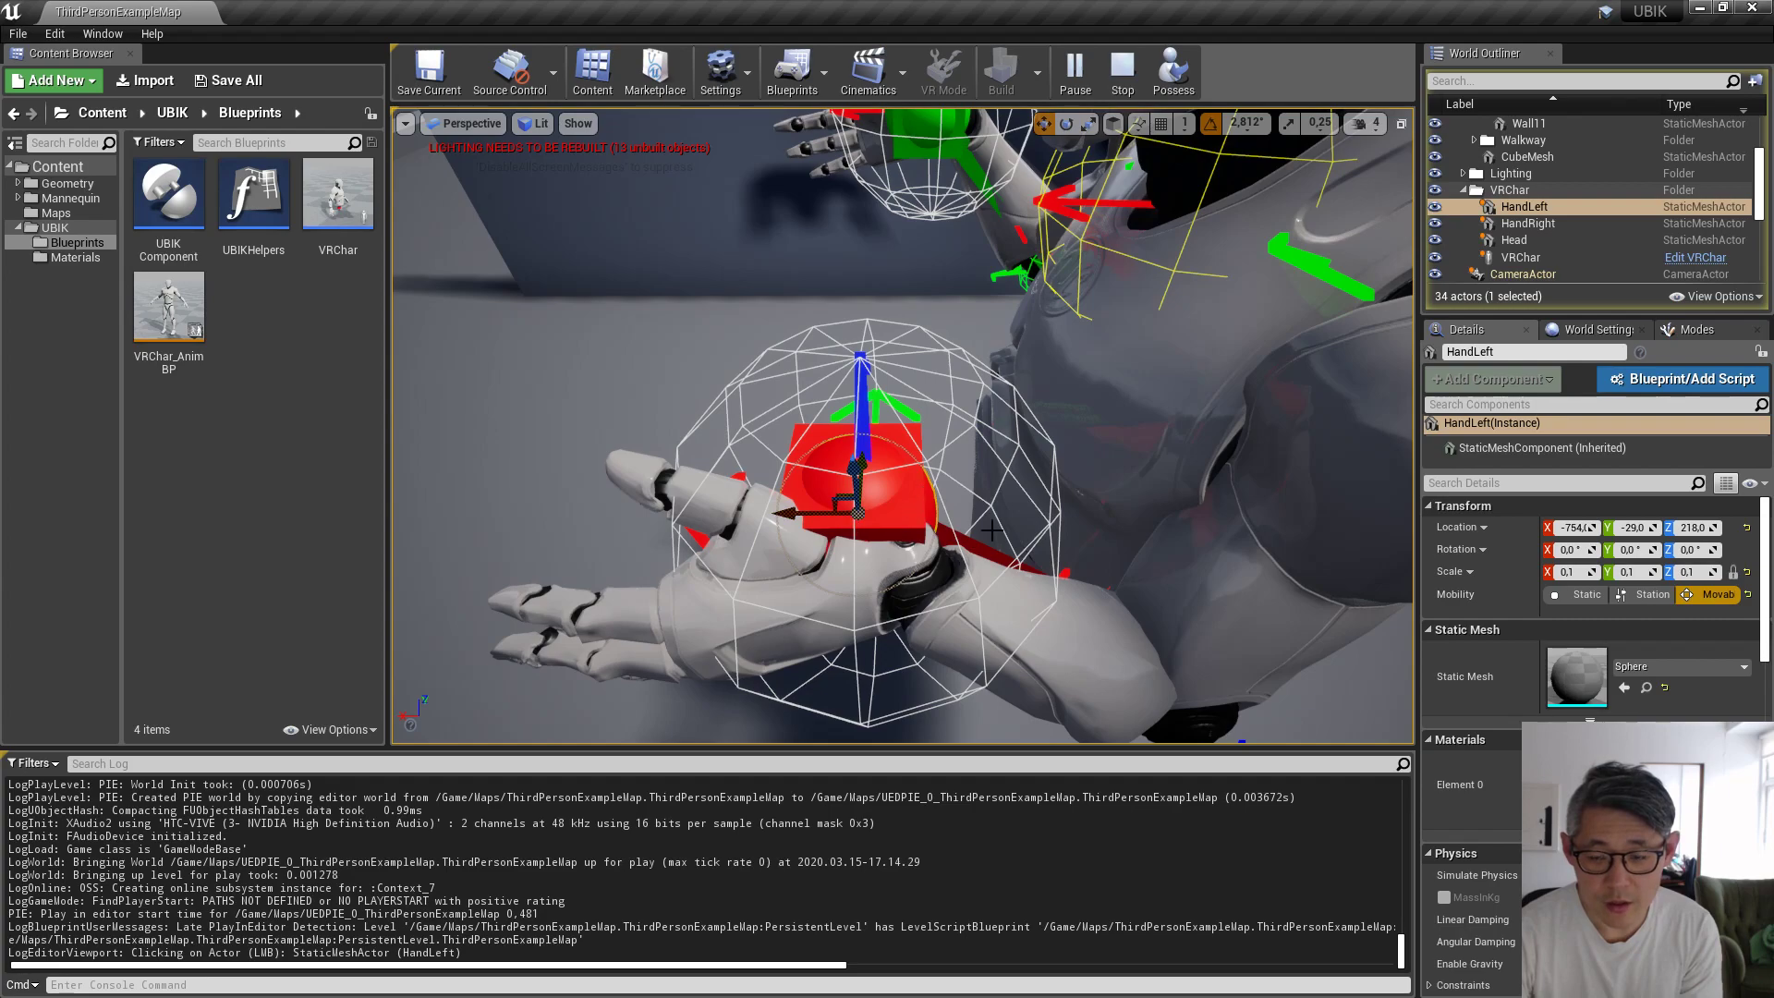
pyautogui.click(1122, 69)
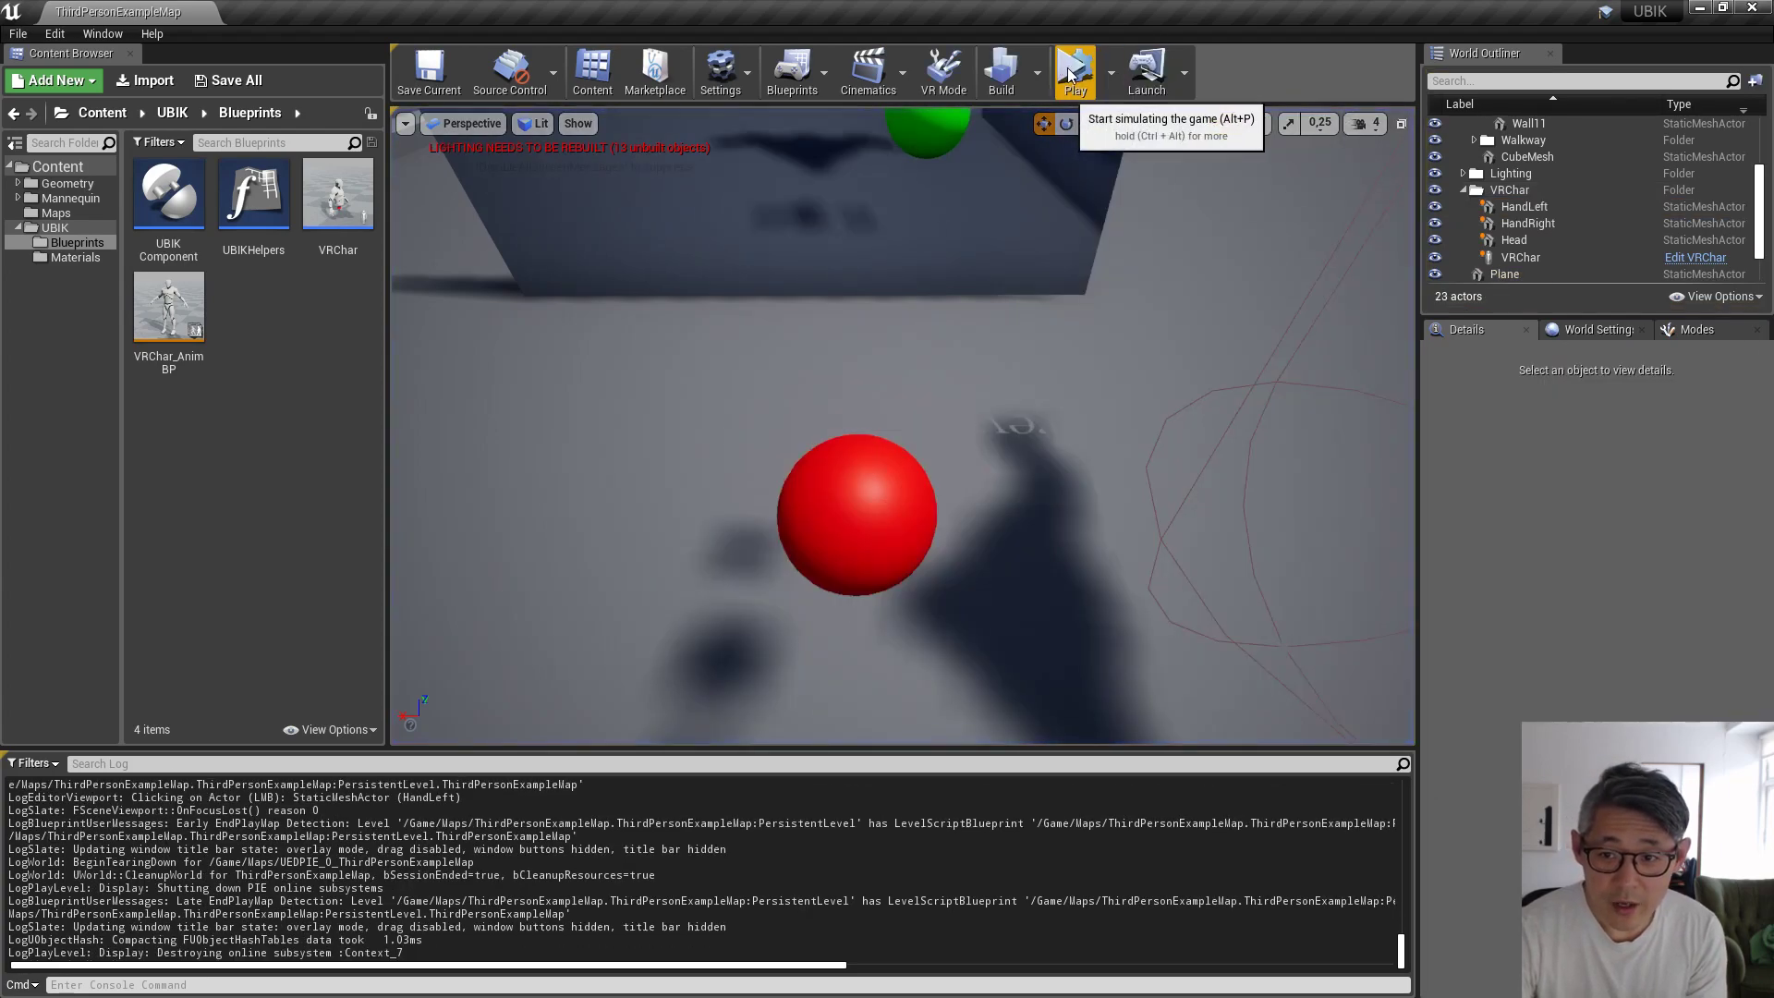
# - Run the level in VR Preview to check the character's hands, and end the preview
pyautogui.click(1112, 72)
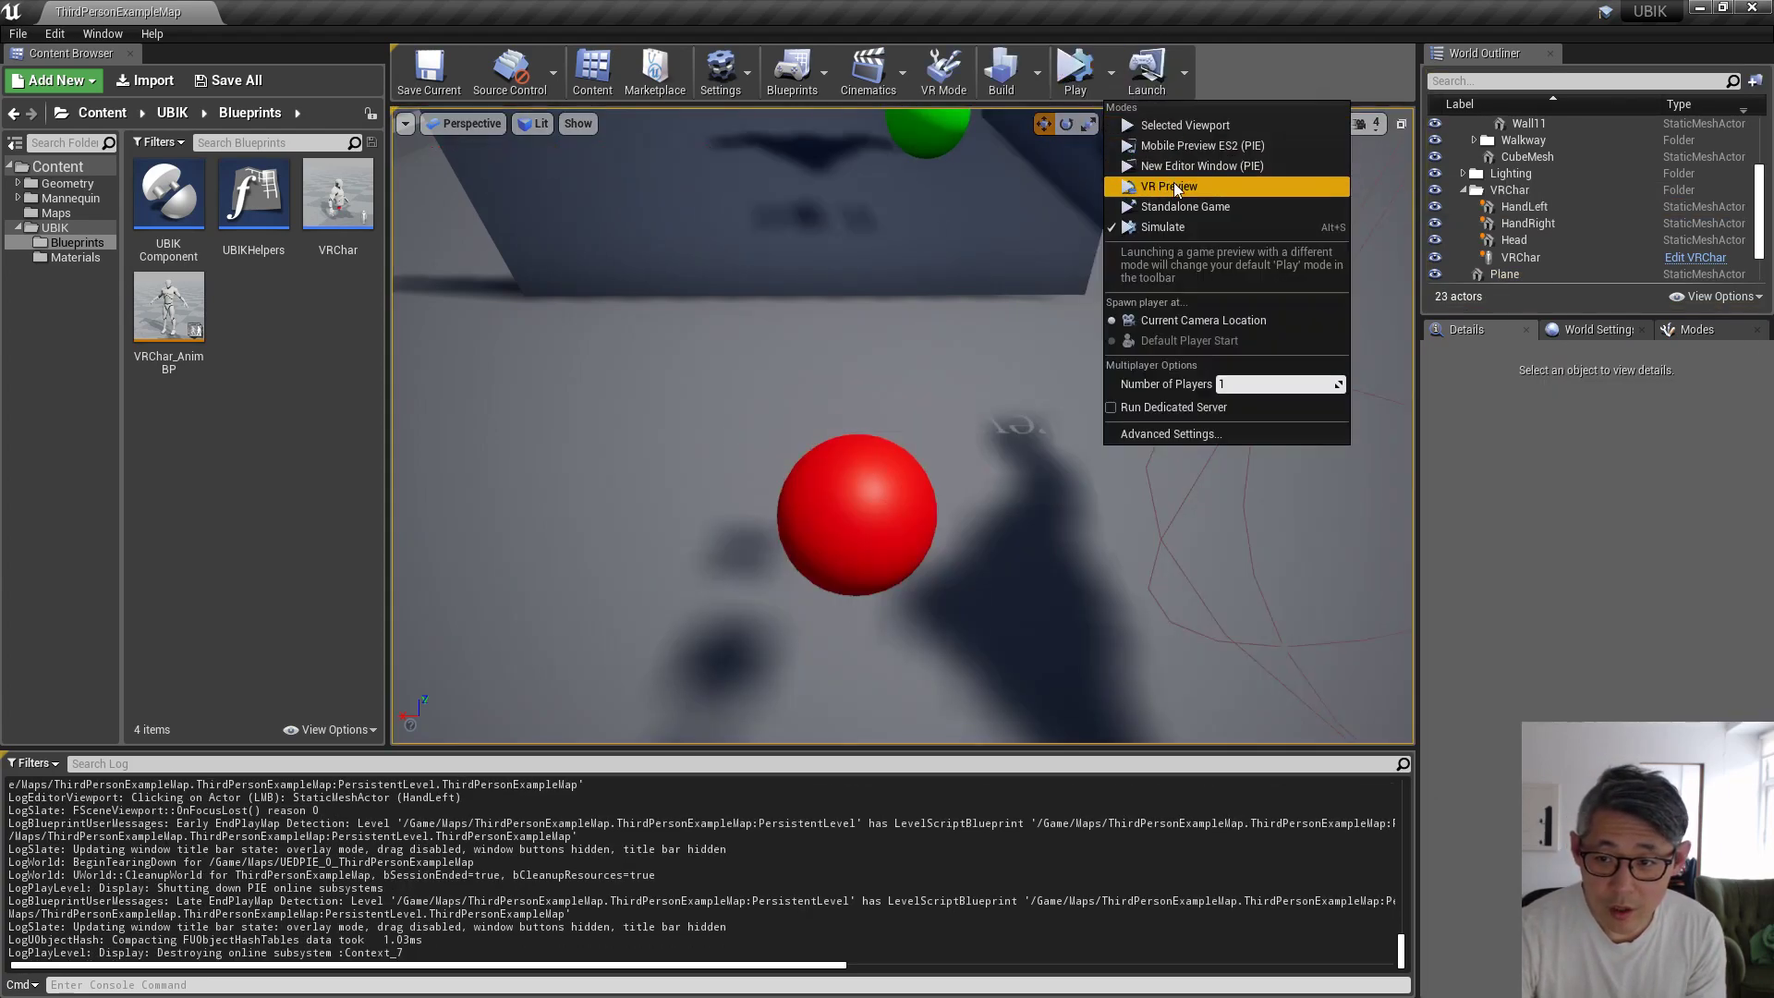
pyautogui.click(1174, 181)
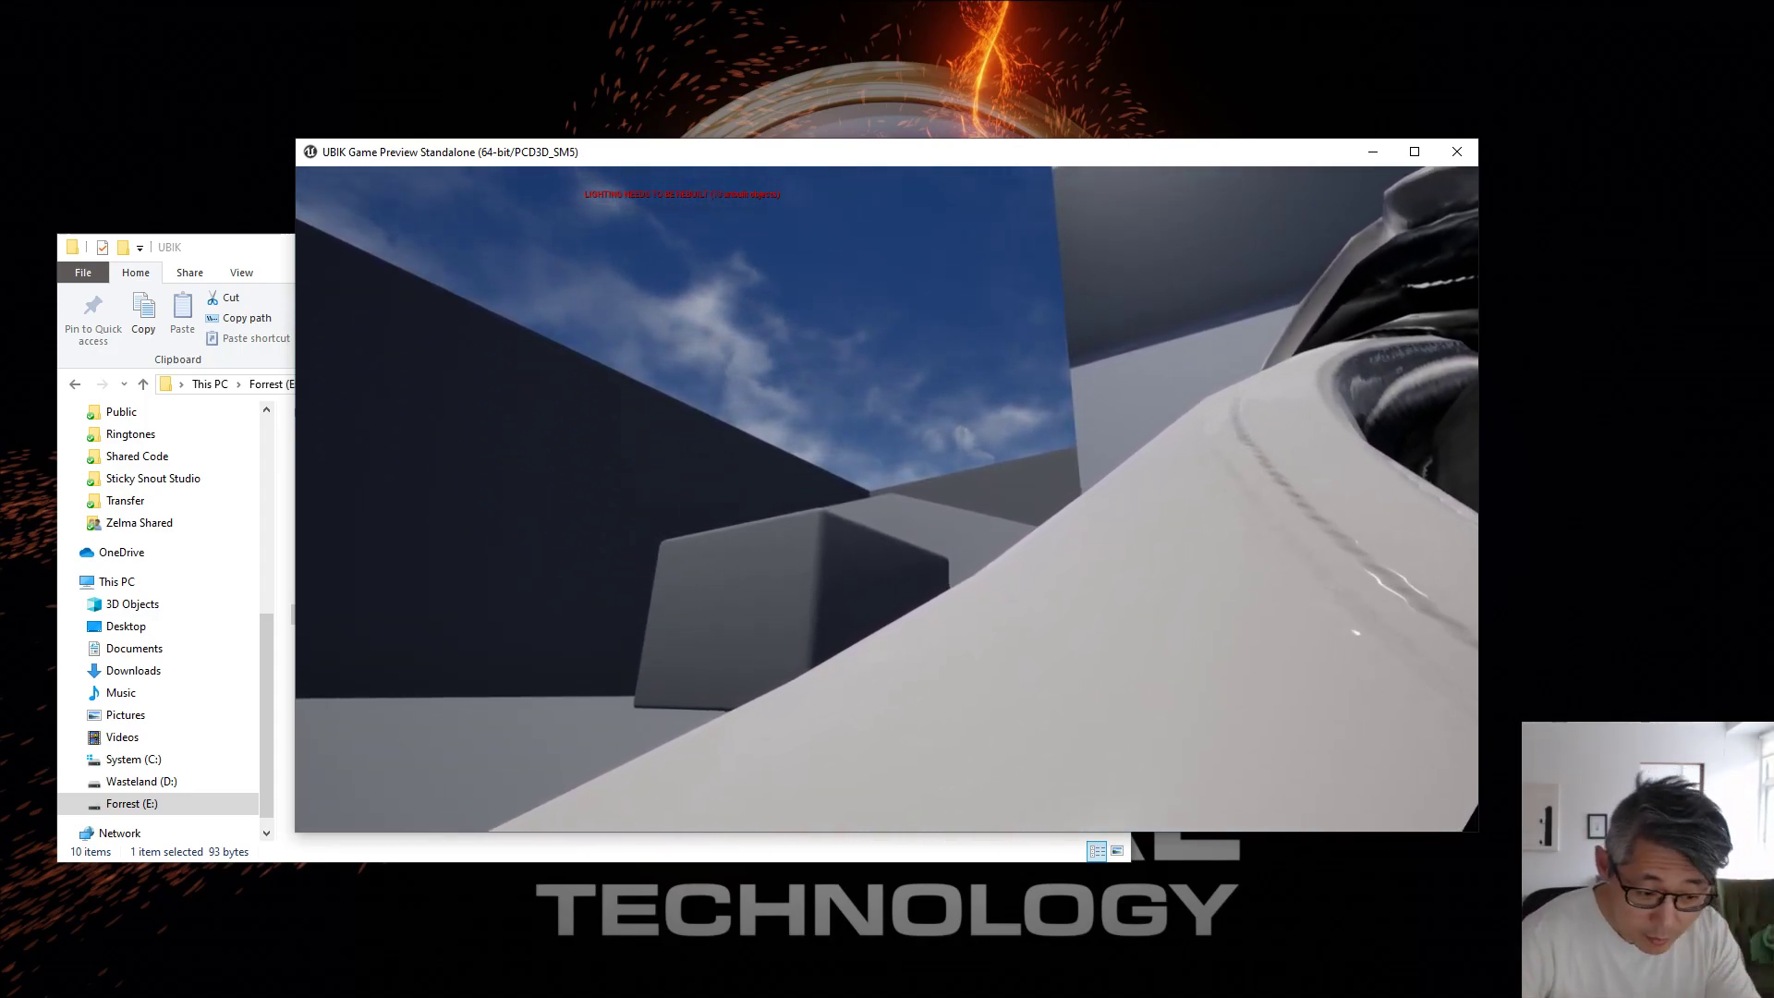
pyautogui.press('Escape')
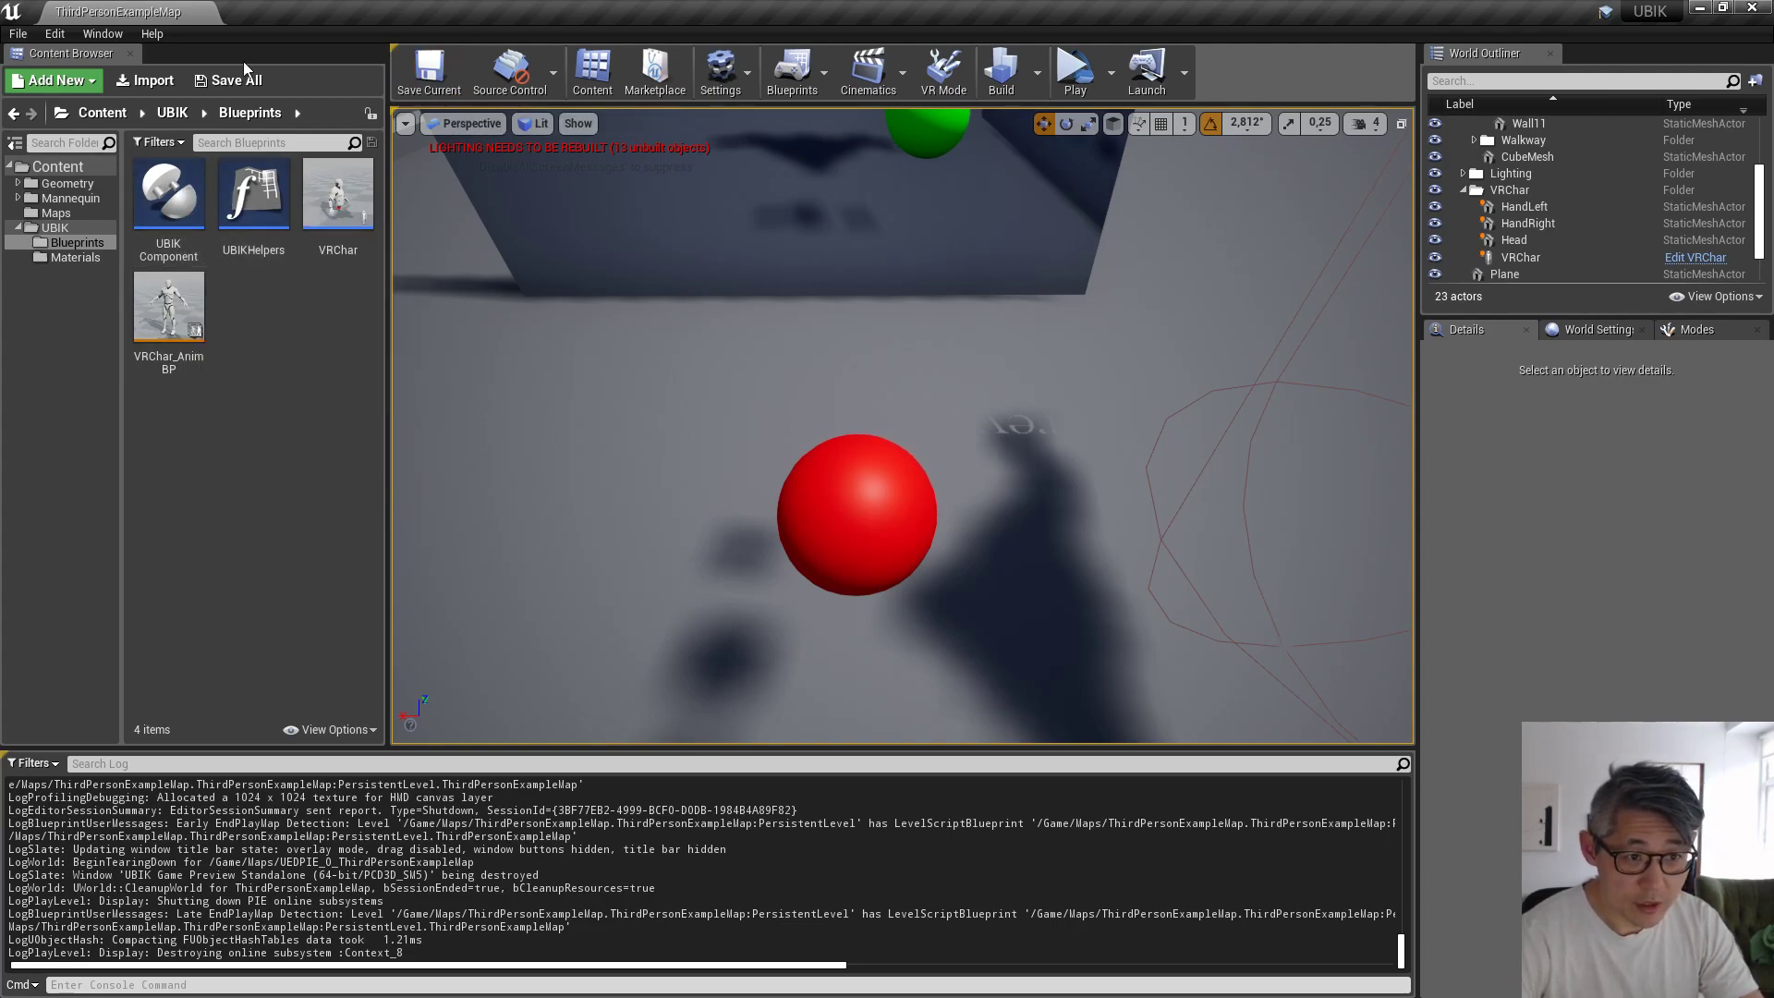
# - Run the level in Simulate mode again to compare the hand with the VR preview, and stop it
pyautogui.click(1115, 74)
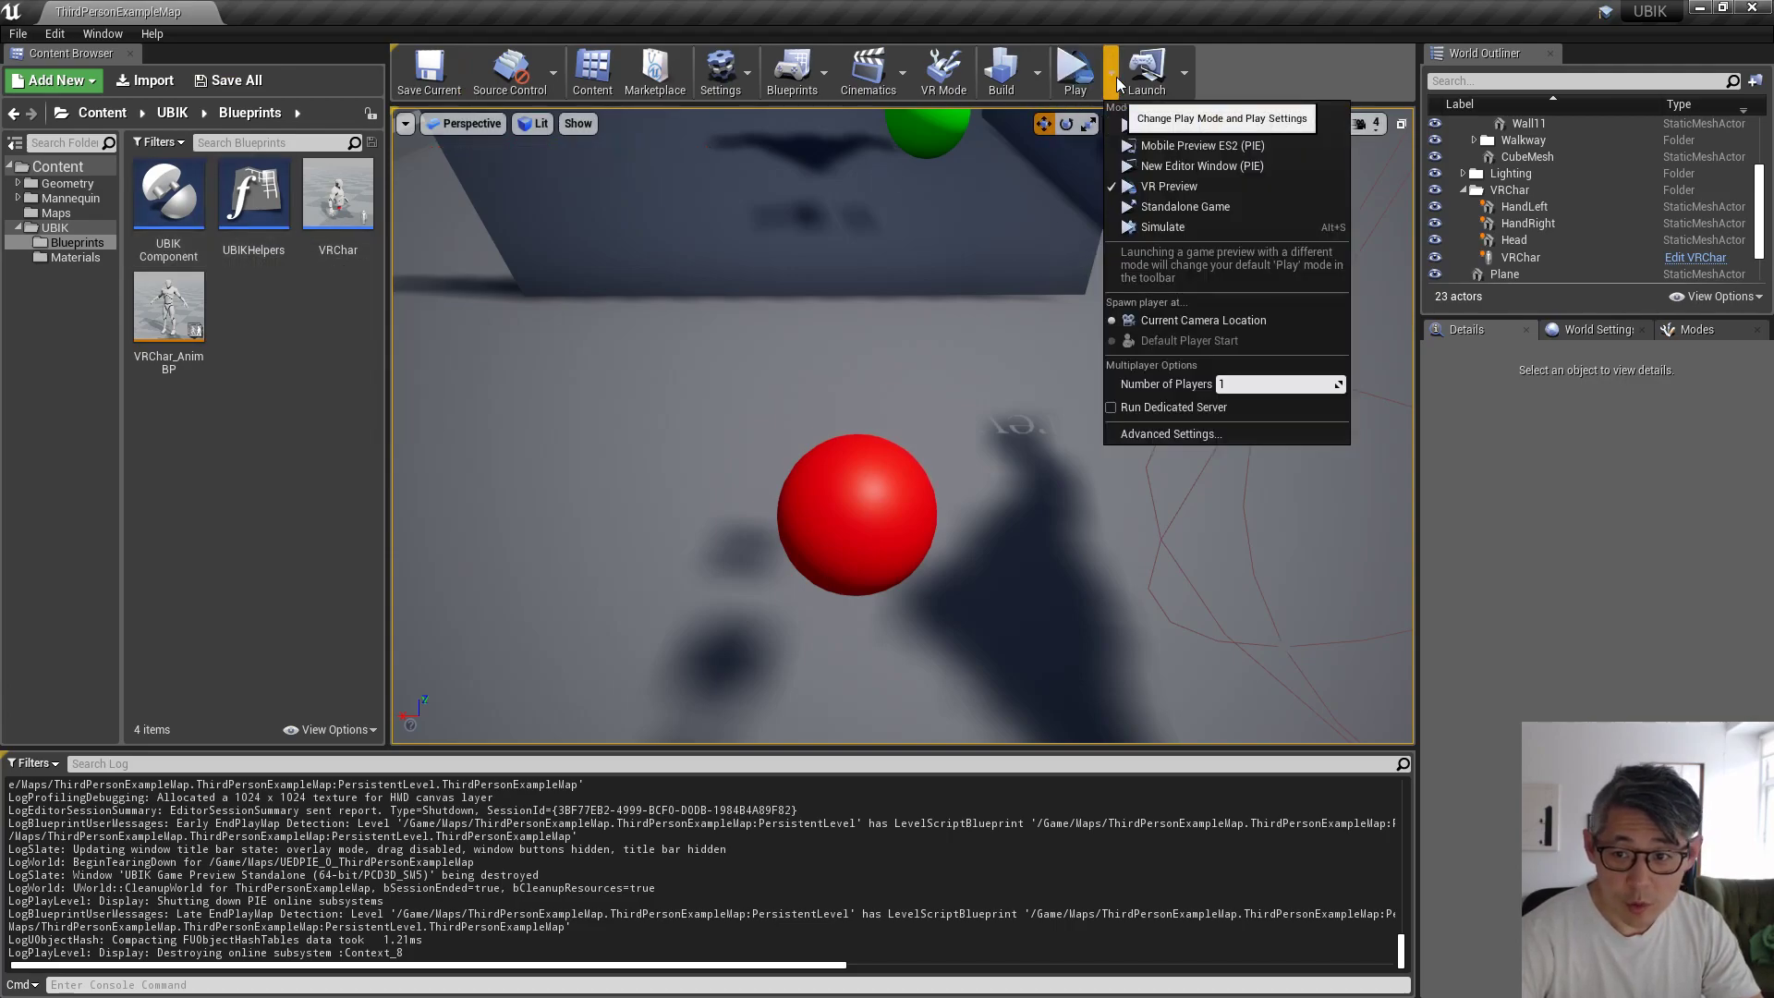
pyautogui.click(1168, 229)
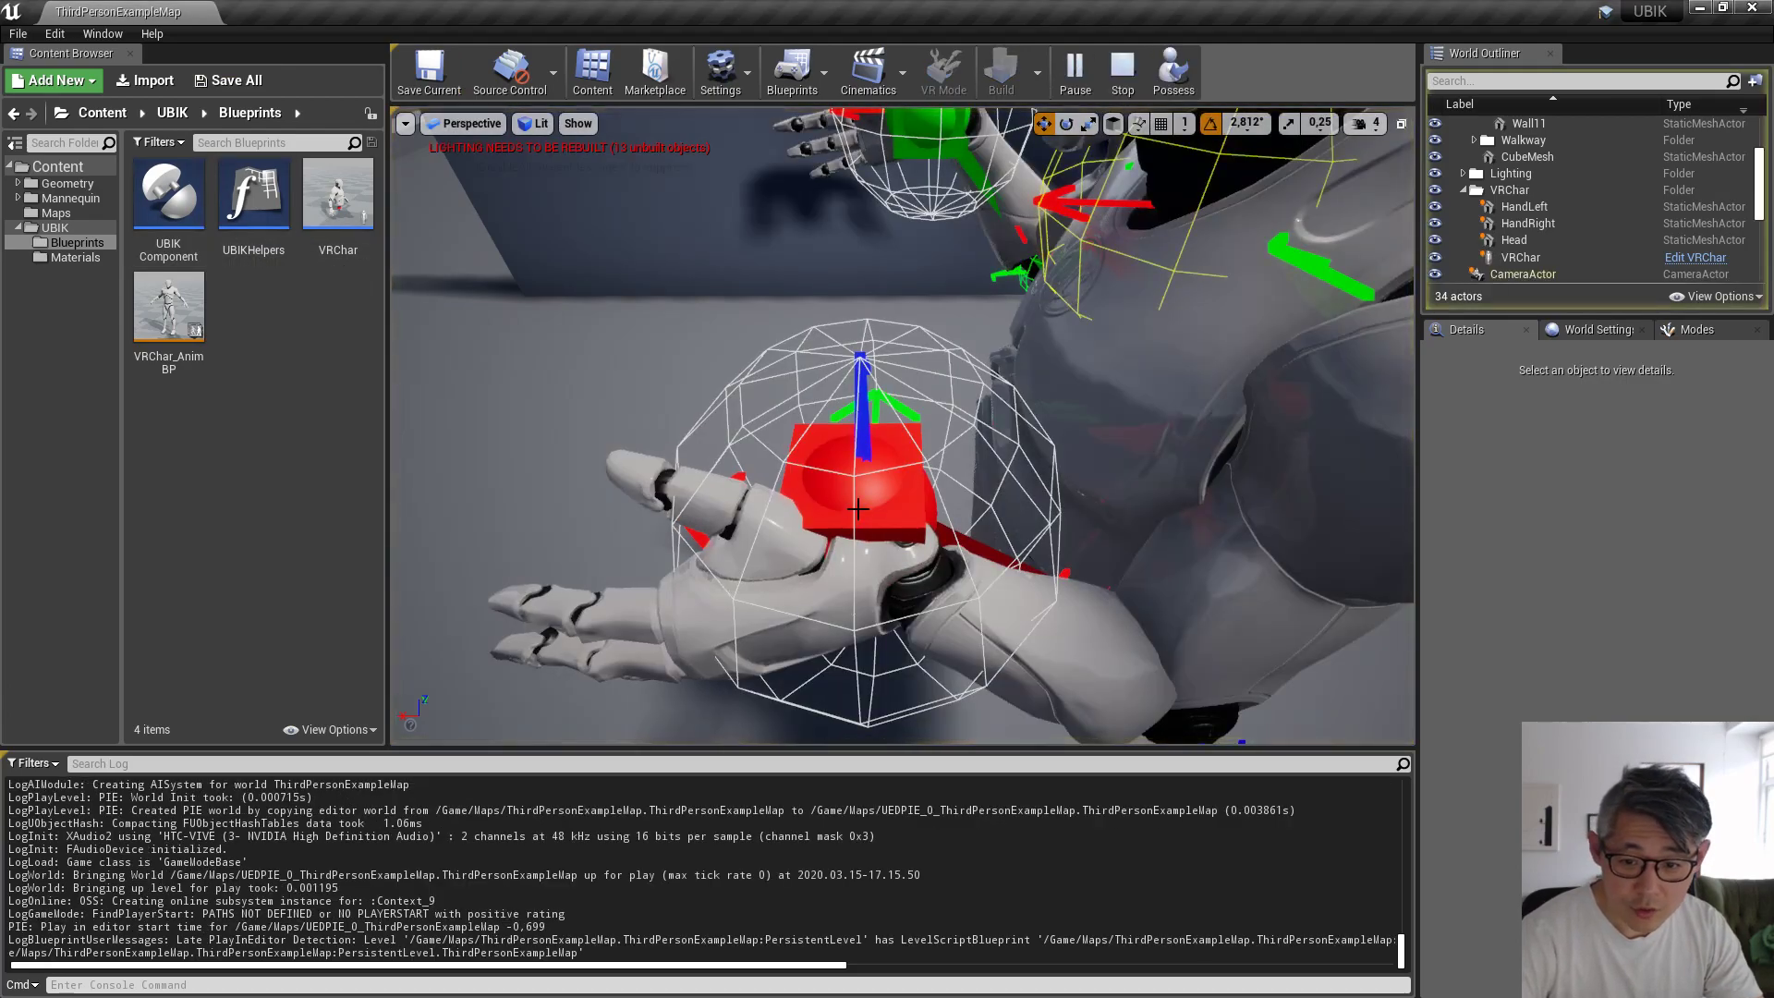
pyautogui.click(1139, 92)
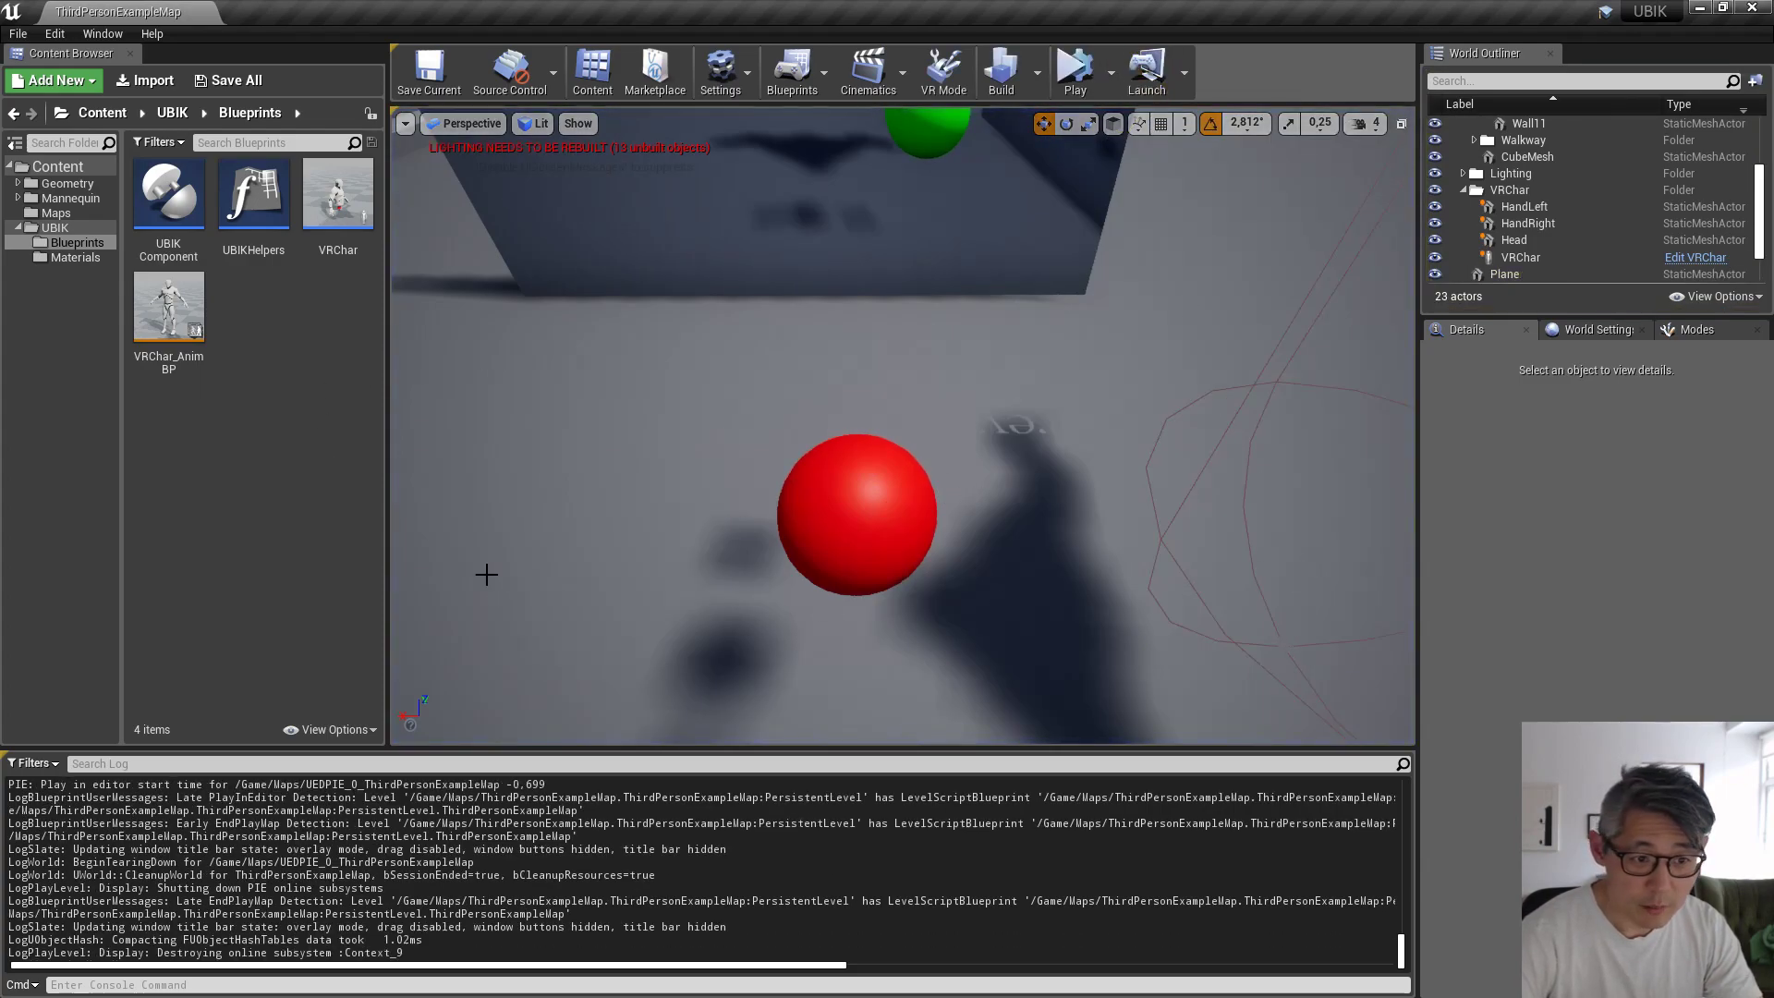
# - Select the VRChar character in the level and open its blueprint for editing
pyautogui.moveTo(773, 447); pyautogui.dragTo(744, 417, button='right')
pyautogui.click(1074, 503)
pyautogui.doubleClick(1074, 507)
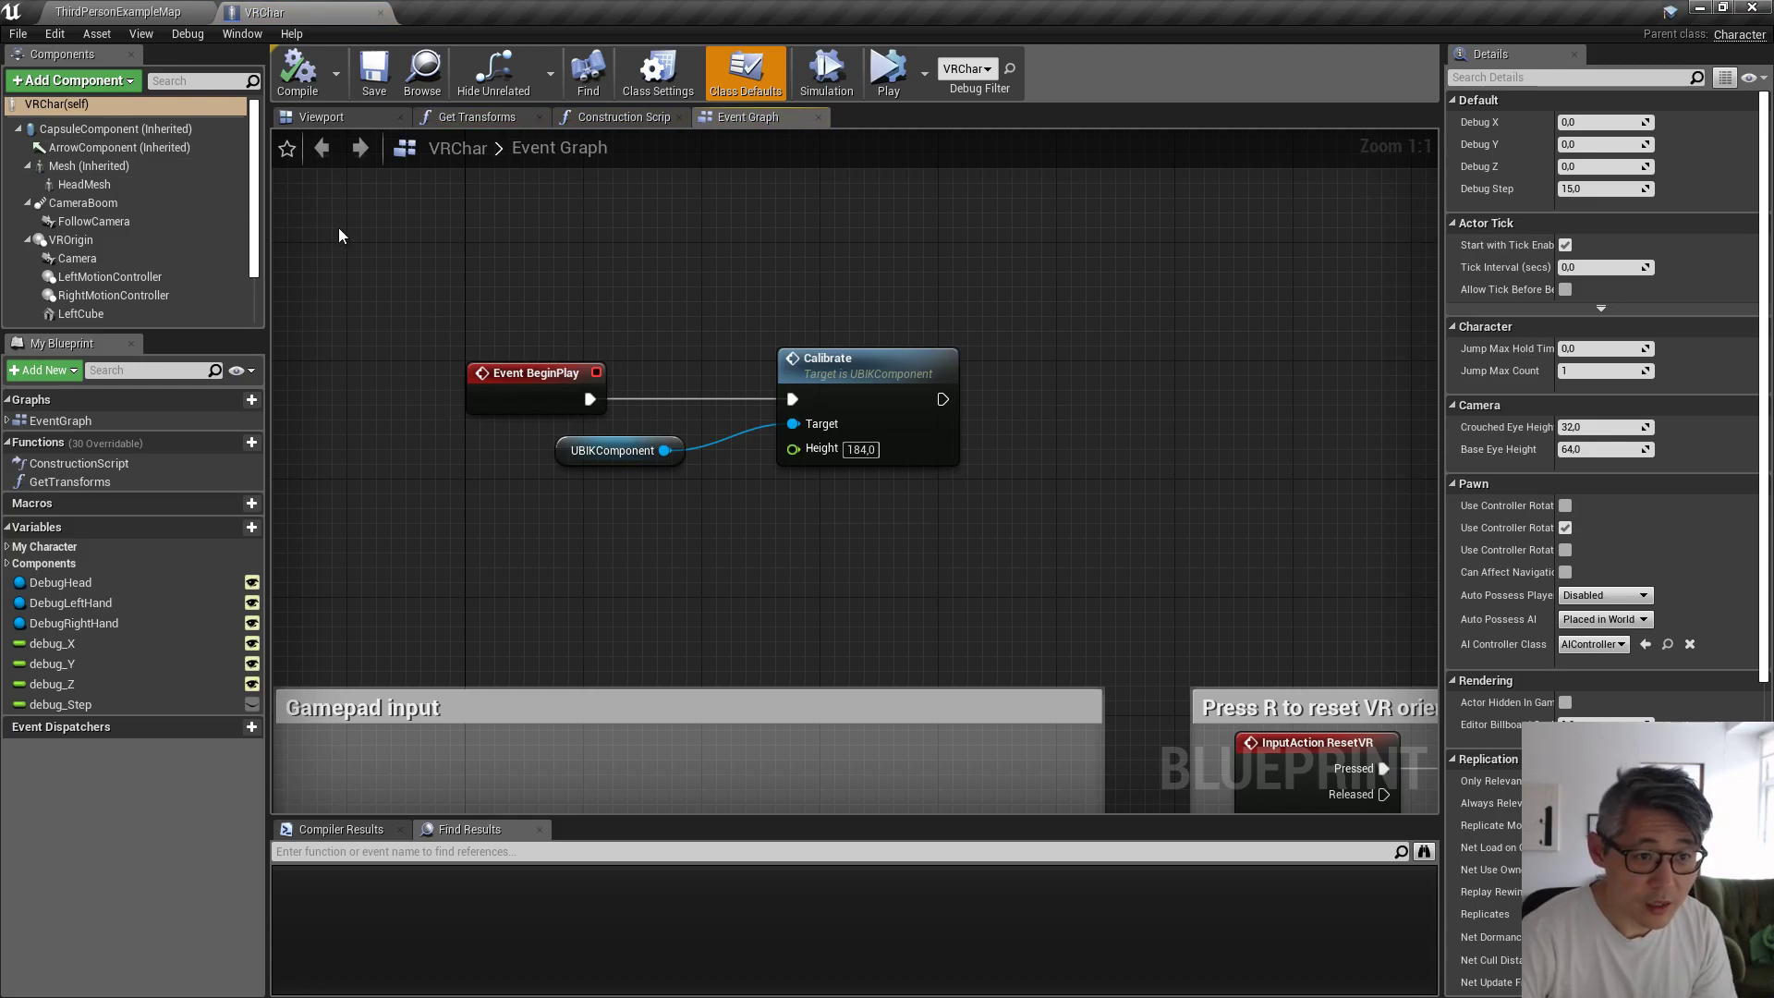
# - Open the Get Transforms function from its call after Event Tick in the VRChar Event Graph
pyautogui.scroll(-6, 730, 557)
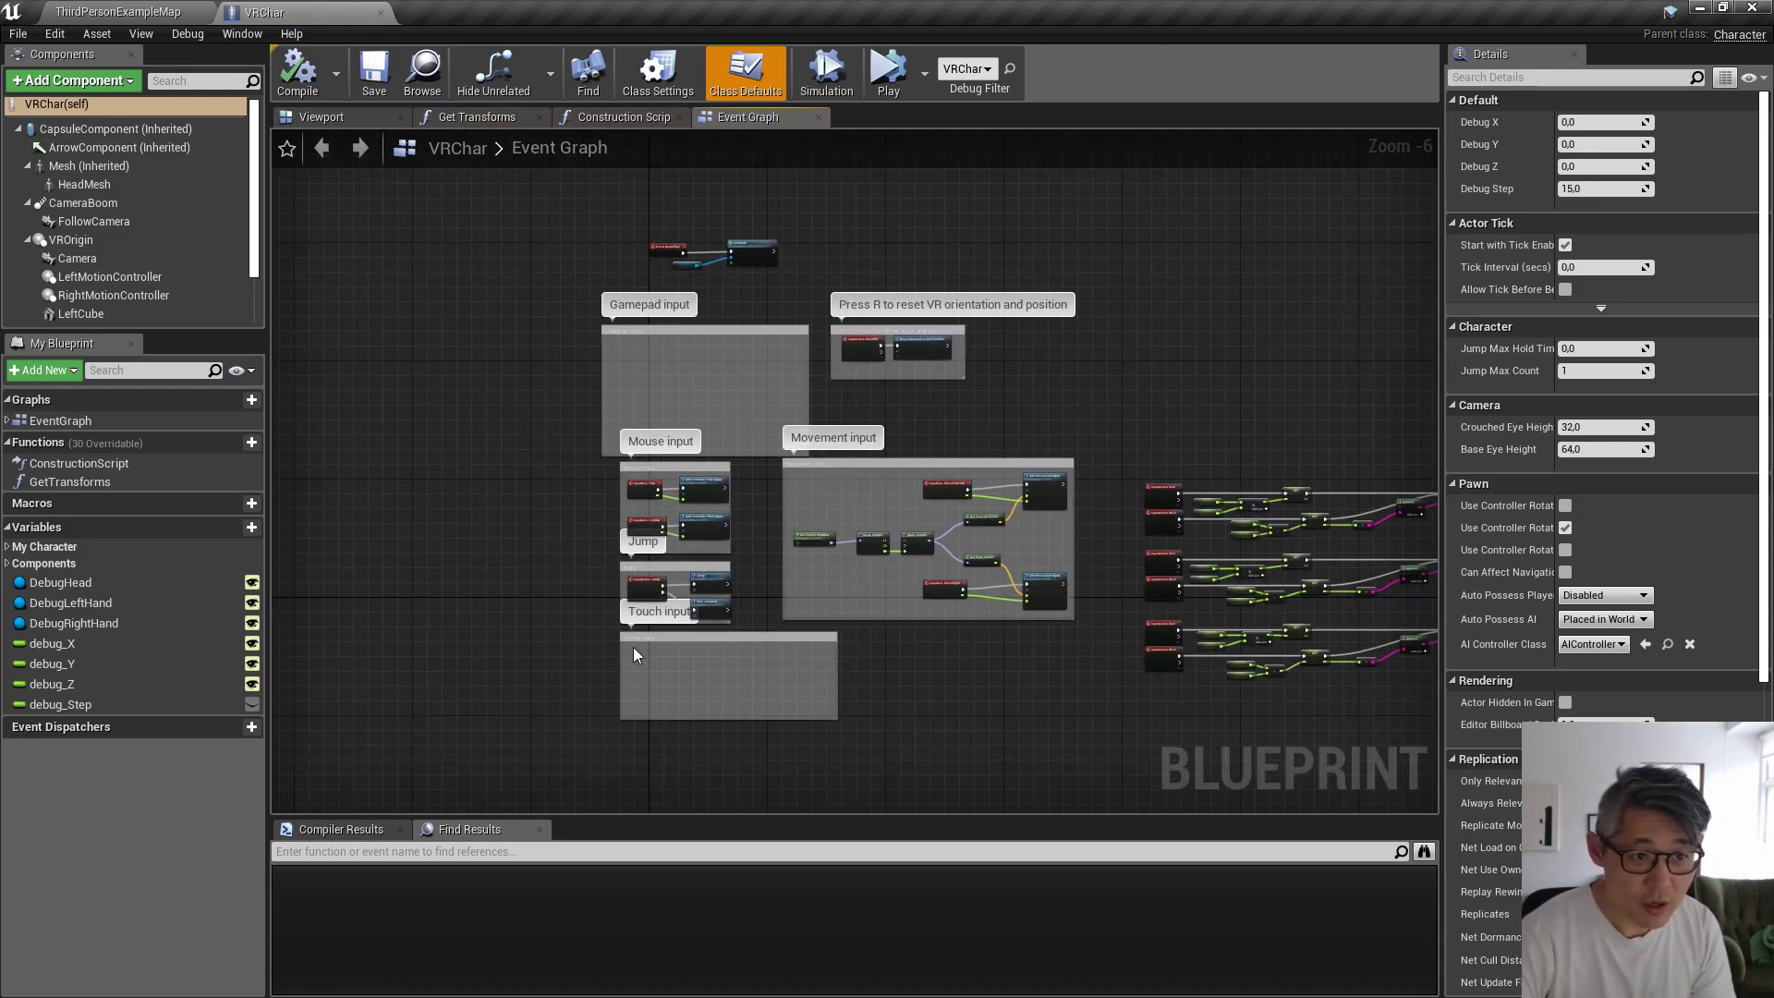
pyautogui.moveTo(941, 648); pyautogui.dragTo(955, 538, button='right')
pyautogui.scroll(5, 756, 669)
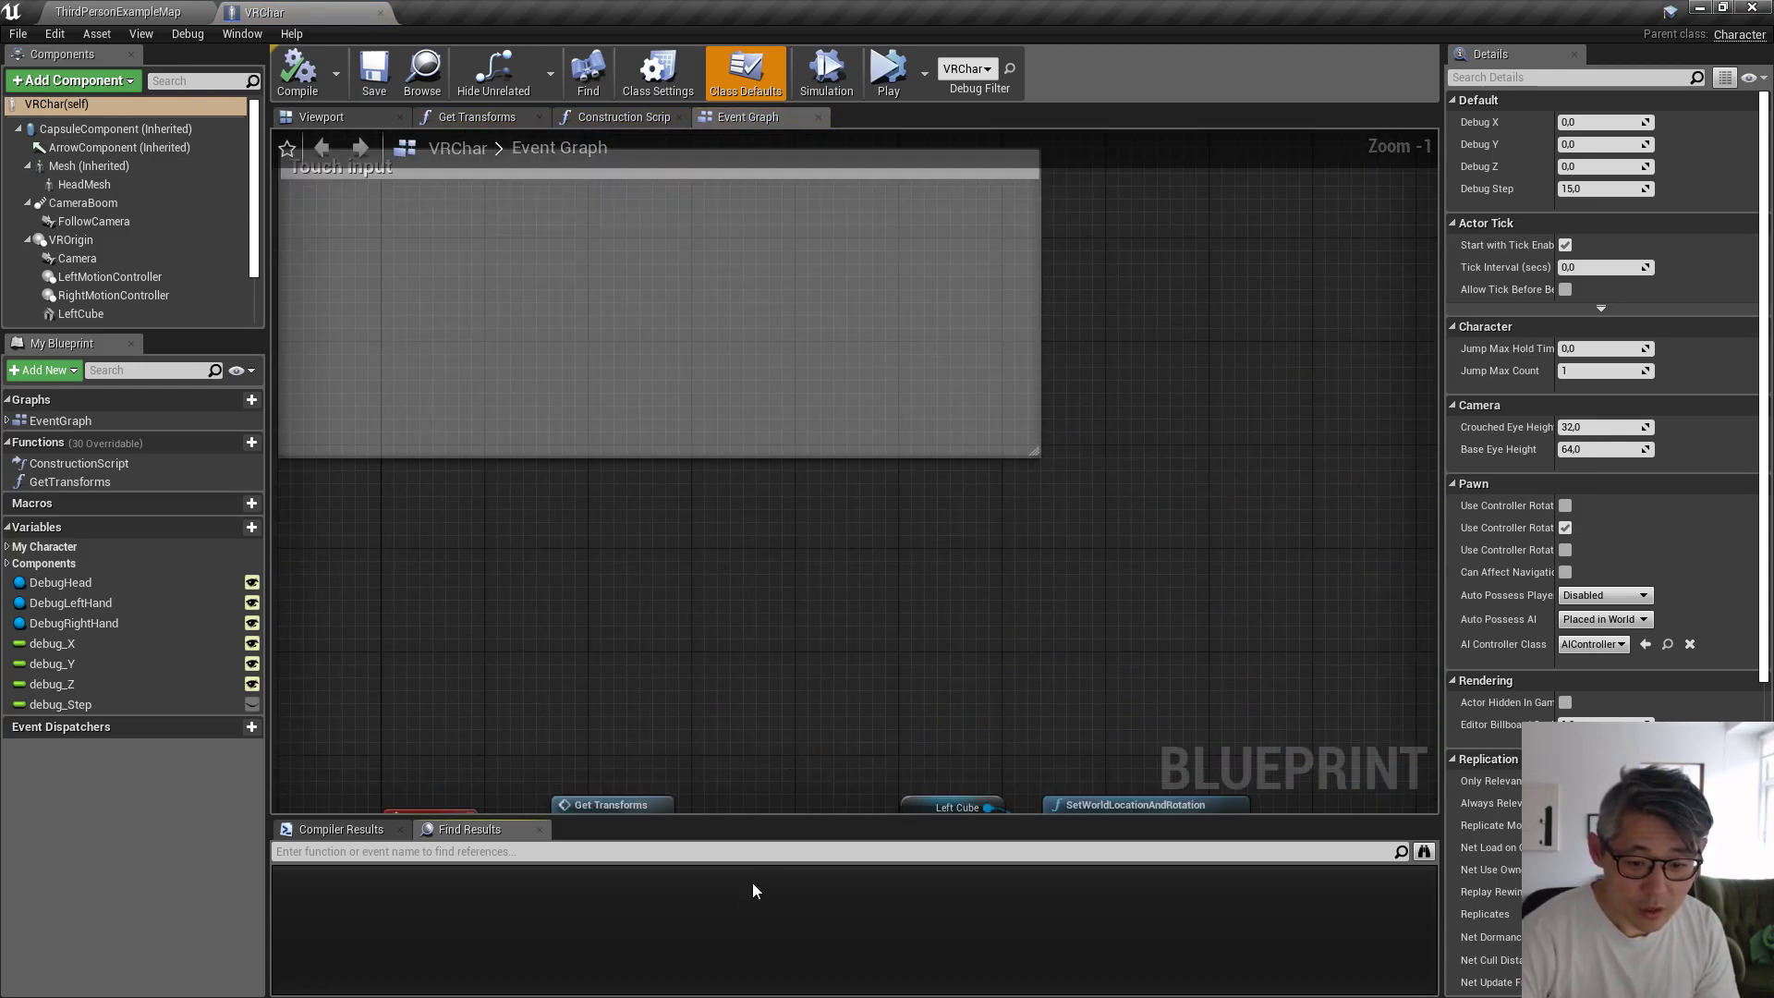
pyautogui.moveTo(783, 577); pyautogui.dragTo(848, 400, button='right')
pyautogui.scroll(1, 804, 536)
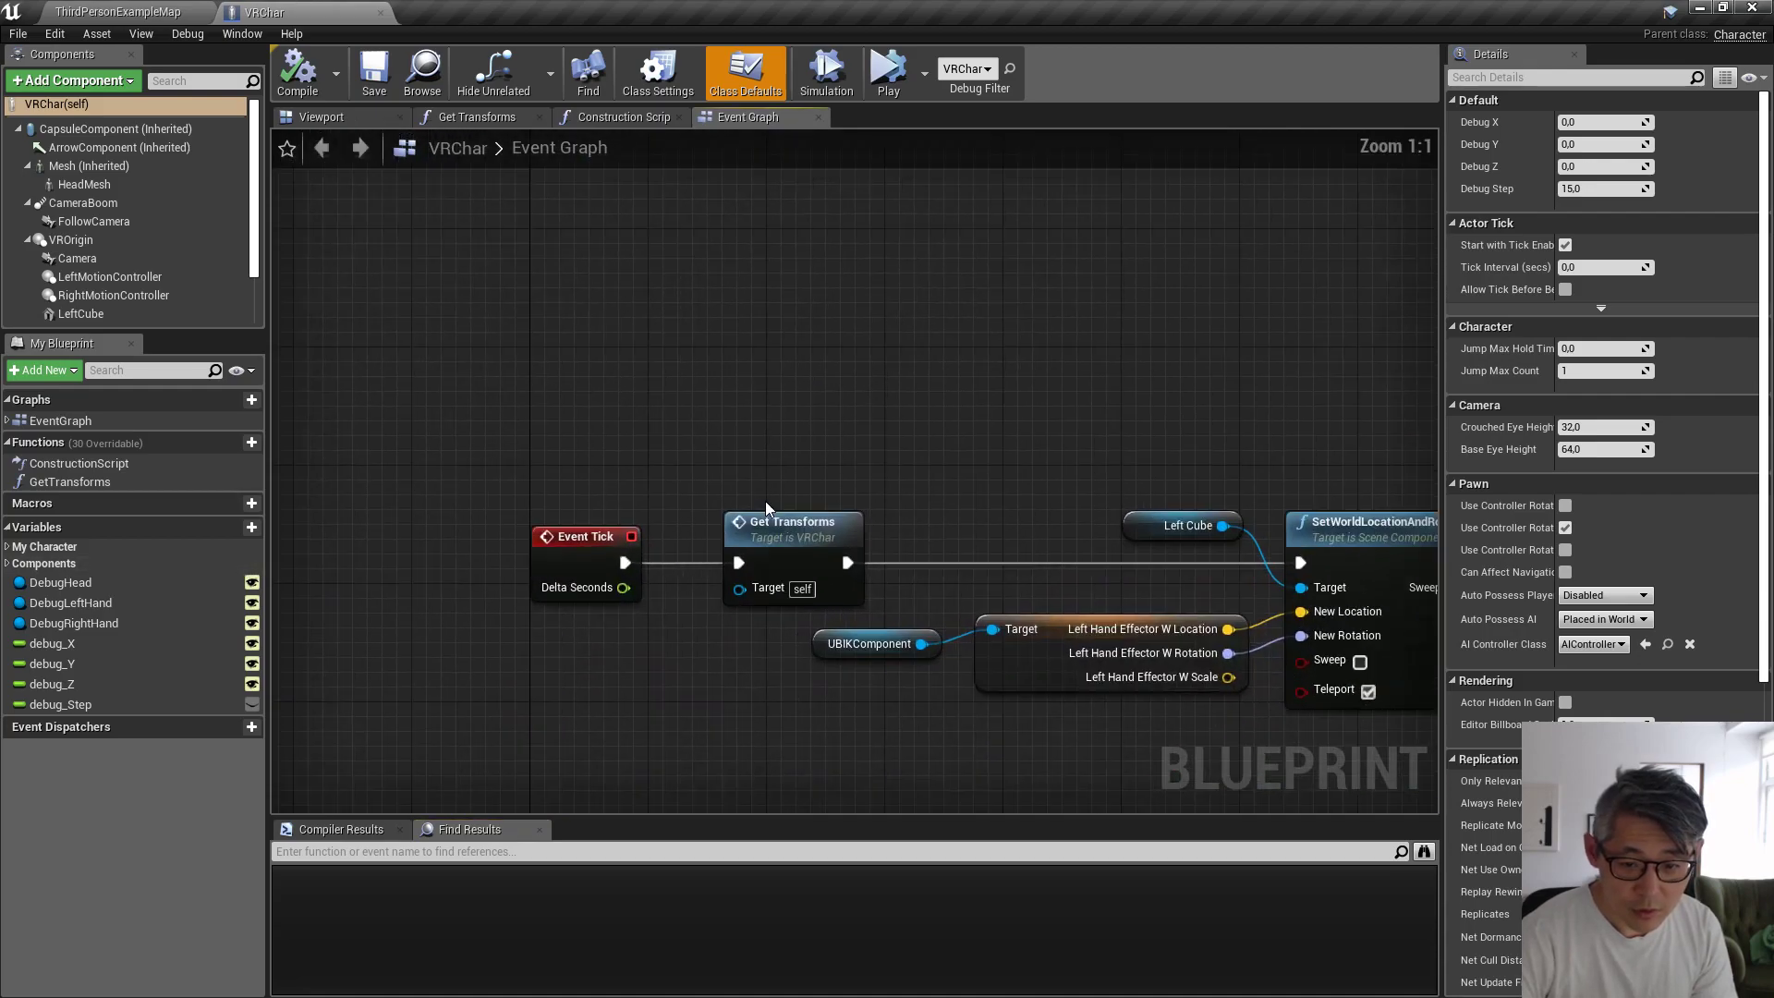
pyautogui.doubleClick(804, 536)
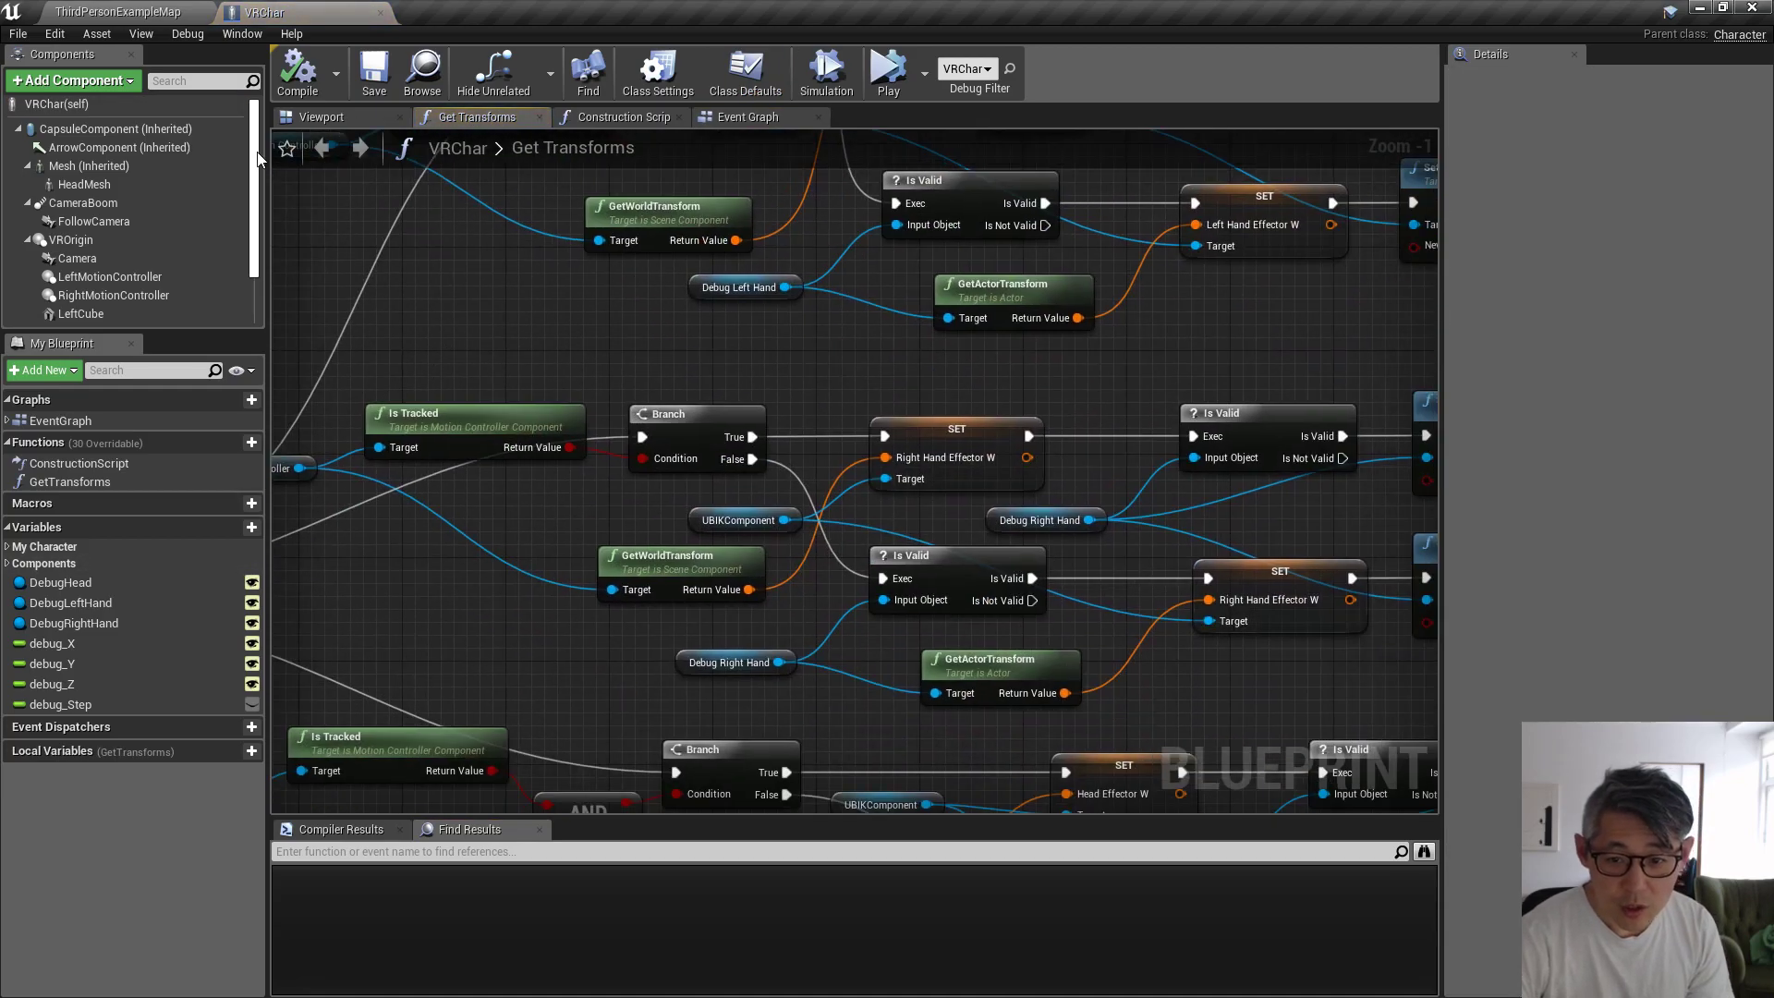
# - Examine how Debug Left Hand and its GetActorTransform node feed the Left Hand Effector W SET node
pyautogui.moveTo(1014, 370); pyautogui.dragTo(889, 469, button='right')
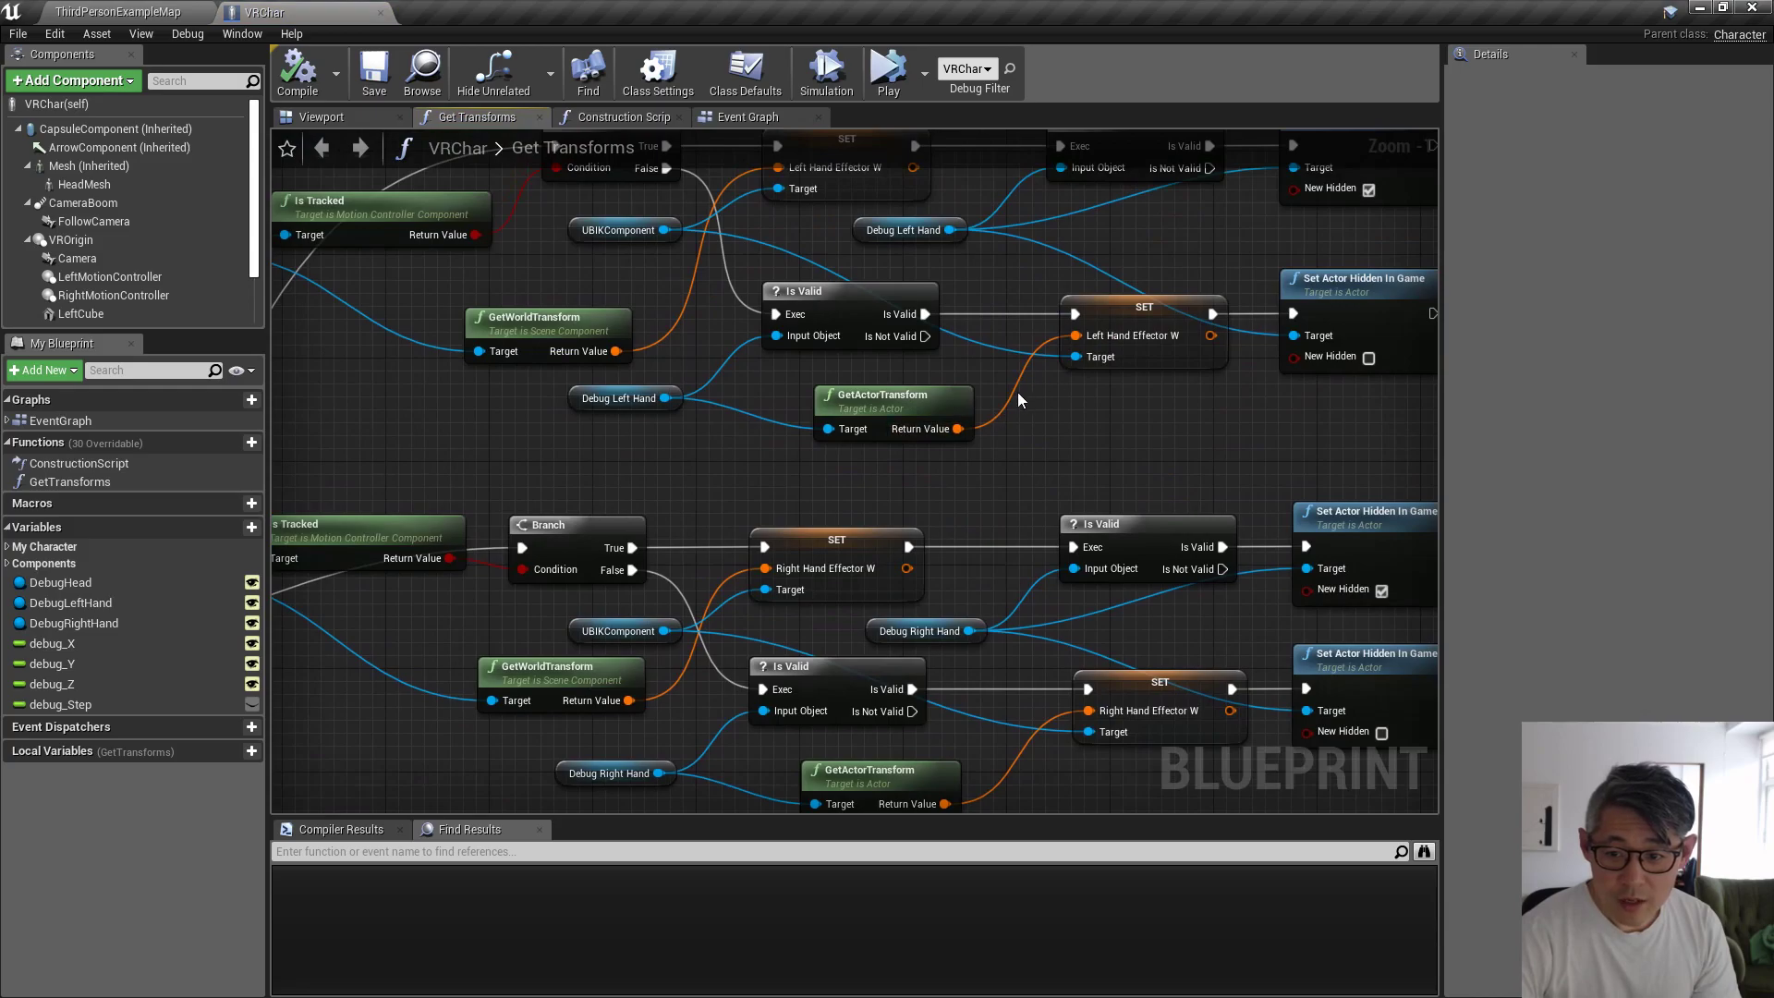
pyautogui.click(591, 401)
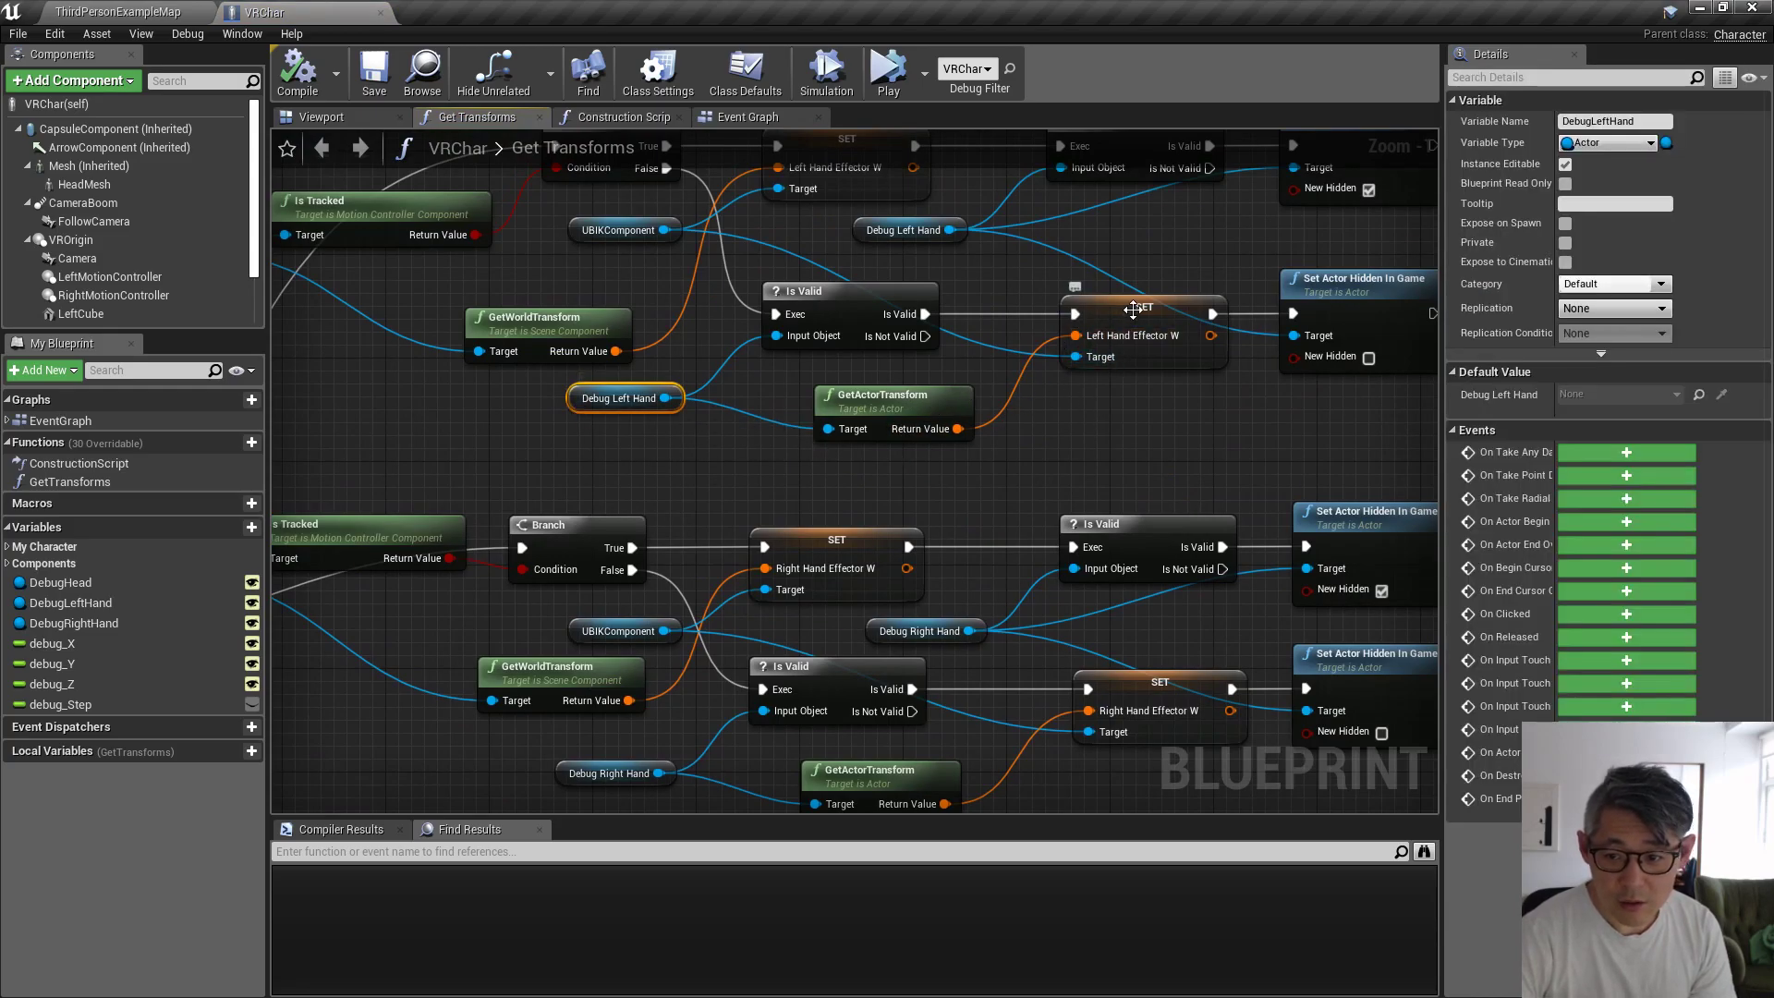
pyautogui.click(911, 389)
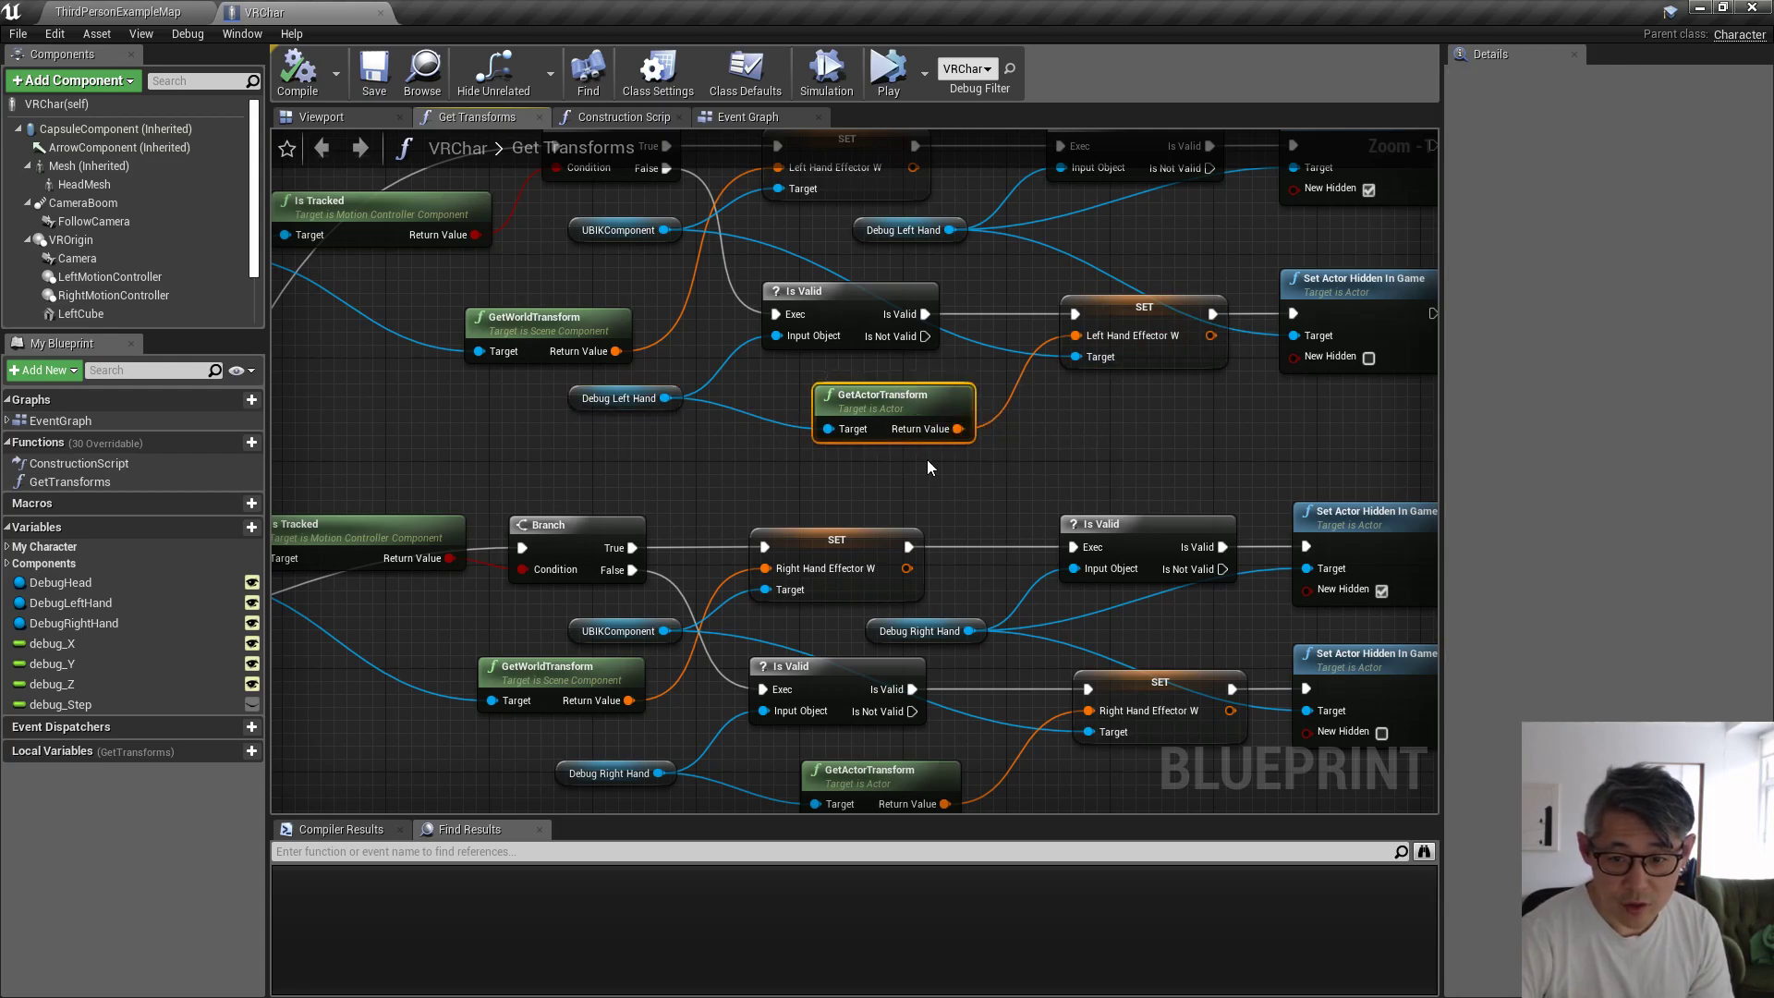
# - Inspect the transform of the green HandRight sphere in ThirdPersonExampleMap and return to the VRChar blueprint
pyautogui.click(99, 10)
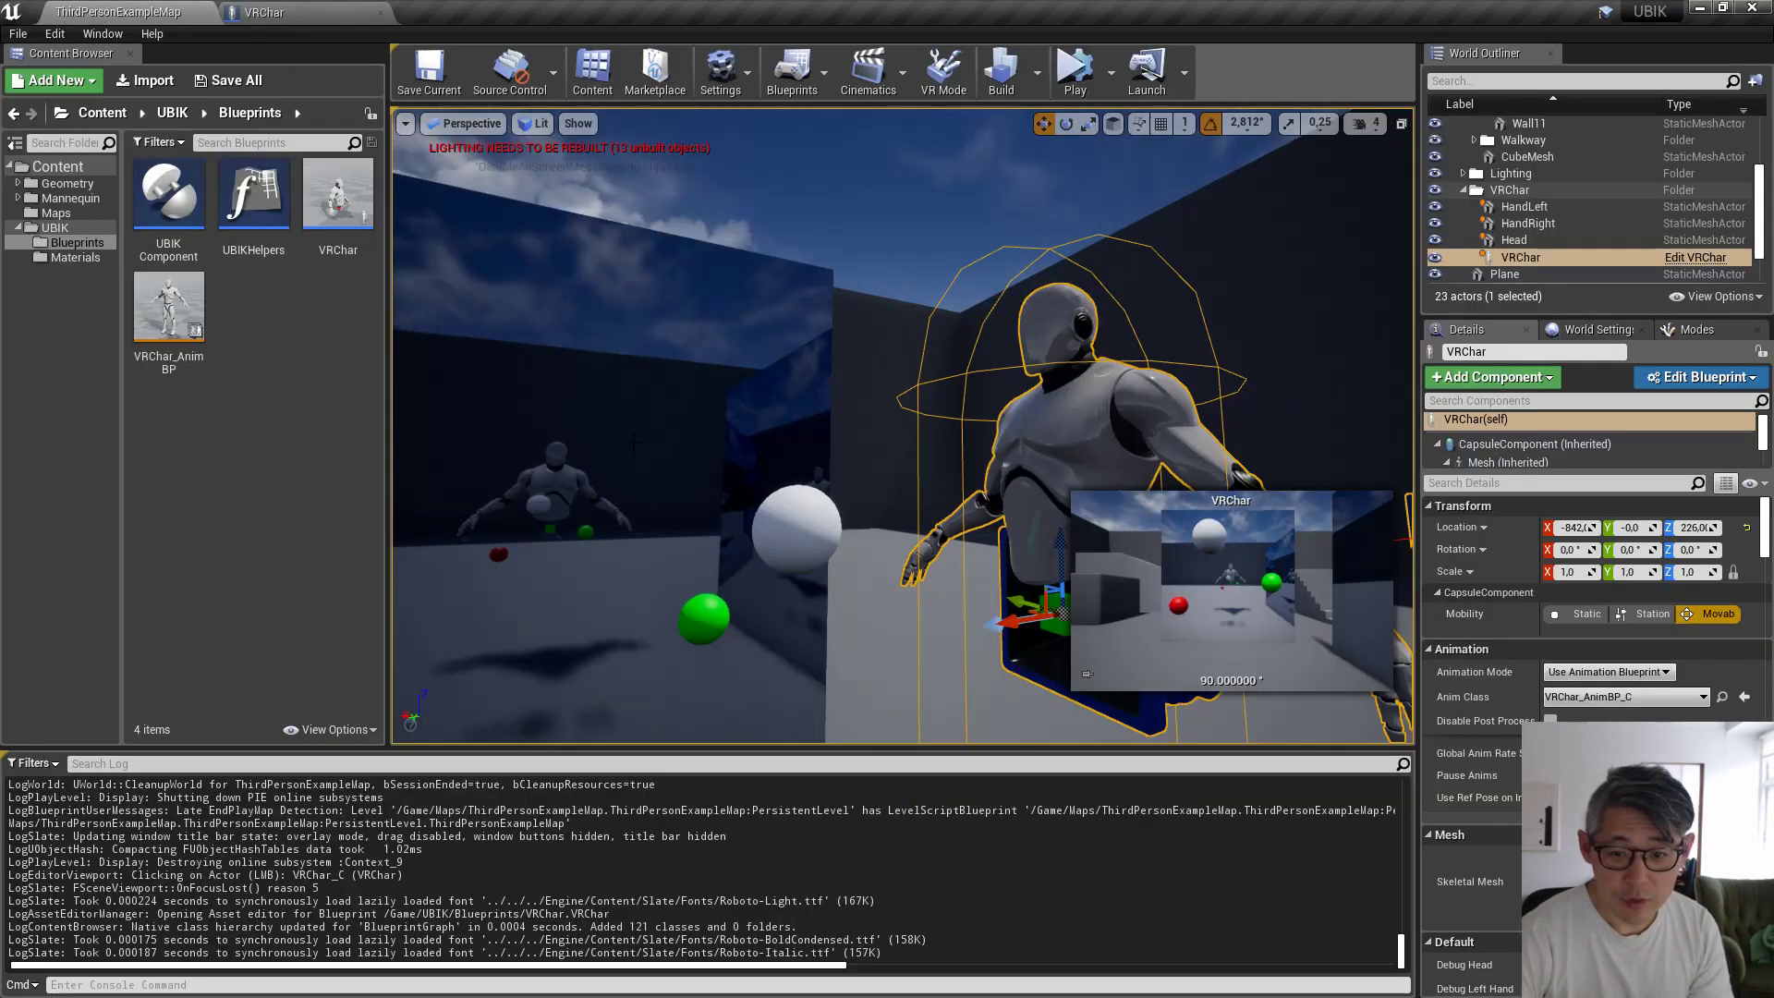
pyautogui.click(707, 619)
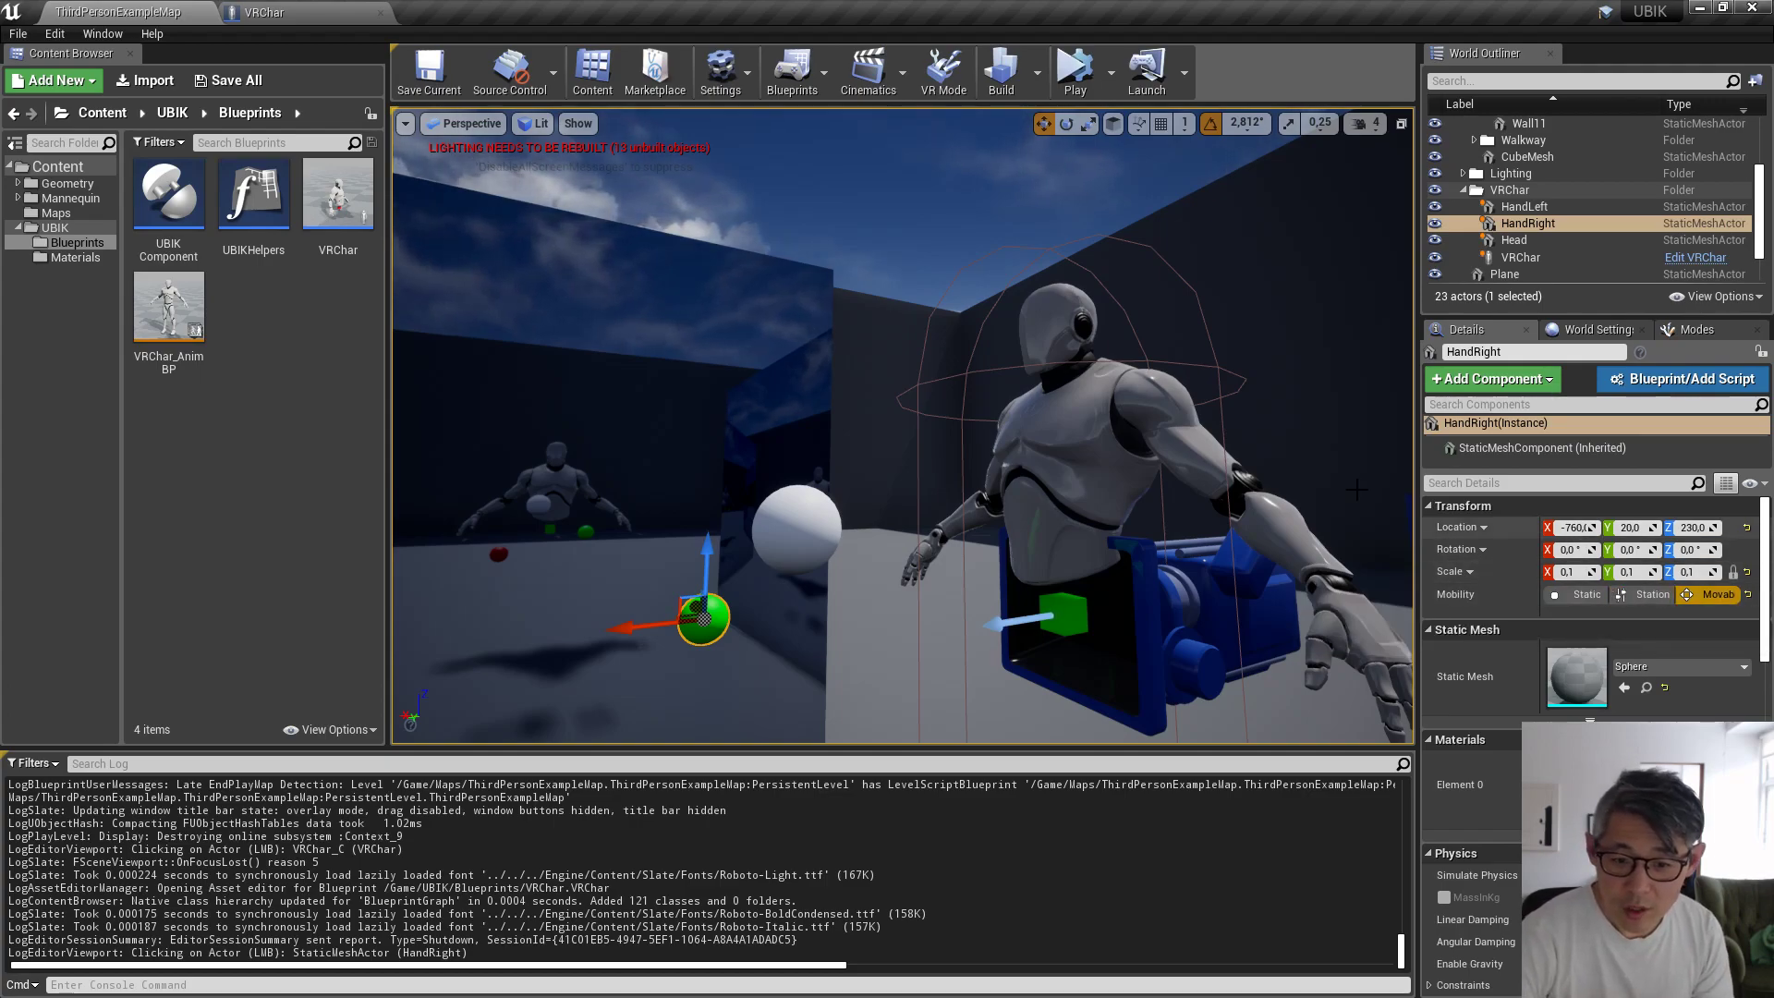
pyautogui.click(294, 14)
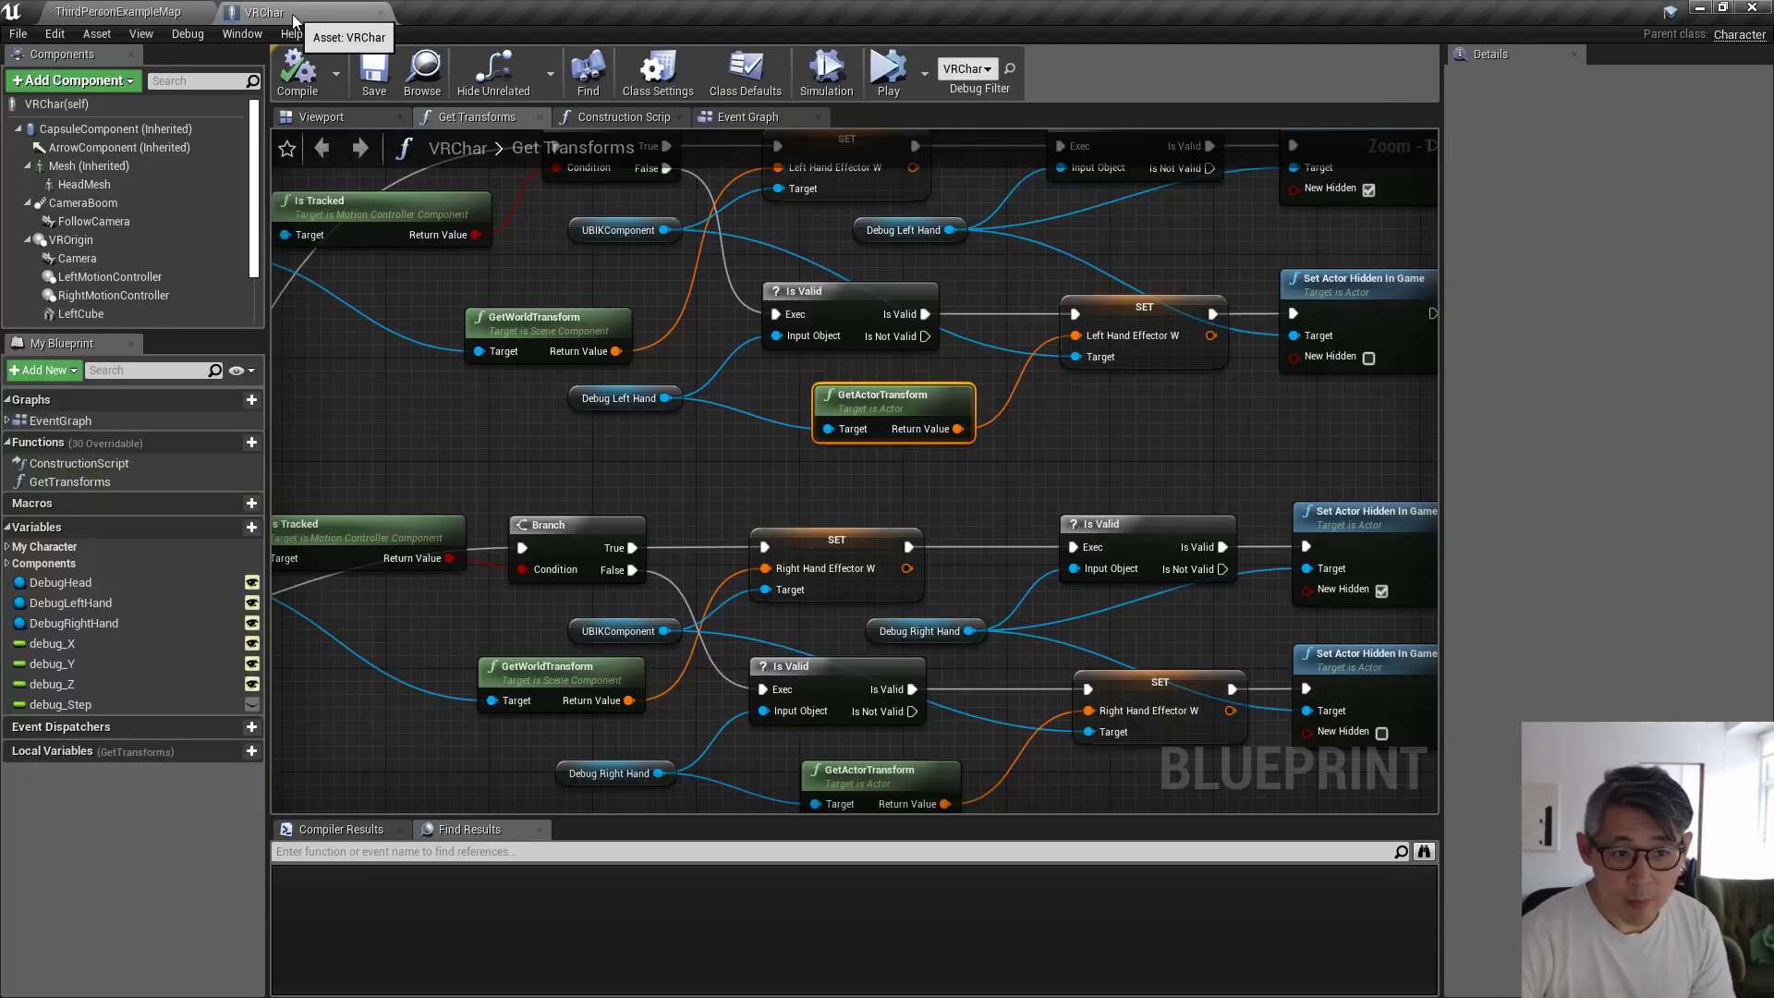
# - Split the transform pins of Debug Left Hand's GetActorTransform and its SET node, and connect only location and rotation between them
pyautogui.keyDown('alt'); pyautogui.click(1005, 423); pyautogui.keyUp('alt')
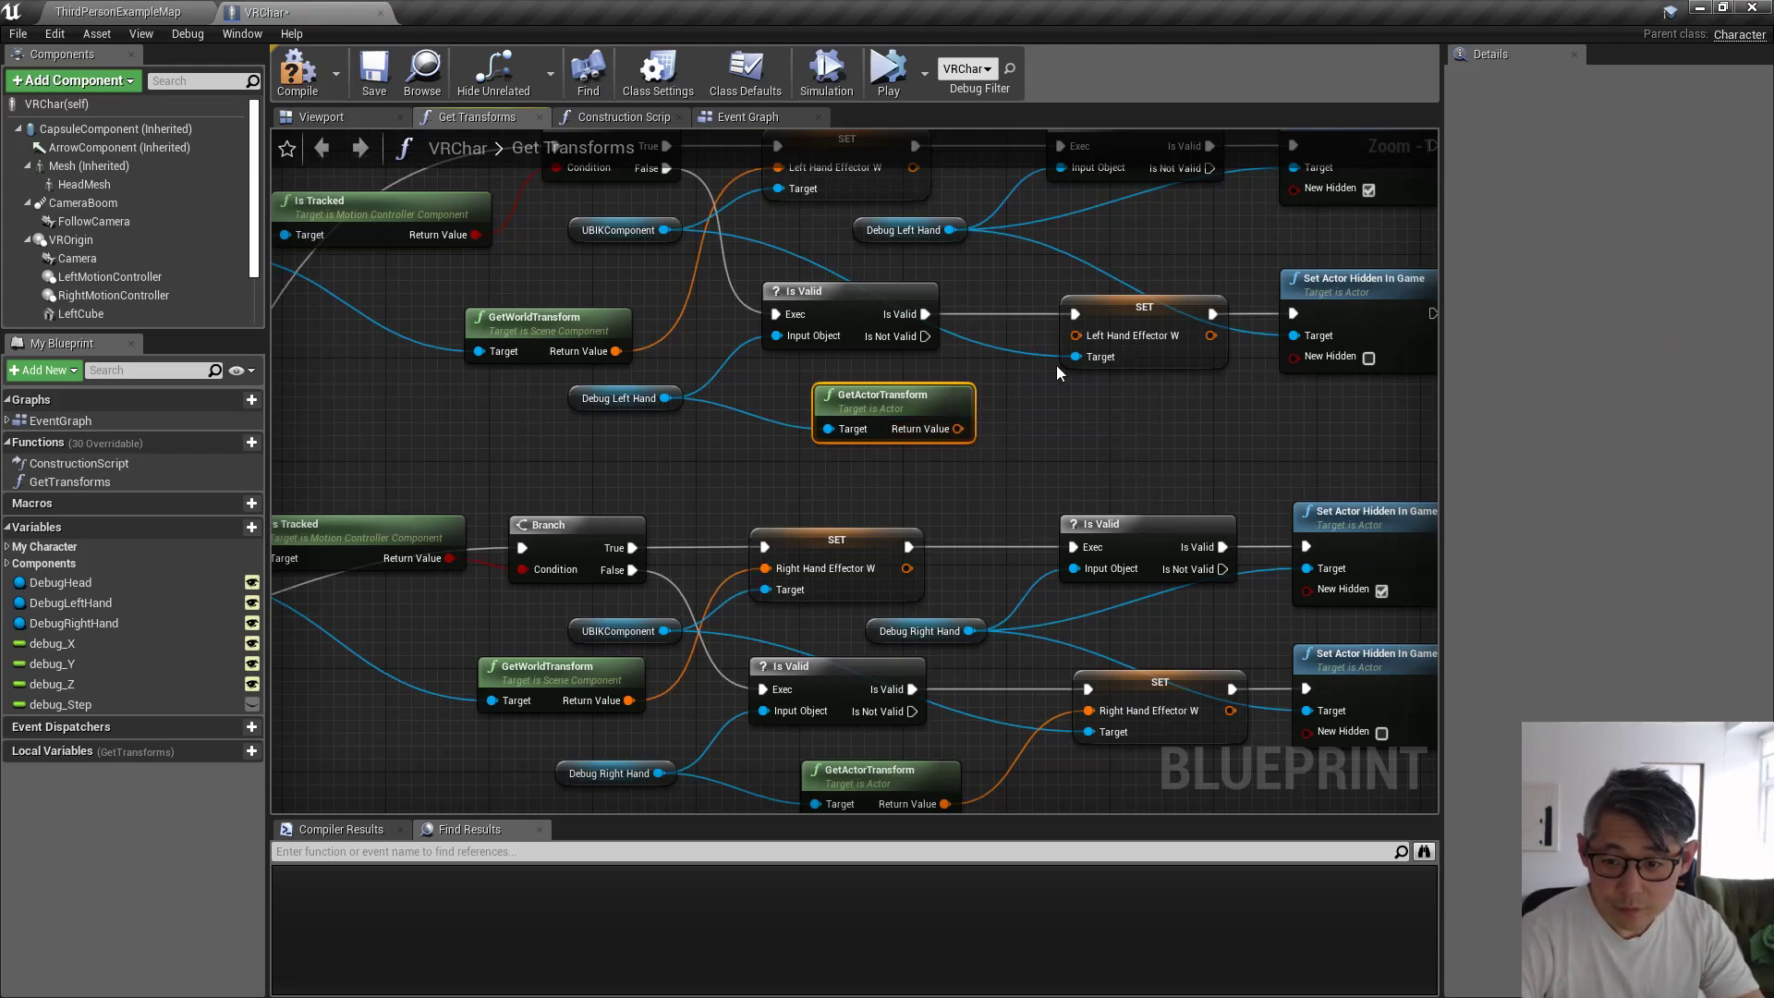
pyautogui.rightClick(1074, 335)
pyautogui.click(1109, 397)
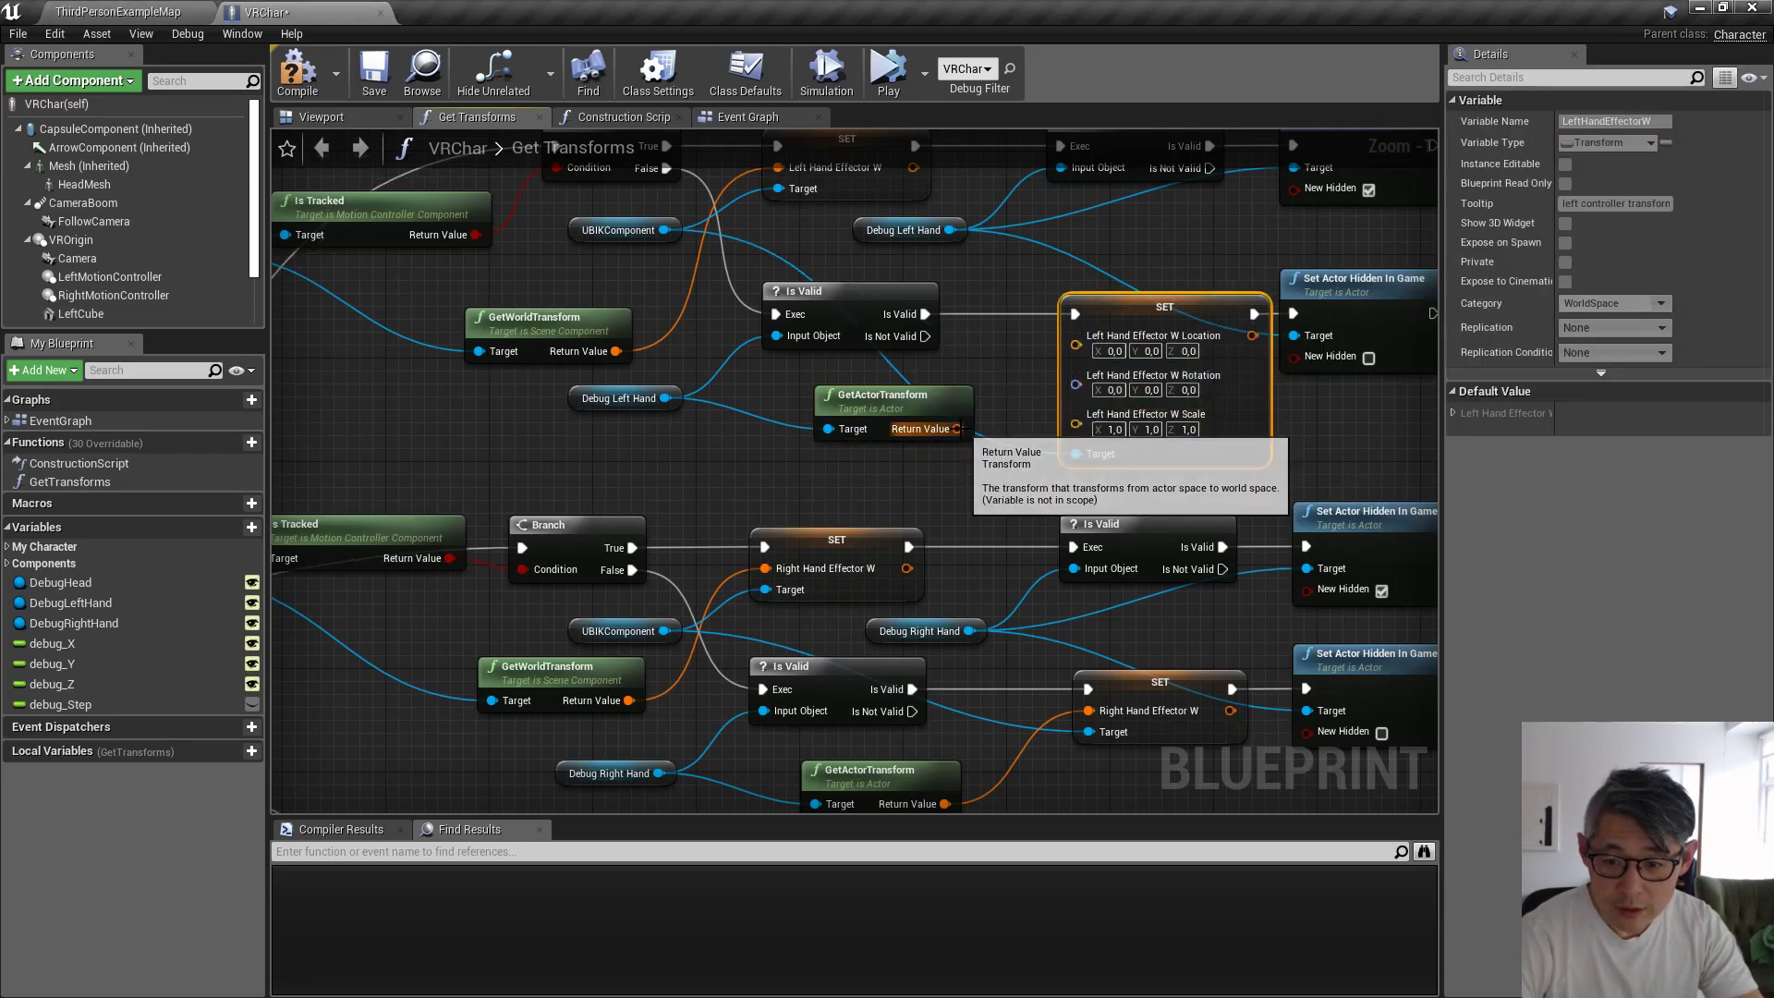
pyautogui.rightClick(958, 428)
pyautogui.click(1014, 495)
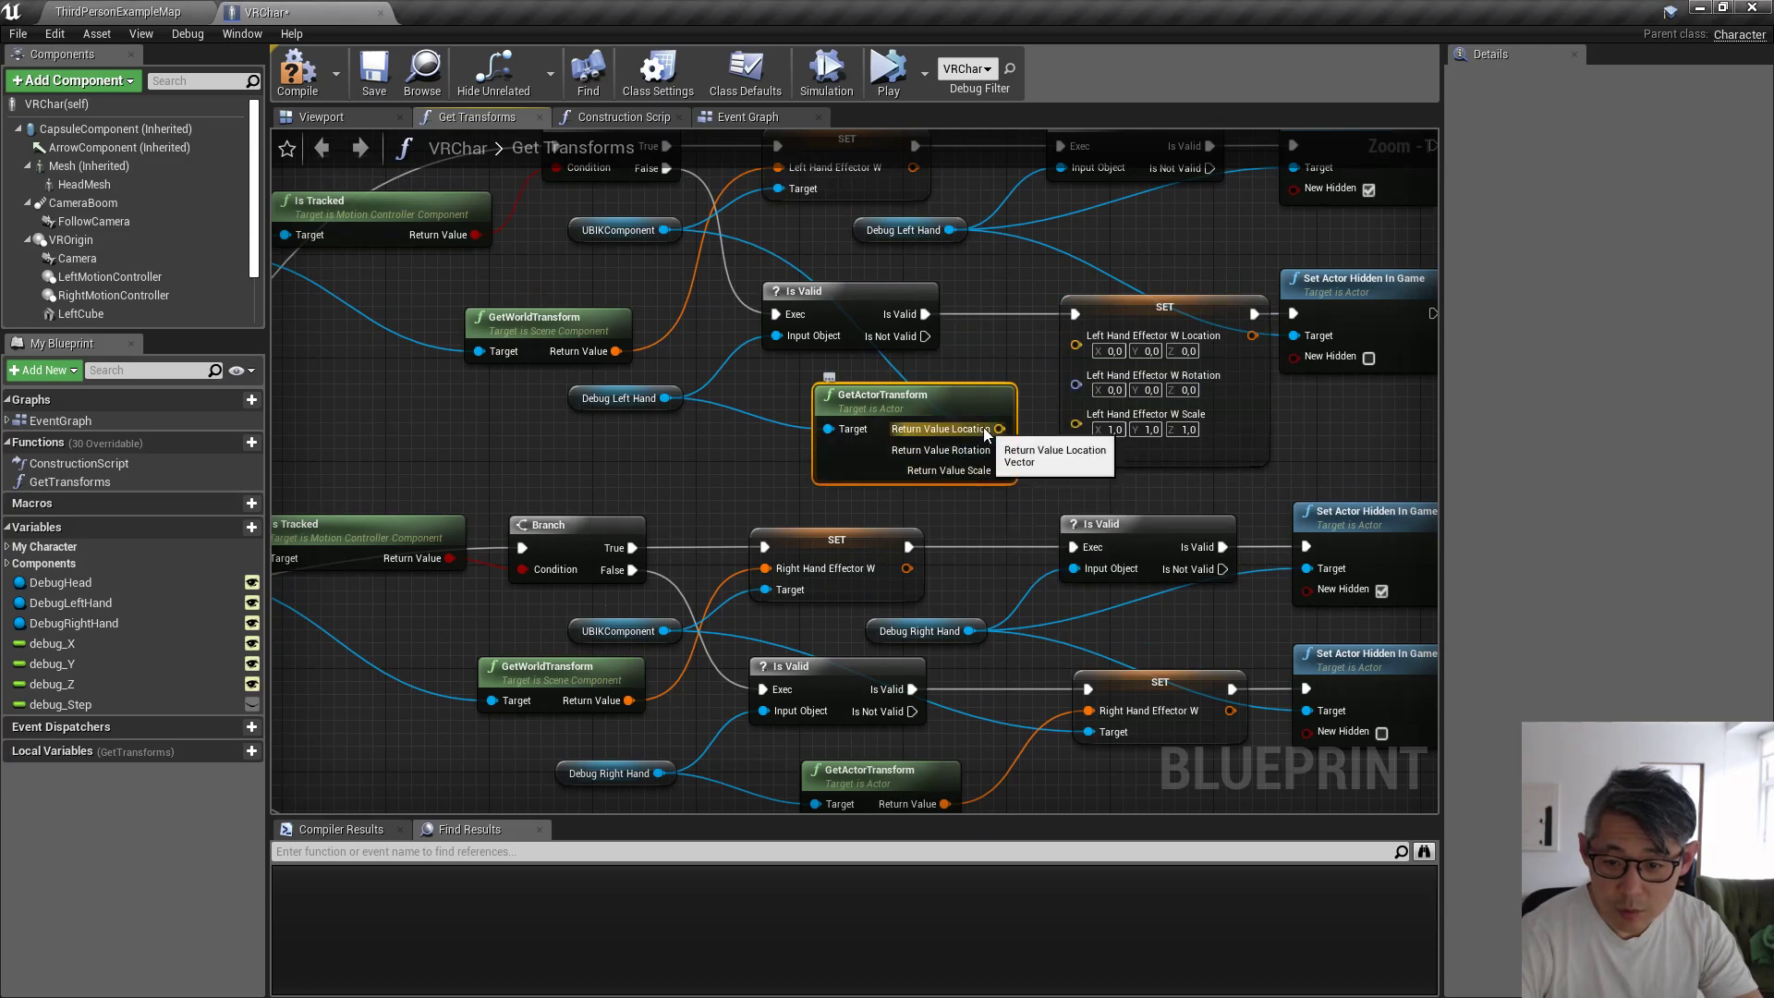
pyautogui.moveTo(999, 428)
pyautogui.mouseDown()
pyautogui.moveTo(1076, 345)
pyautogui.moveTo(1026, 462)
pyautogui.moveTo(1000, 453)
pyautogui.mouseUp()
pyautogui.moveTo(933, 398); pyautogui.dragTo(881, 386)
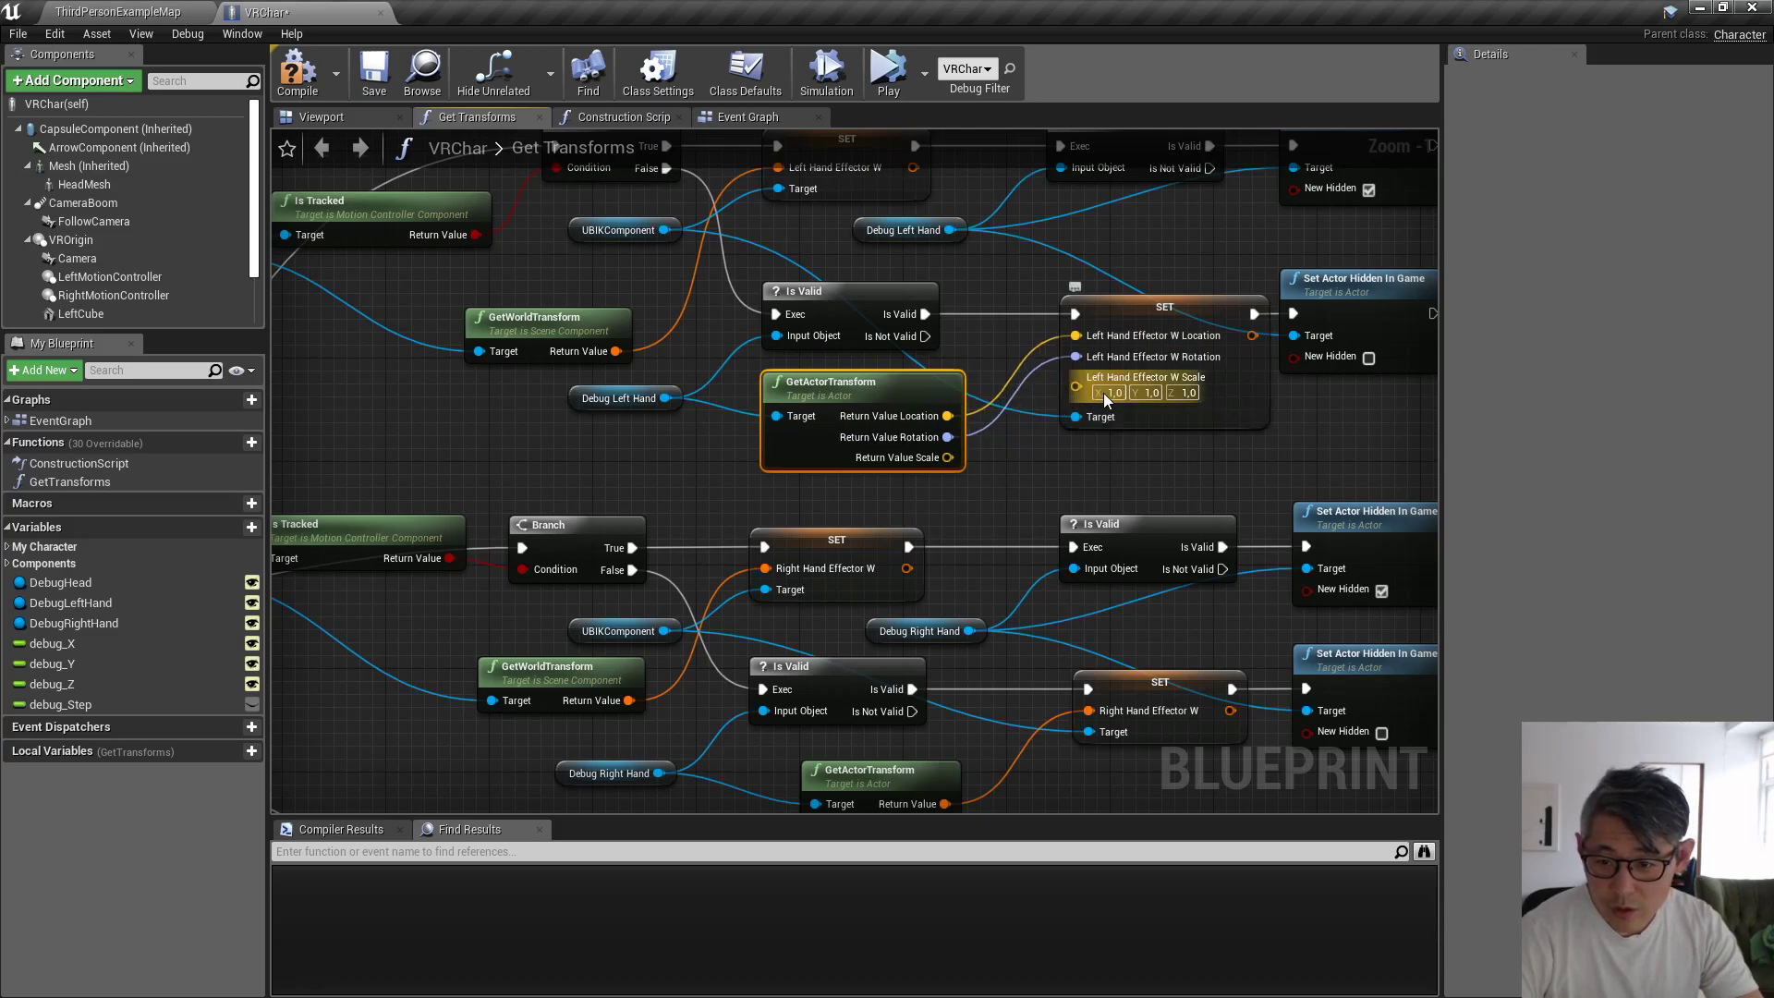
# - Shift the left-hand and right-hand pairs of Set Actor Hidden In Game nodes away from their SET nodes to make room
pyautogui.moveTo(1212, 399); pyautogui.dragTo(771, 464, button='right')
pyautogui.moveTo(969, 496); pyautogui.dragTo(1114, 198)
pyautogui.moveTo(924, 175); pyautogui.dragTo(963, 174)
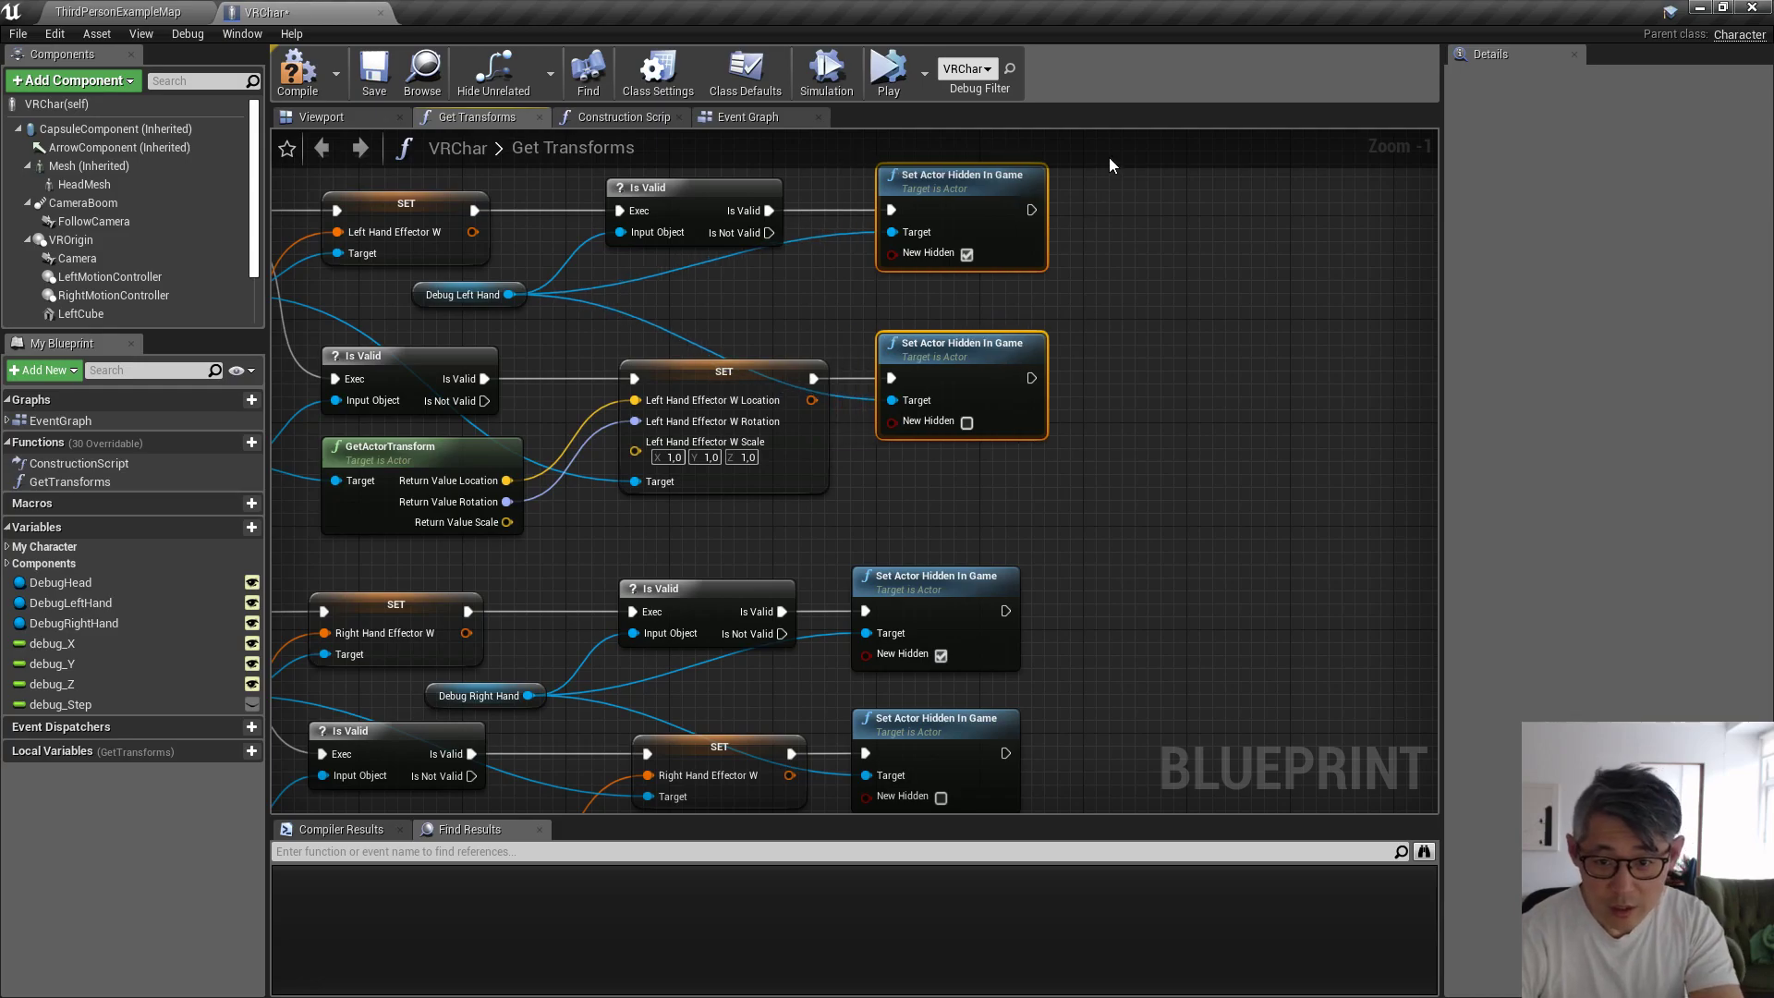
pyautogui.moveTo(956, 639); pyautogui.dragTo(995, 359, button='right')
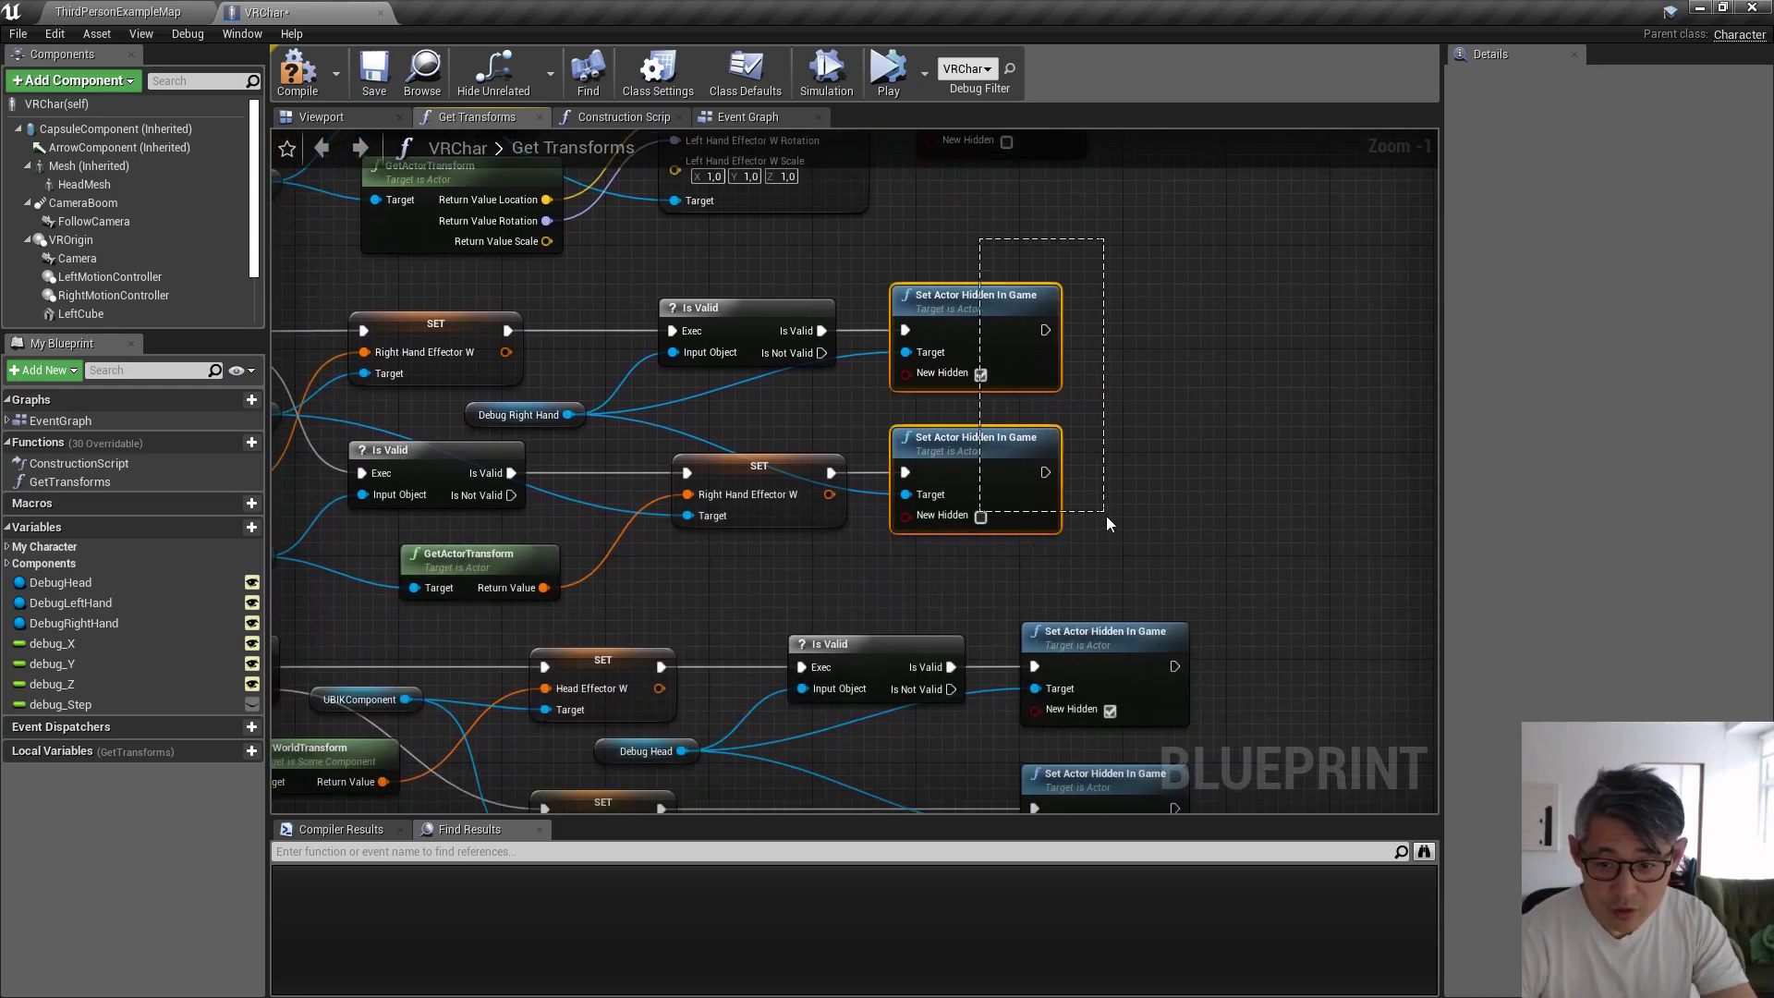
pyautogui.press('Right')
pyautogui.press('Right')
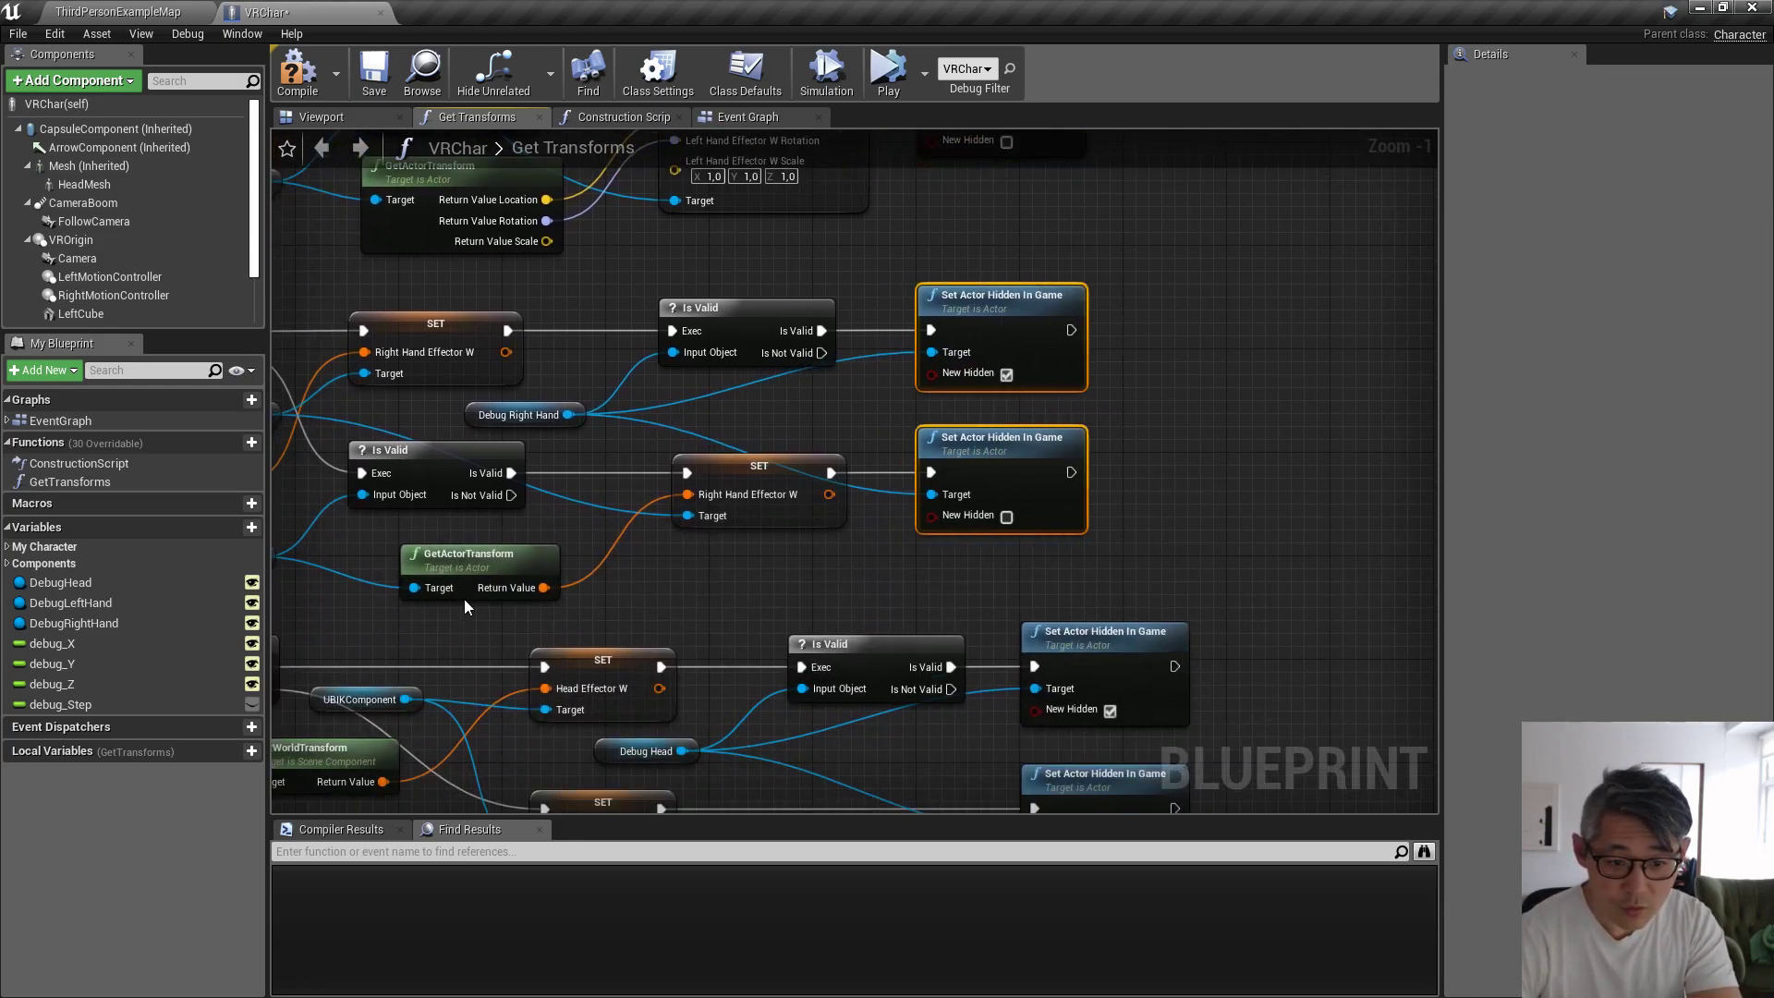
# - Move the whole head-tracking node group further down the graph to free space beneath the right-hand nodes
pyautogui.scroll(-4, 462, 590)
pyautogui.moveTo(511, 424); pyautogui.dragTo(1293, 702)
pyautogui.press('Down')
pyautogui.press('Down')
pyautogui.press('Right')
pyautogui.press('Down')
pyautogui.press('Down')
pyautogui.press('Down')
pyautogui.press('Down')
# - Disconnect Debug Right Hand's GetActorTransform from its SET node, split its Return Value pin, and reposition the node
pyautogui.scroll(5, 961, 434)
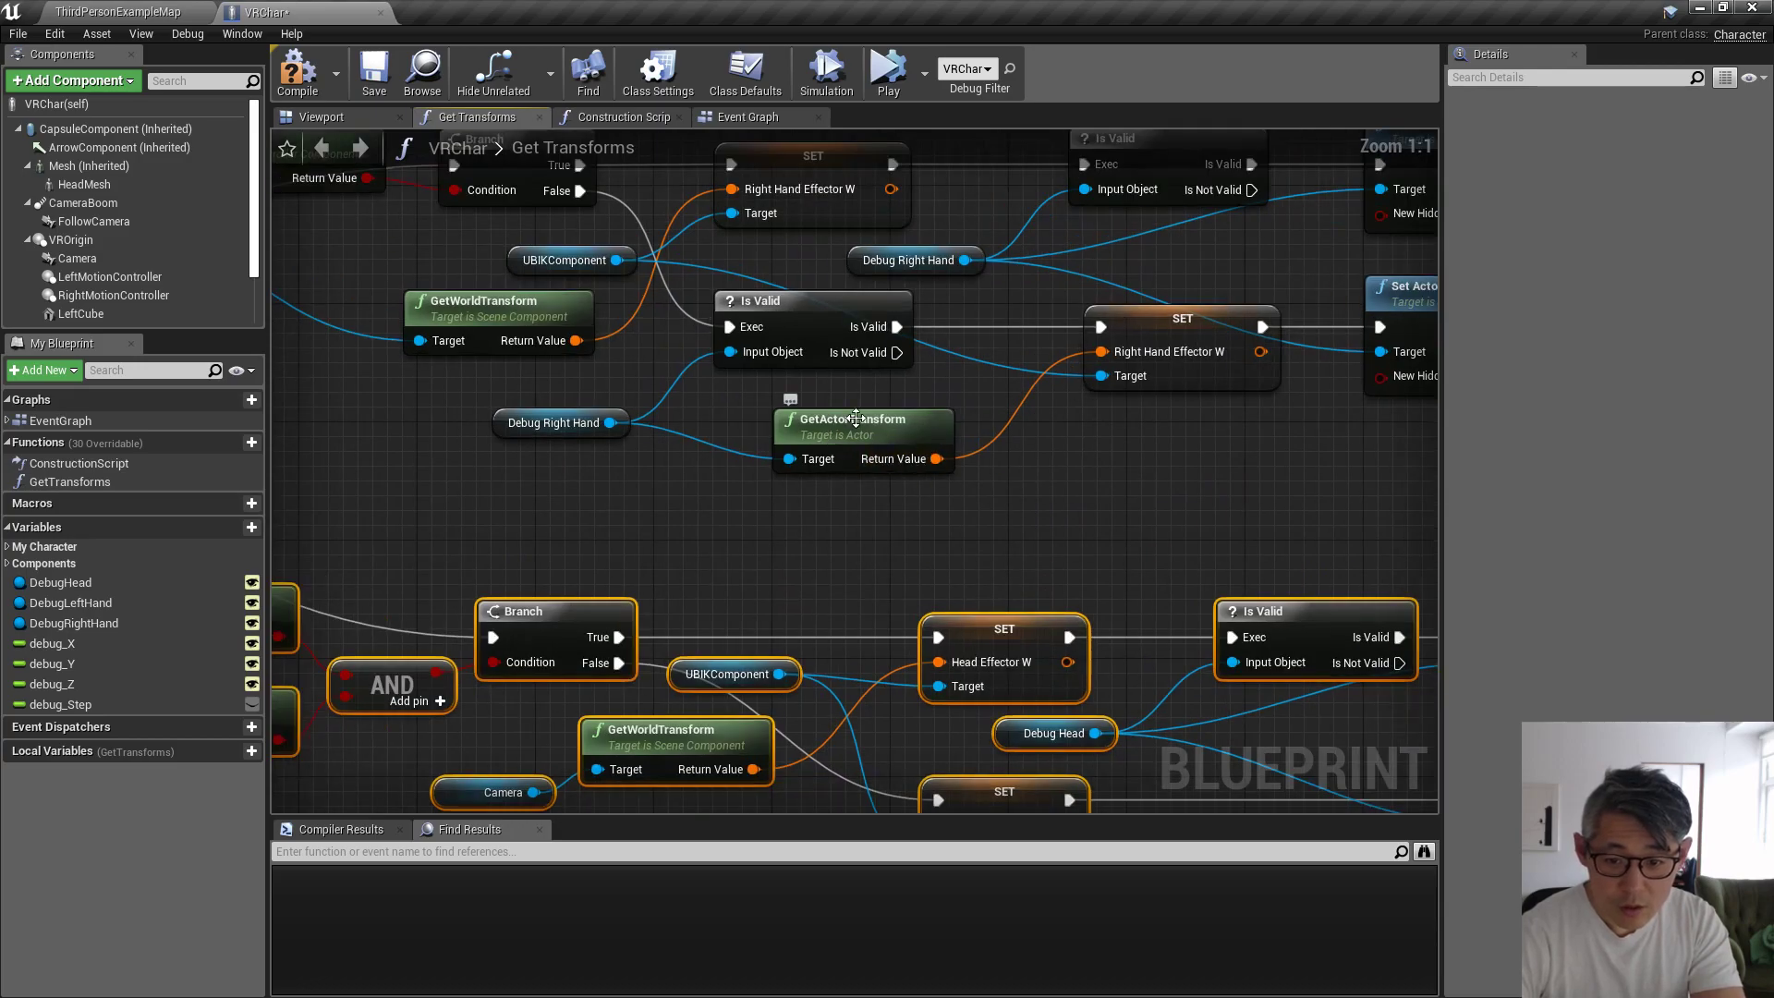
pyautogui.click(855, 418)
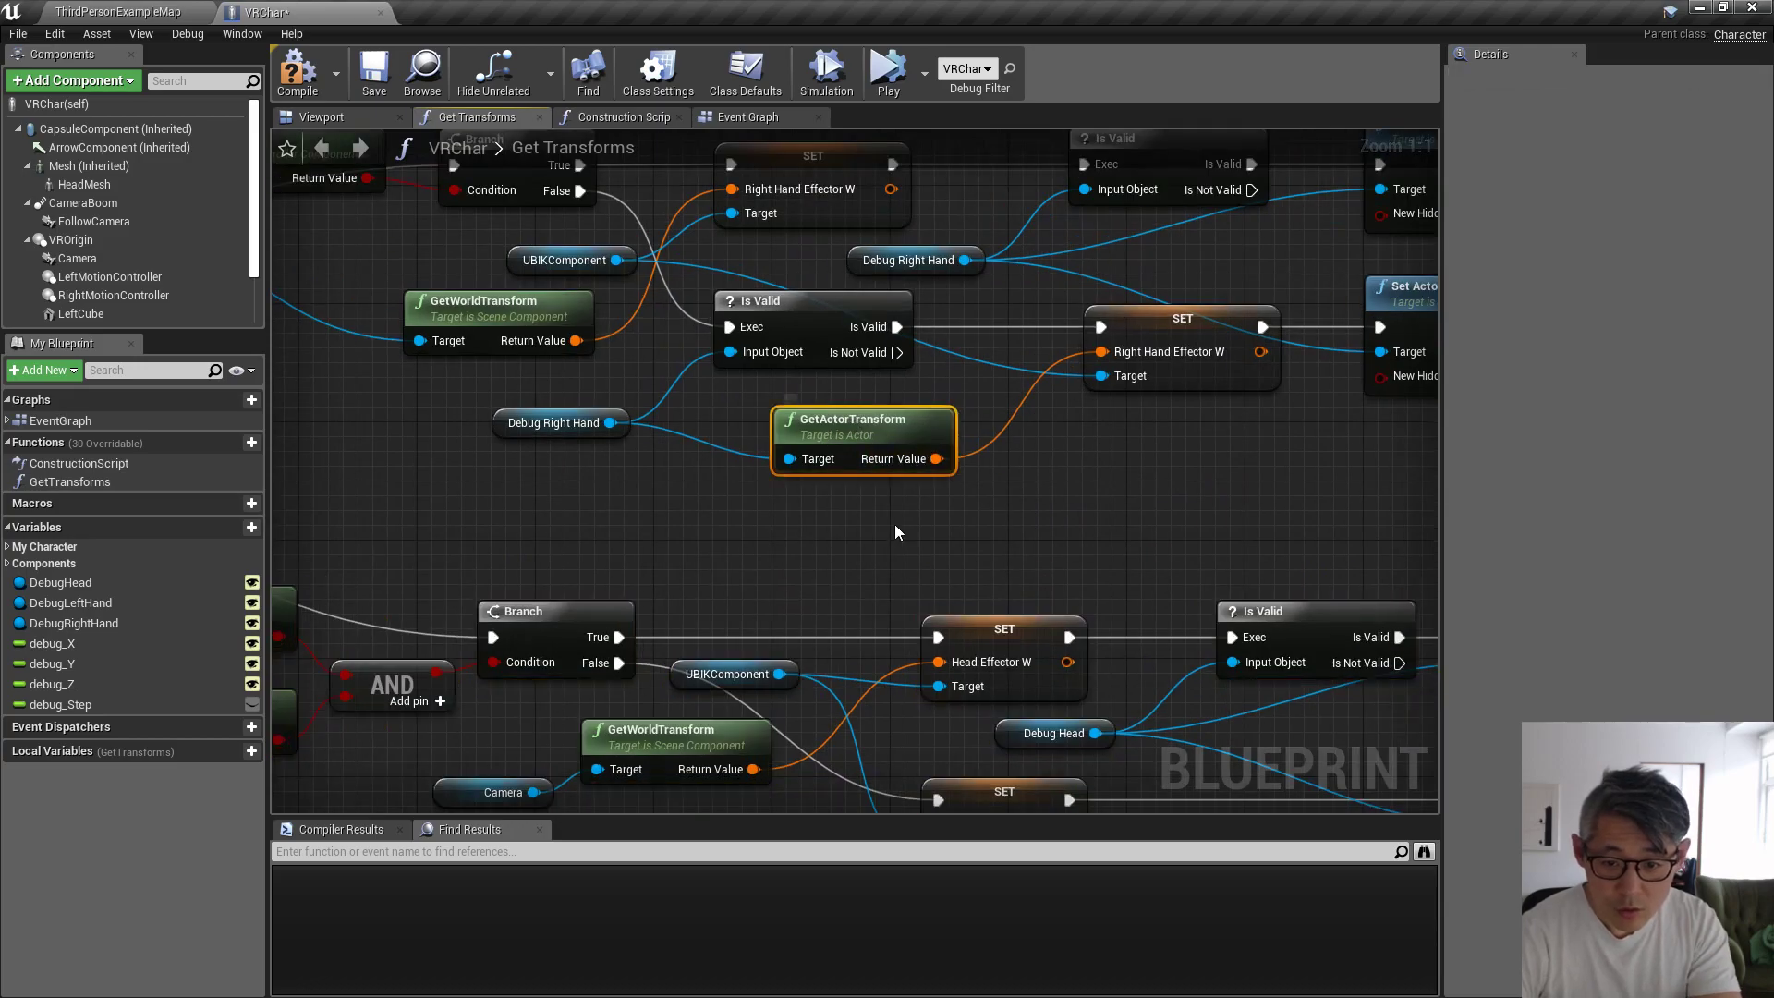
pyautogui.keyDown('alt'); pyautogui.click(1033, 390); pyautogui.keyUp('alt')
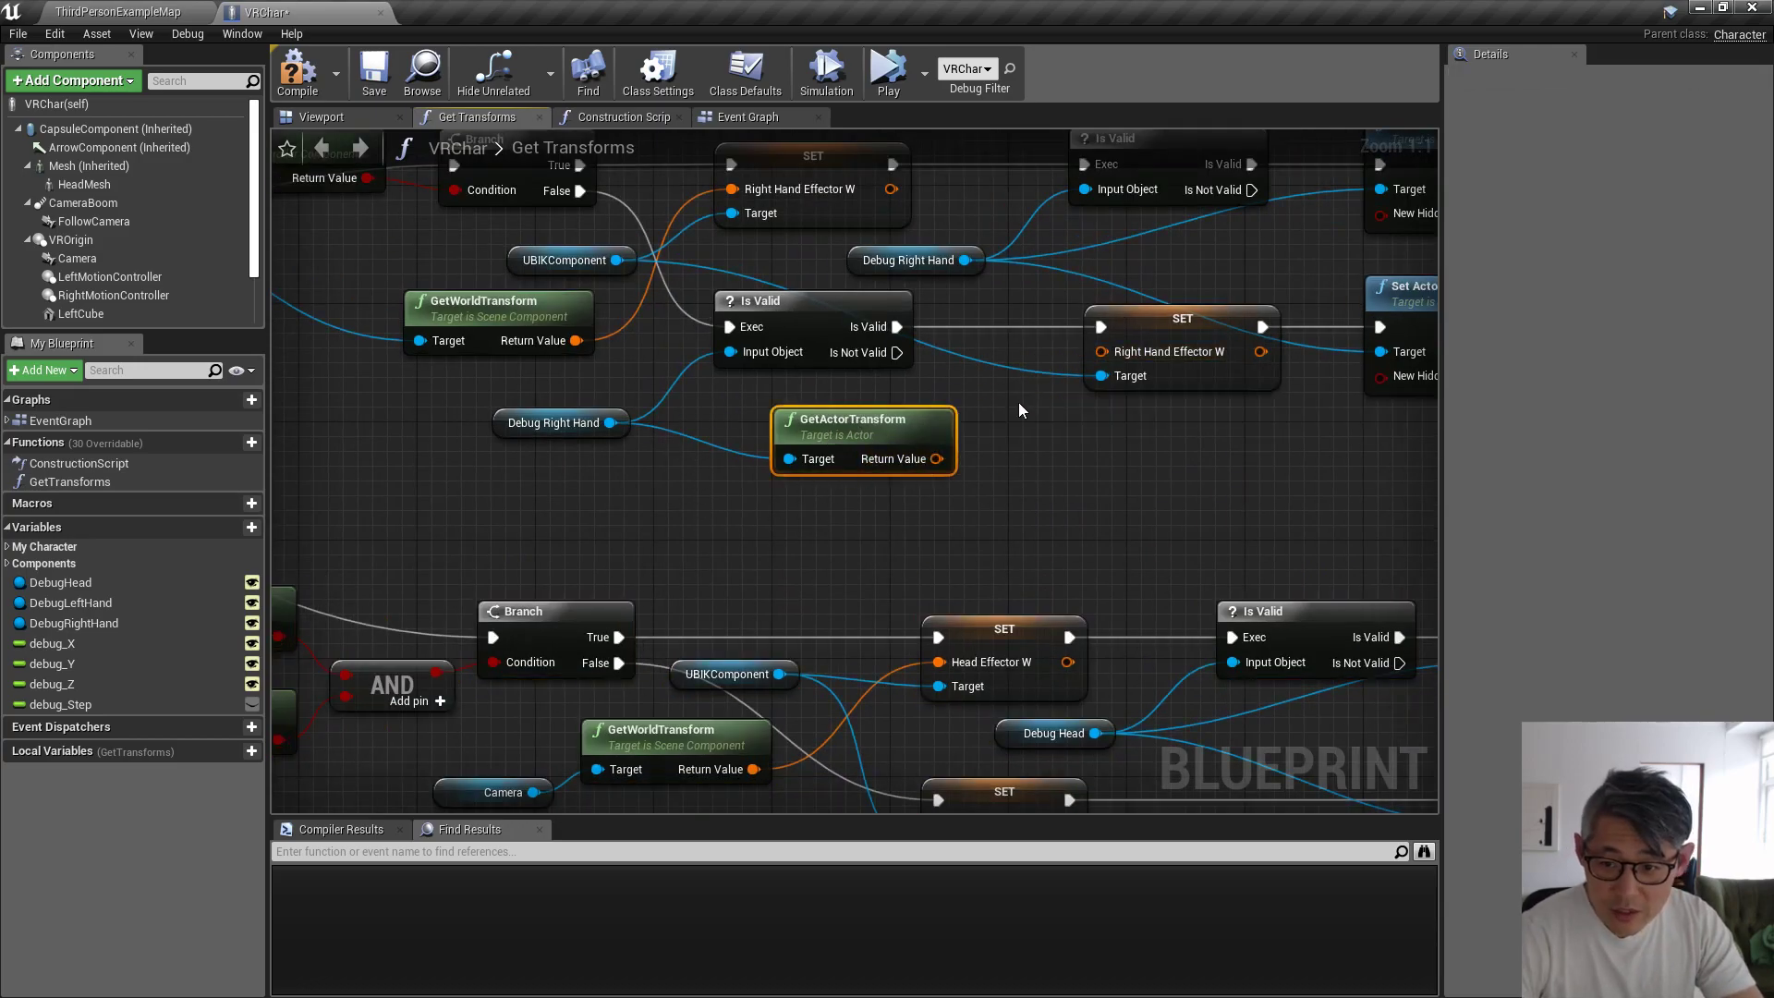
pyautogui.rightClick(929, 455)
pyautogui.click(981, 527)
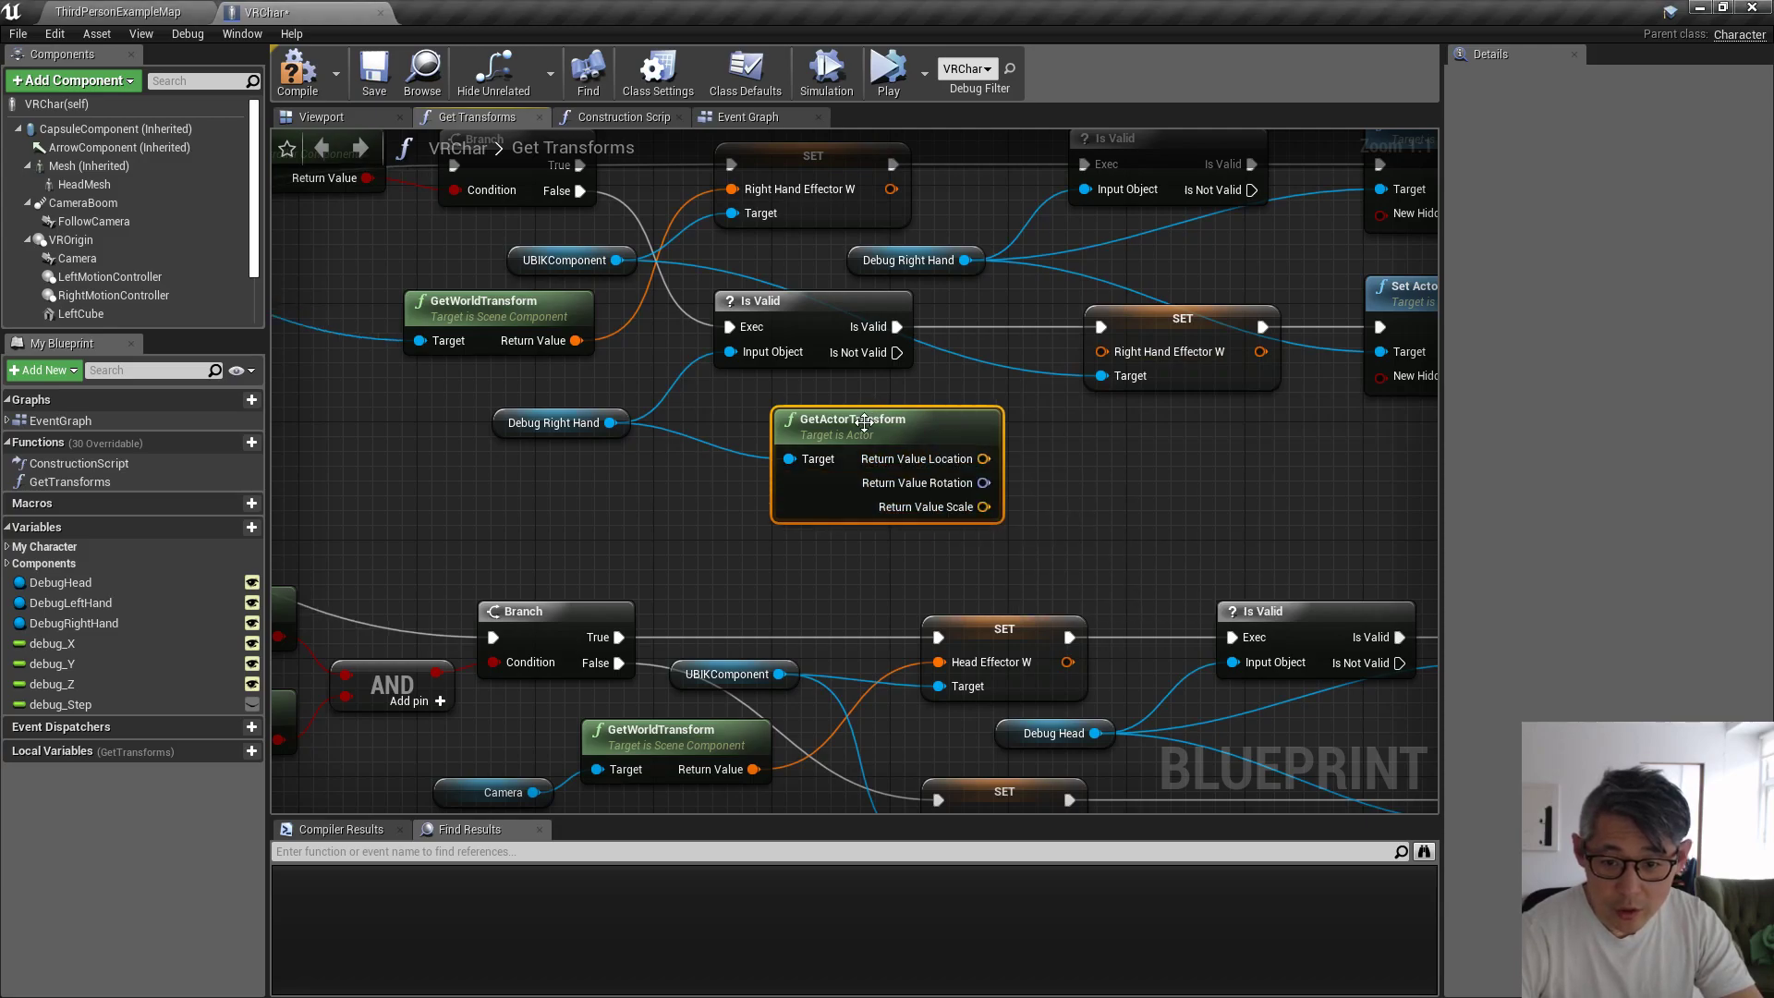
pyautogui.moveTo(865, 422); pyautogui.dragTo(820, 437)
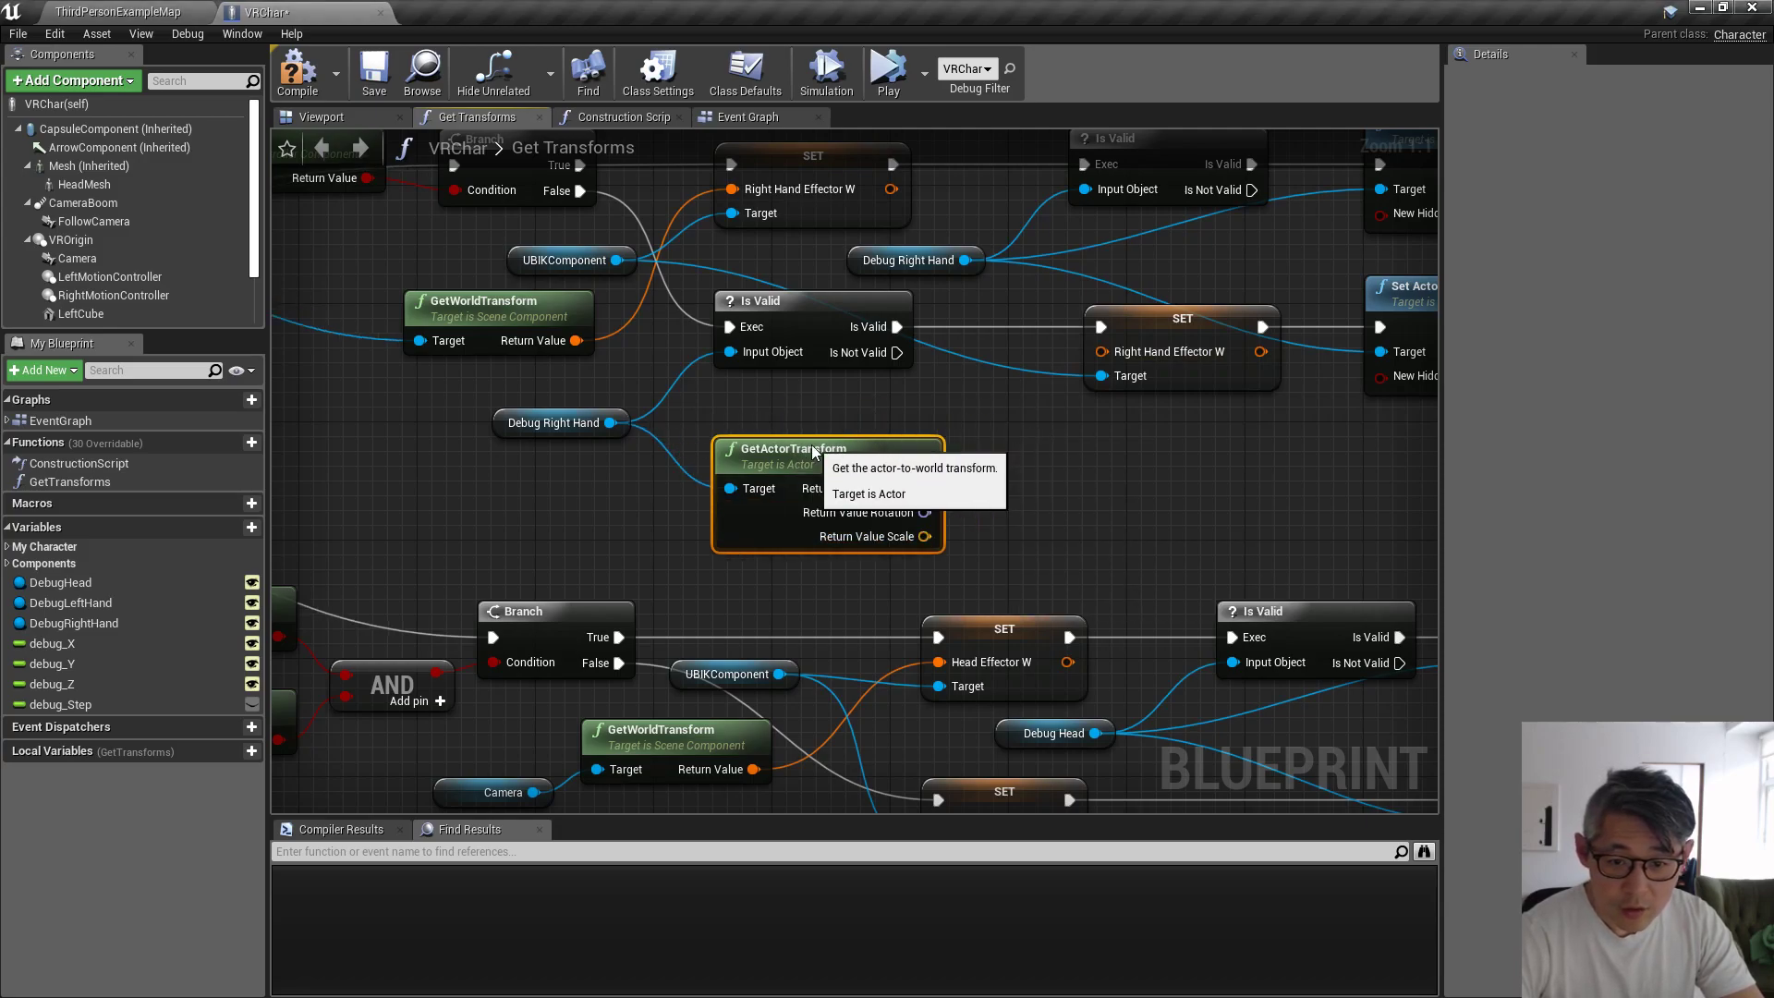
# - Split the Right Hand Effector W pin on the SET node and connect only GetActorTransform's location and rotation to it
pyautogui.rightClick(1100, 353)
pyautogui.click(1139, 403)
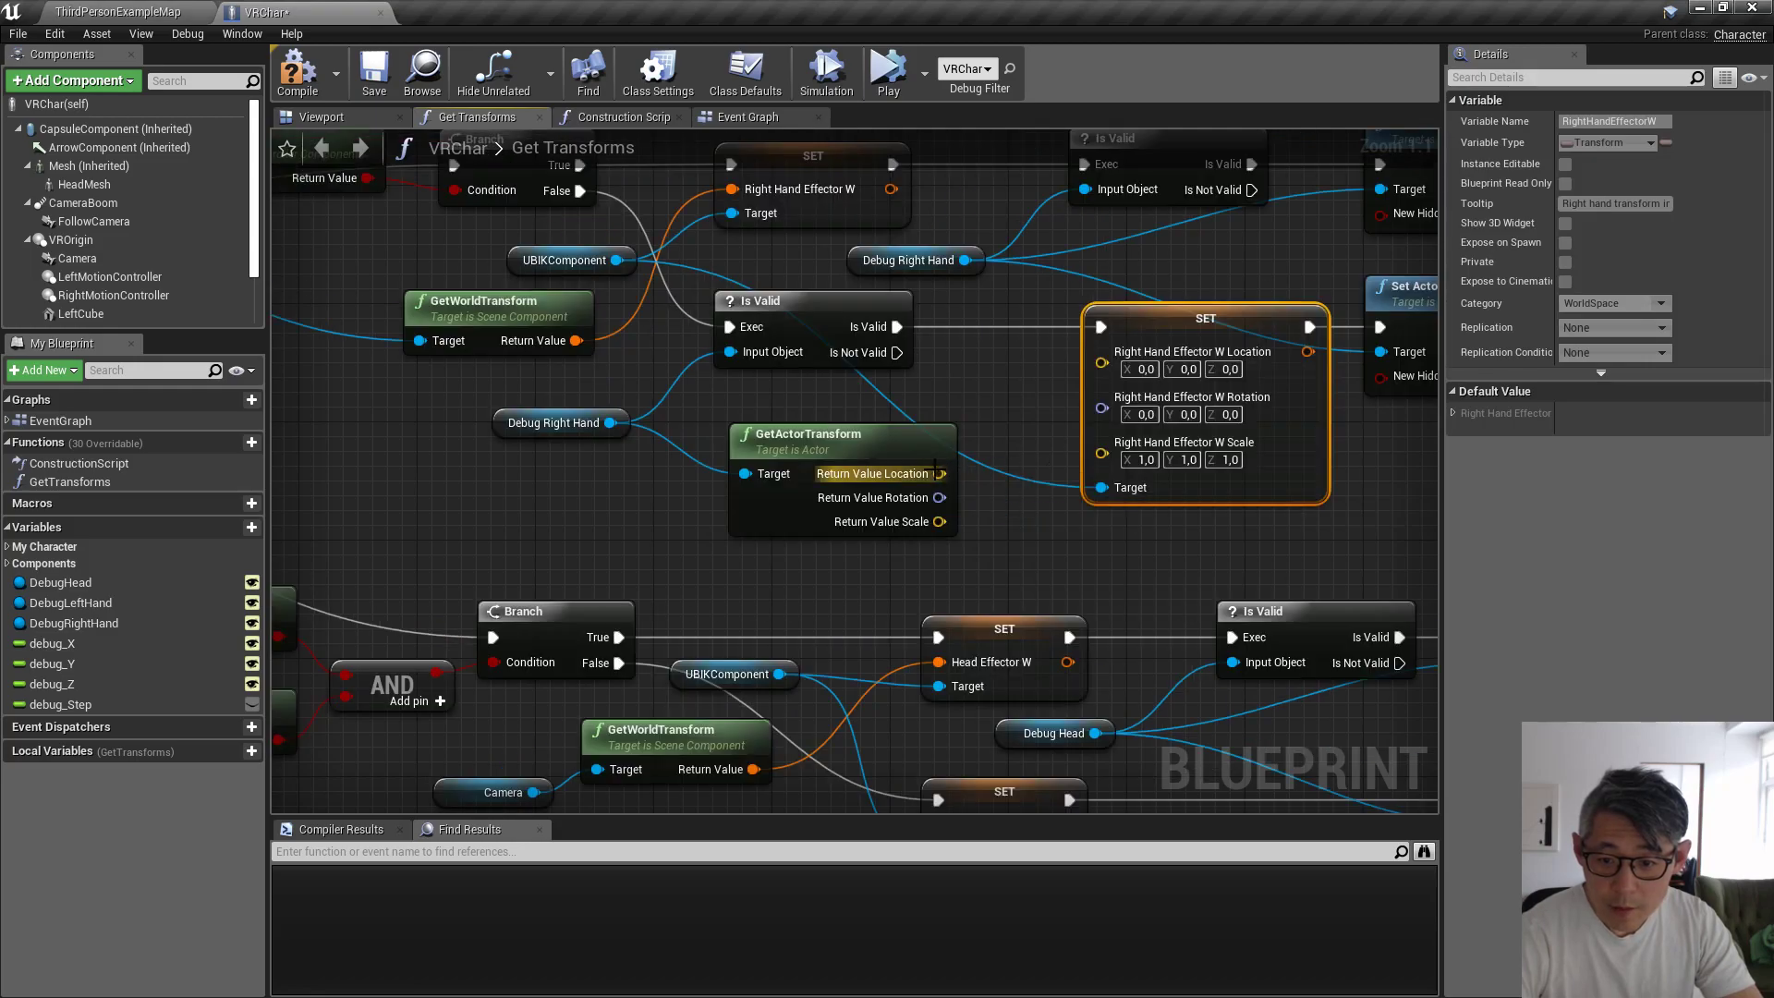
pyautogui.moveTo(939, 473)
pyautogui.mouseDown()
pyautogui.moveTo(1101, 362)
pyautogui.moveTo(967, 494)
pyautogui.moveTo(940, 497)
pyautogui.mouseUp()
pyautogui.moveTo(878, 447); pyautogui.dragTo(864, 417)
pyautogui.moveTo(873, 389); pyautogui.dragTo(911, 502, button='right')
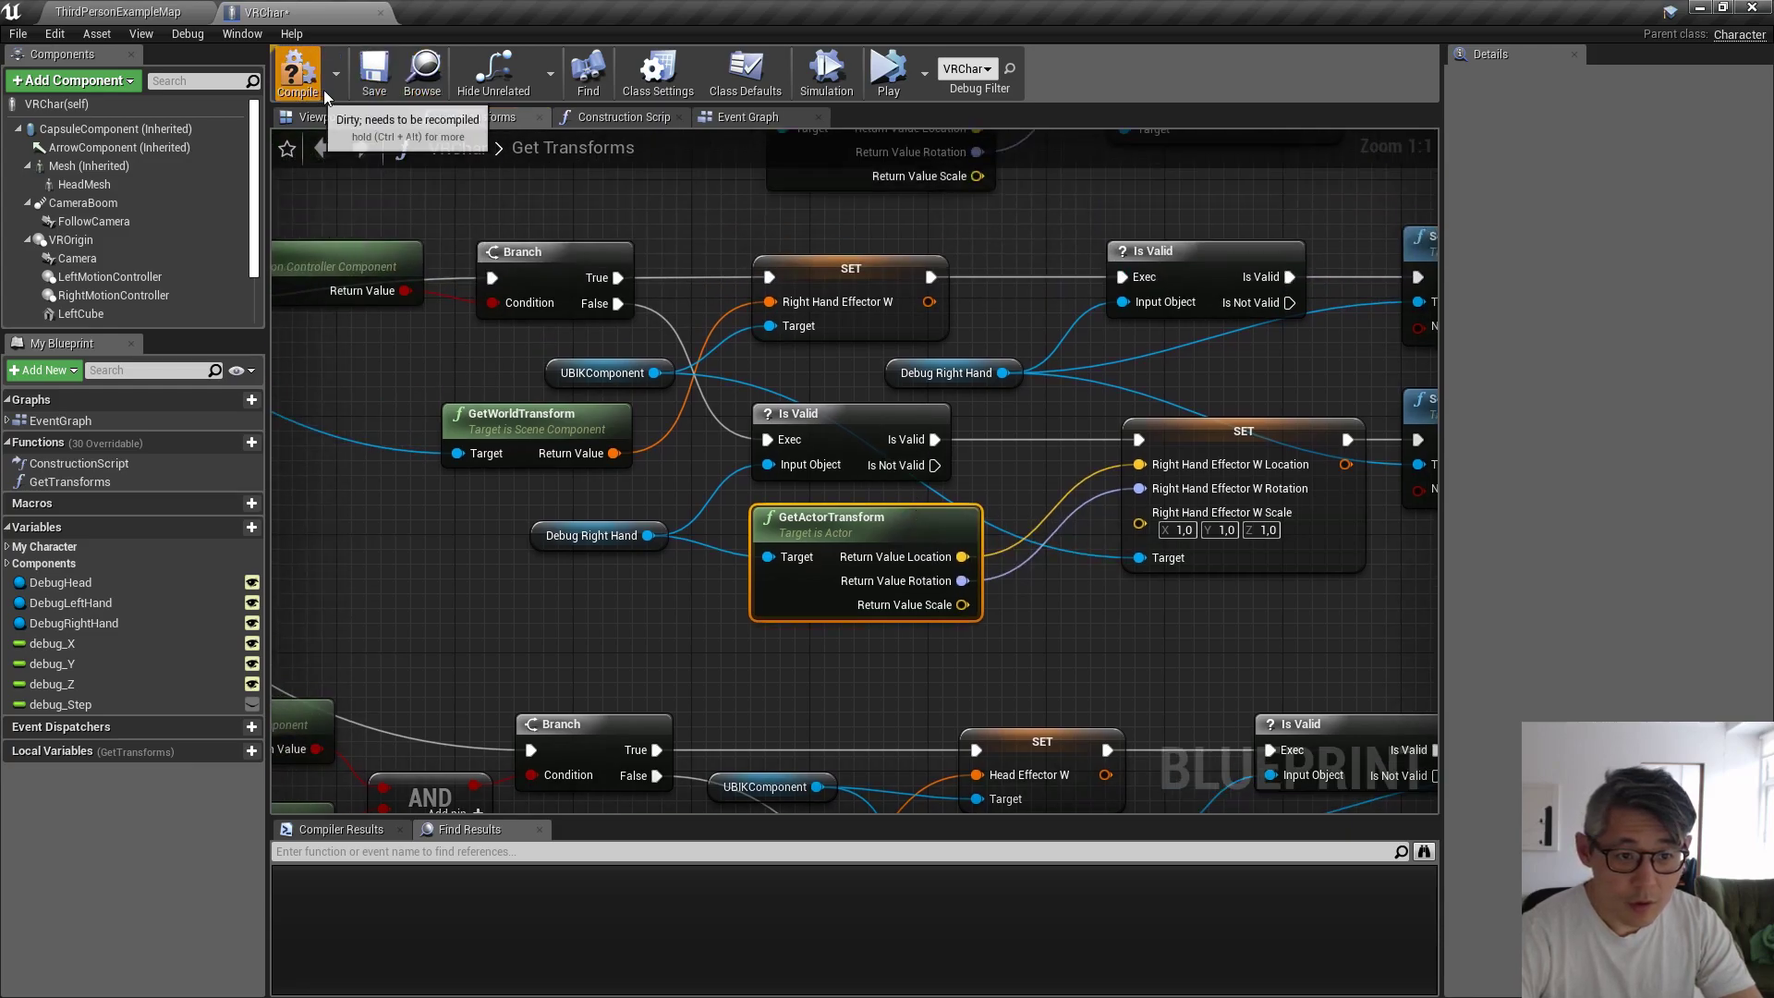
# - Compile and save the VRChar blueprint and start simulating the level
pyautogui.click(386, 86)
pyautogui.click(888, 74)
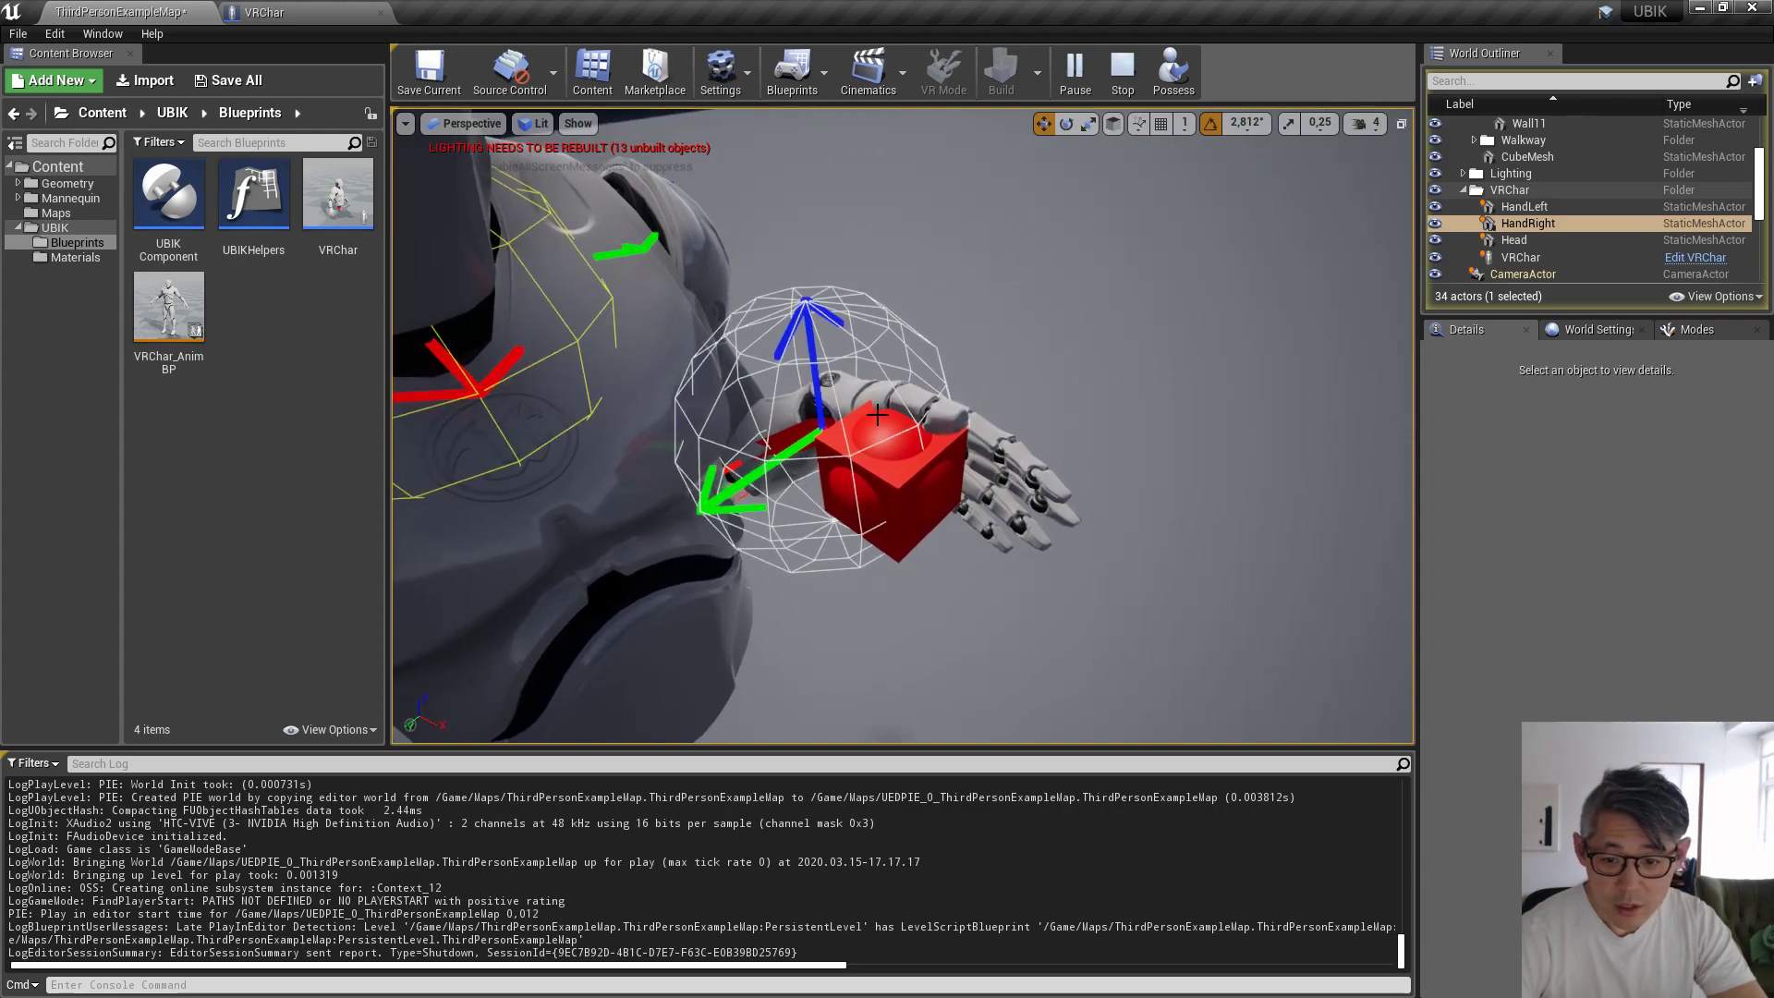
# - Test the left arm by moving the HandLeft sphere outward and rotating it about -8.4° around Z, and stop the simulation
pyautogui.click(923, 481)
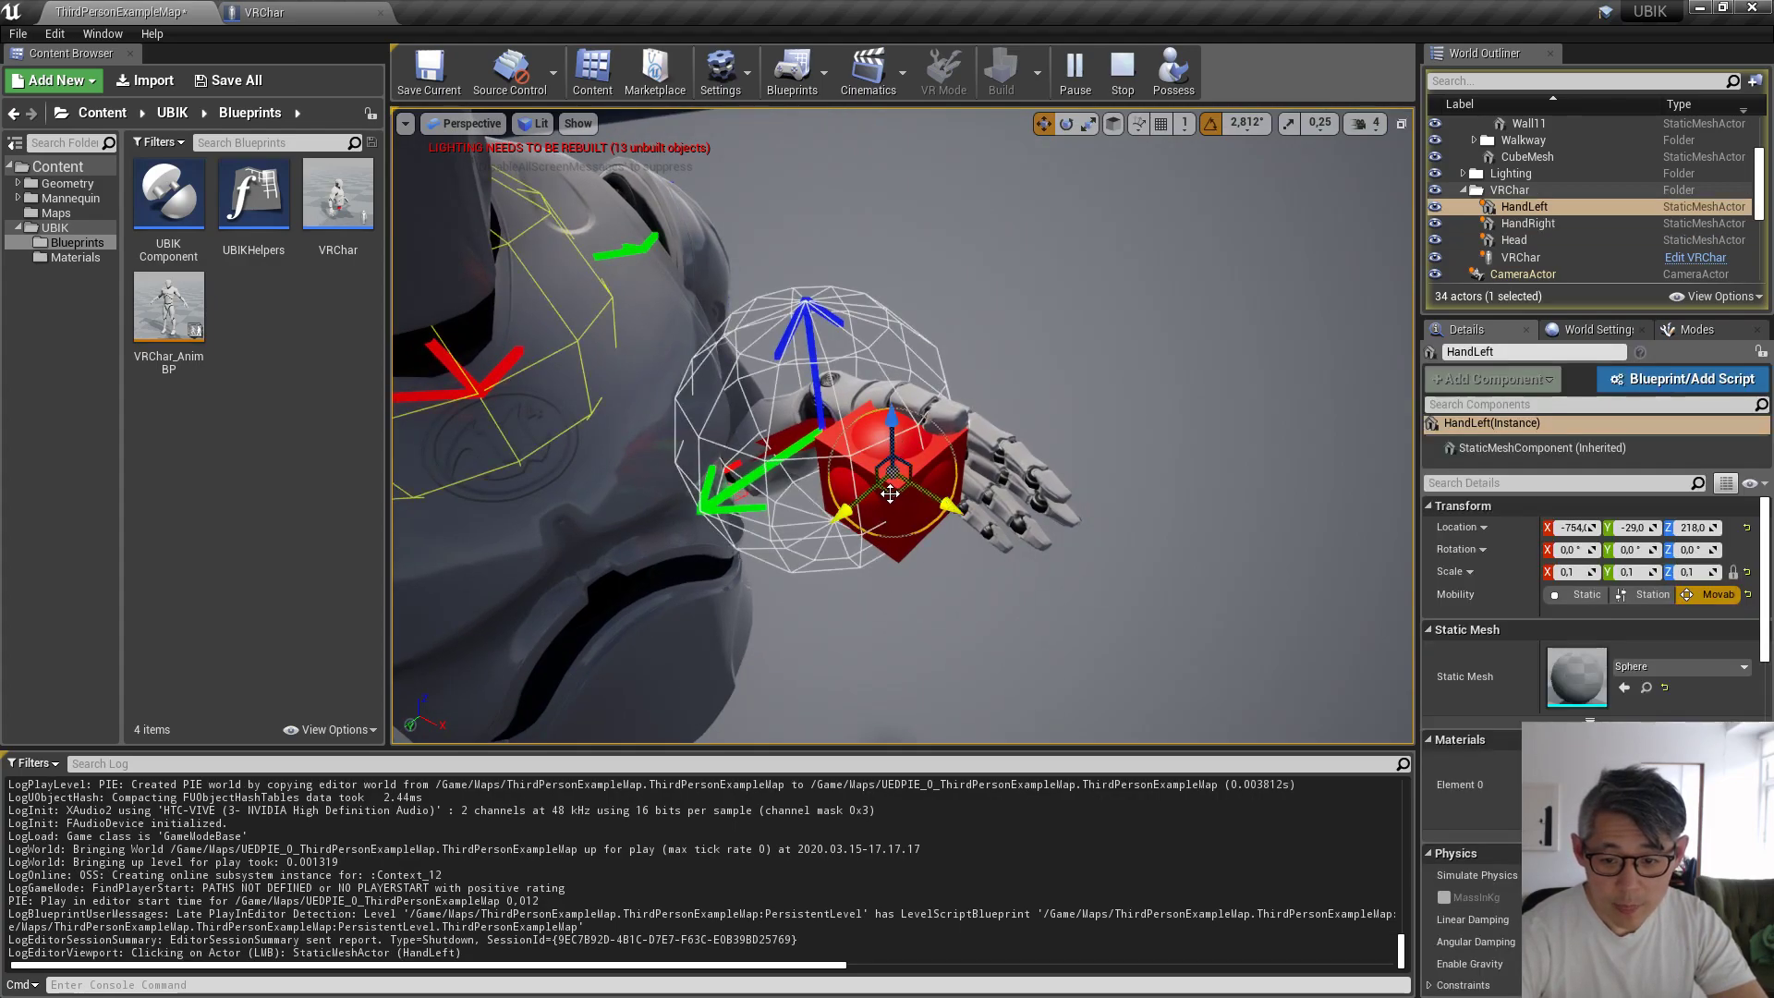
pyautogui.moveTo(890, 492); pyautogui.dragTo(1252, 407)
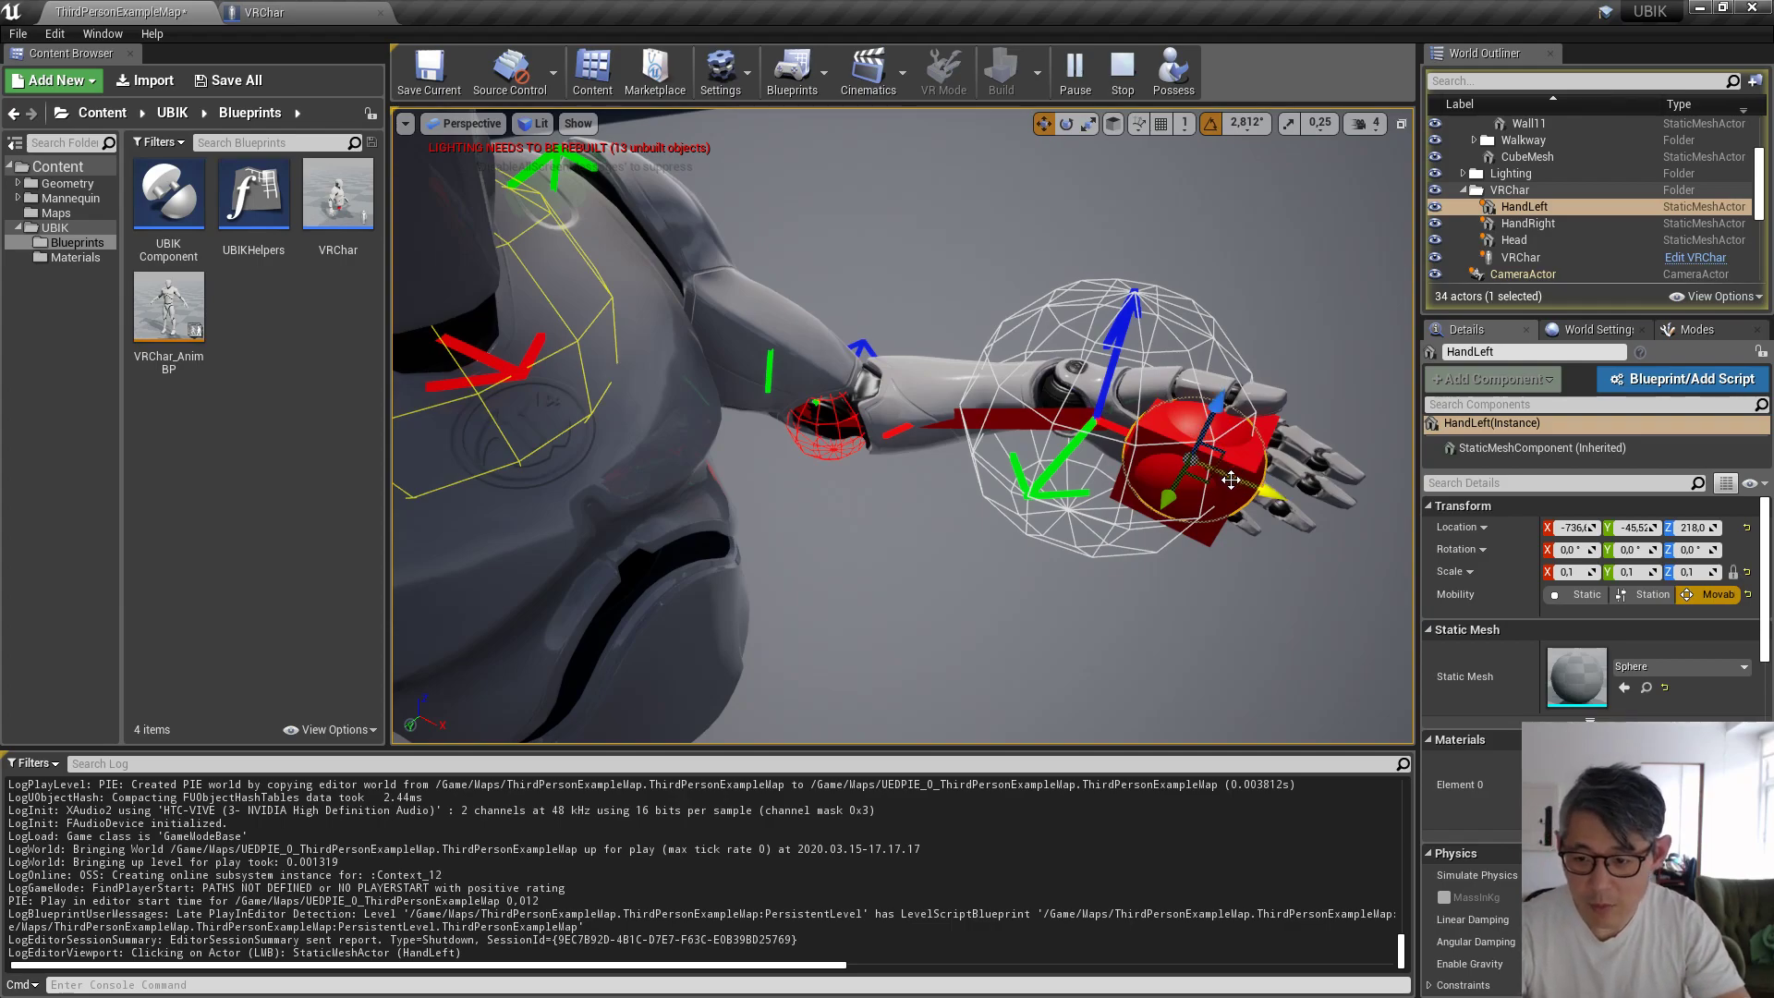
pyautogui.press('e')
pyautogui.moveTo(1252, 529)
pyautogui.mouseDown()
pyautogui.moveTo(1319, 490)
pyautogui.moveTo(1322, 555)
pyautogui.moveTo(1331, 514)
pyautogui.moveTo(1253, 514)
pyautogui.mouseUp()
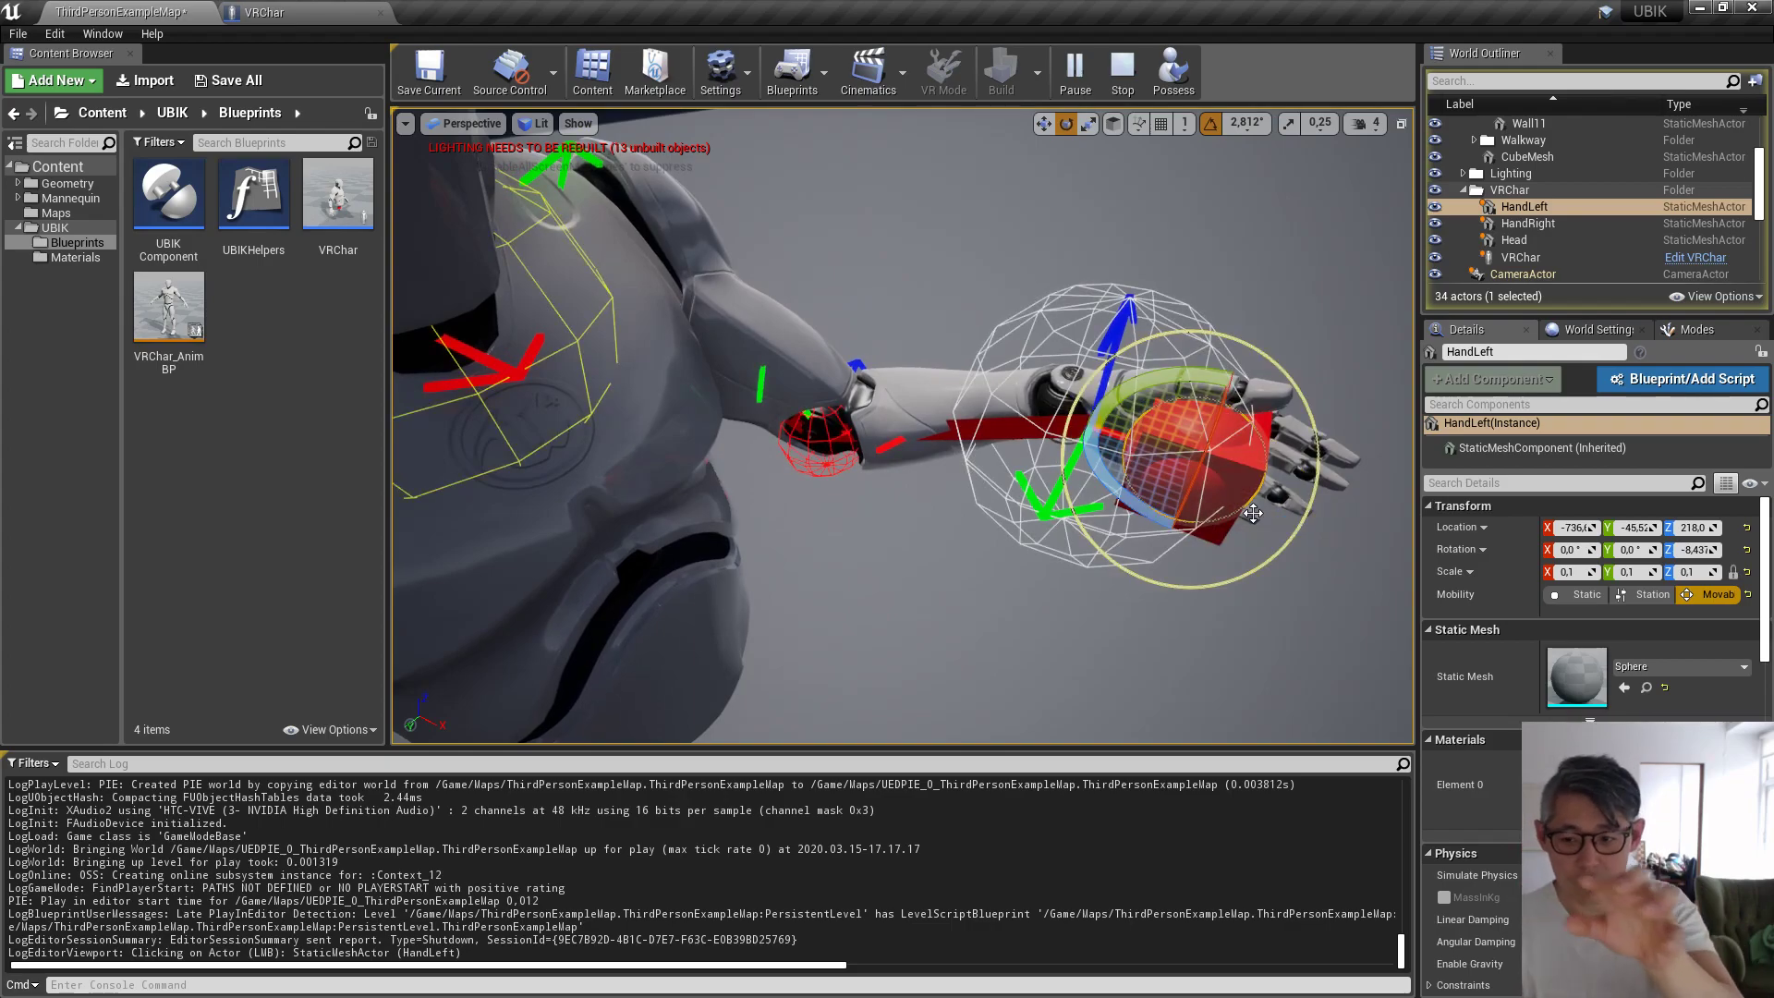
pyautogui.press('r')
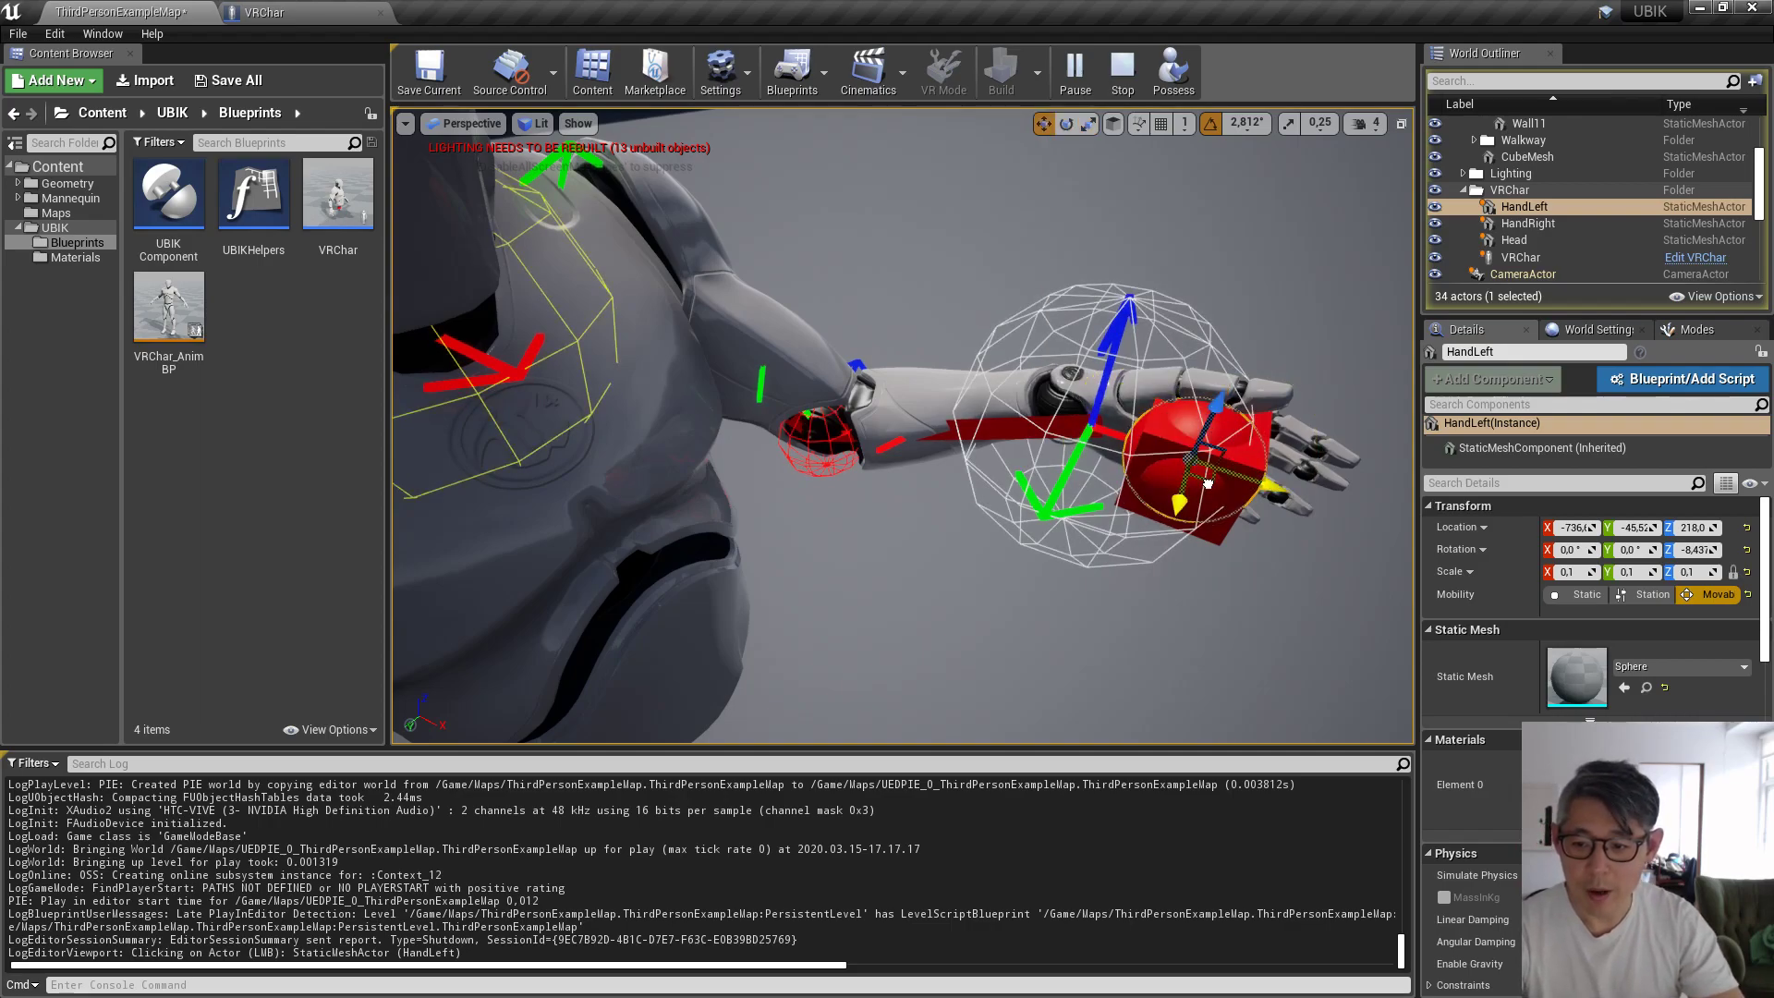
pyautogui.moveTo(1208, 484)
pyautogui.mouseDown()
pyautogui.moveTo(1040, 489)
pyautogui.moveTo(1248, 508)
pyautogui.moveTo(1169, 508)
pyautogui.moveTo(1194, 495)
pyautogui.mouseUp()
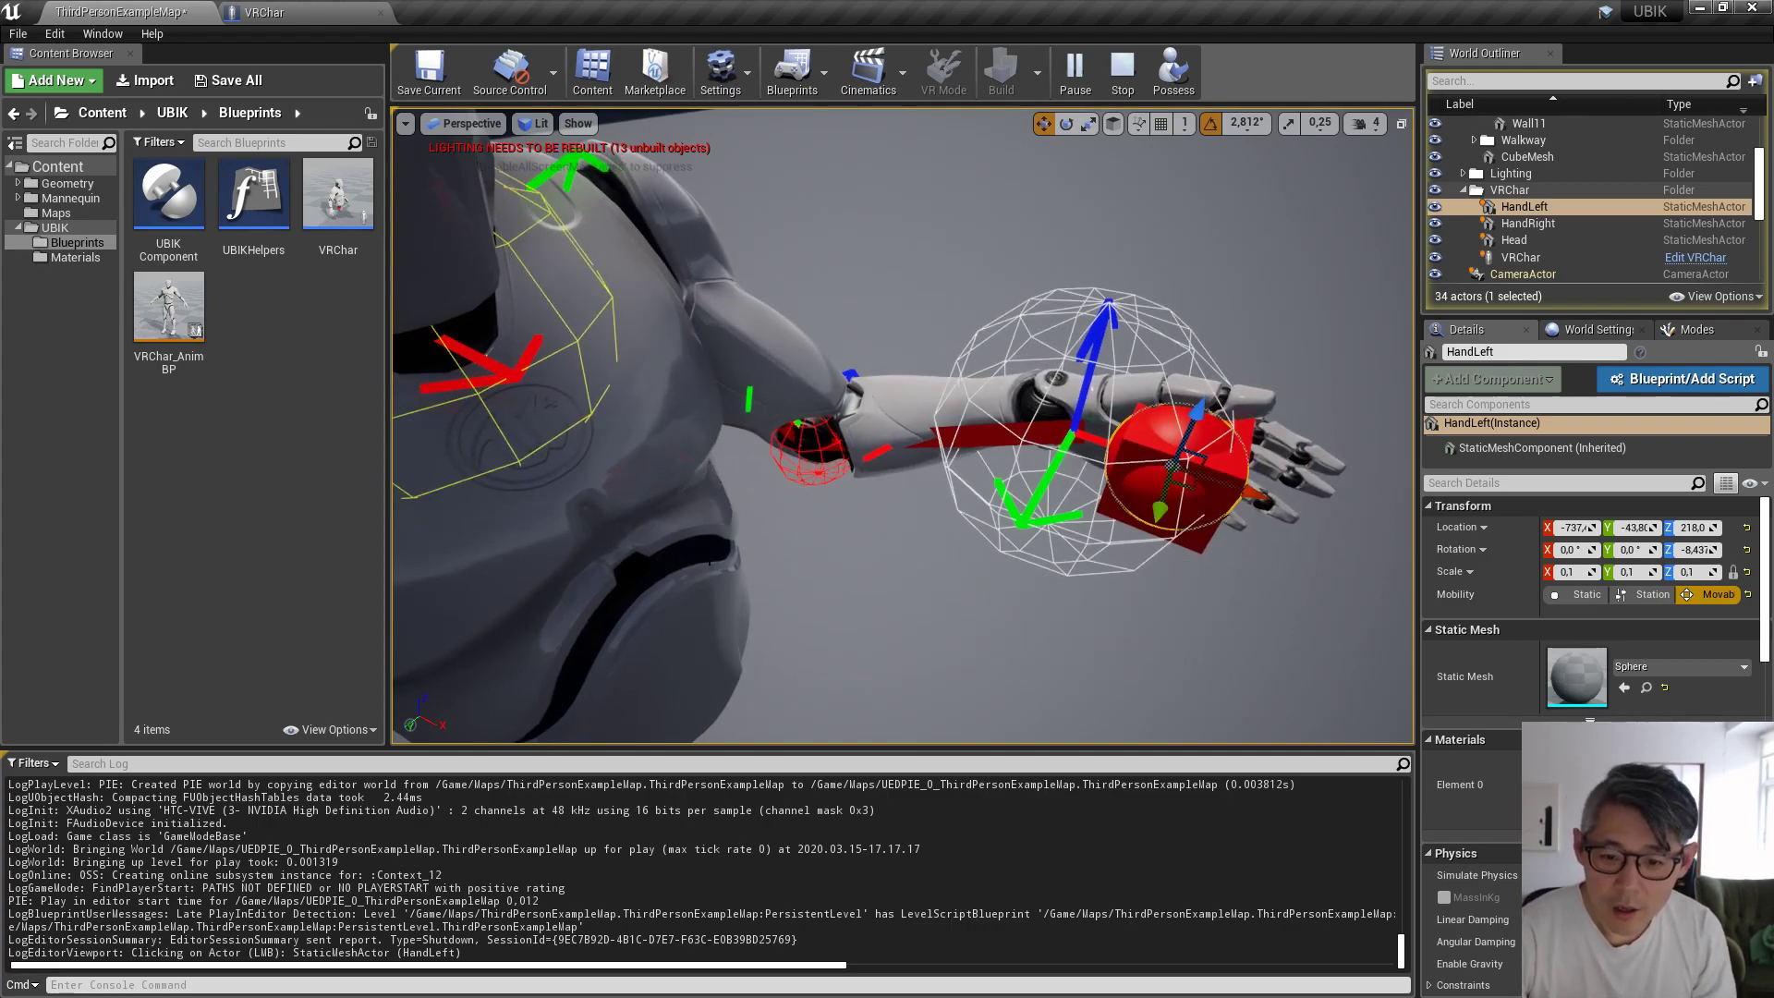
pyautogui.moveTo(932, 469)
pyautogui.mouseDown(button='right')
pyautogui.moveTo(888, 499)
pyautogui.moveTo(873, 481)
pyautogui.moveTo(902, 462)
pyautogui.mouseUp(button='right')
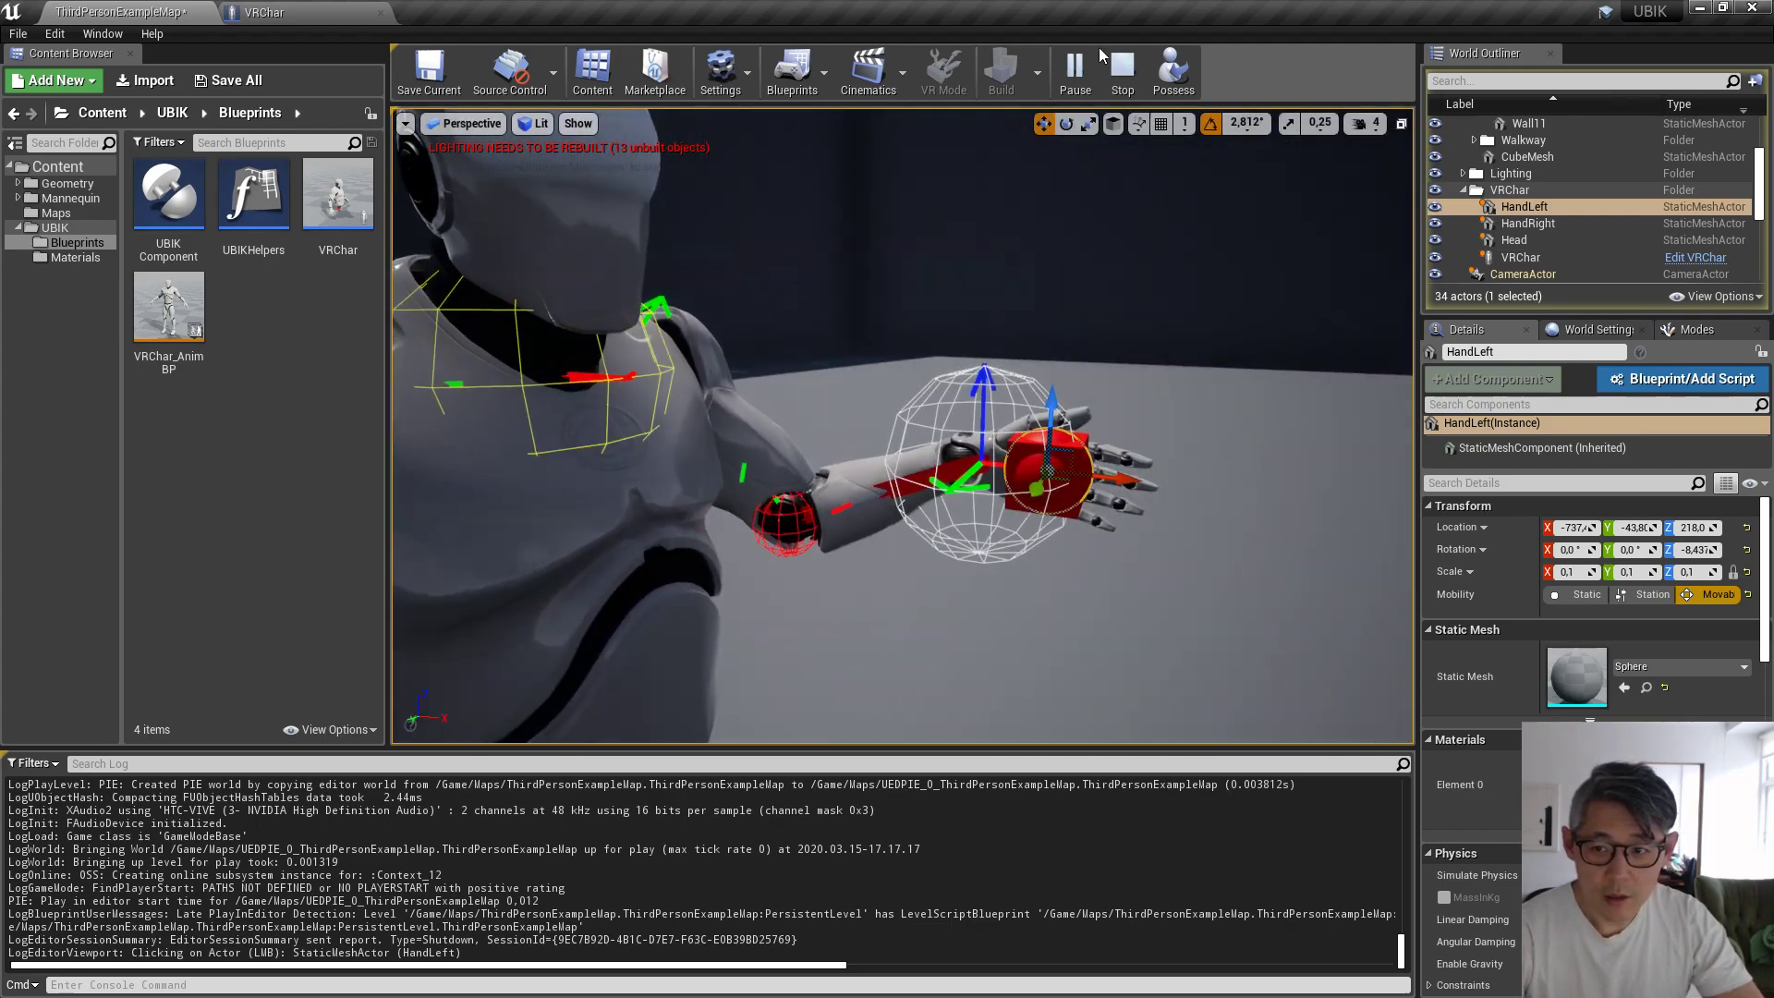
pyautogui.click(1123, 69)
# - Turn off Draw Debug on the VRChar blueprint's UBIKComponent
pyautogui.click(321, 10)
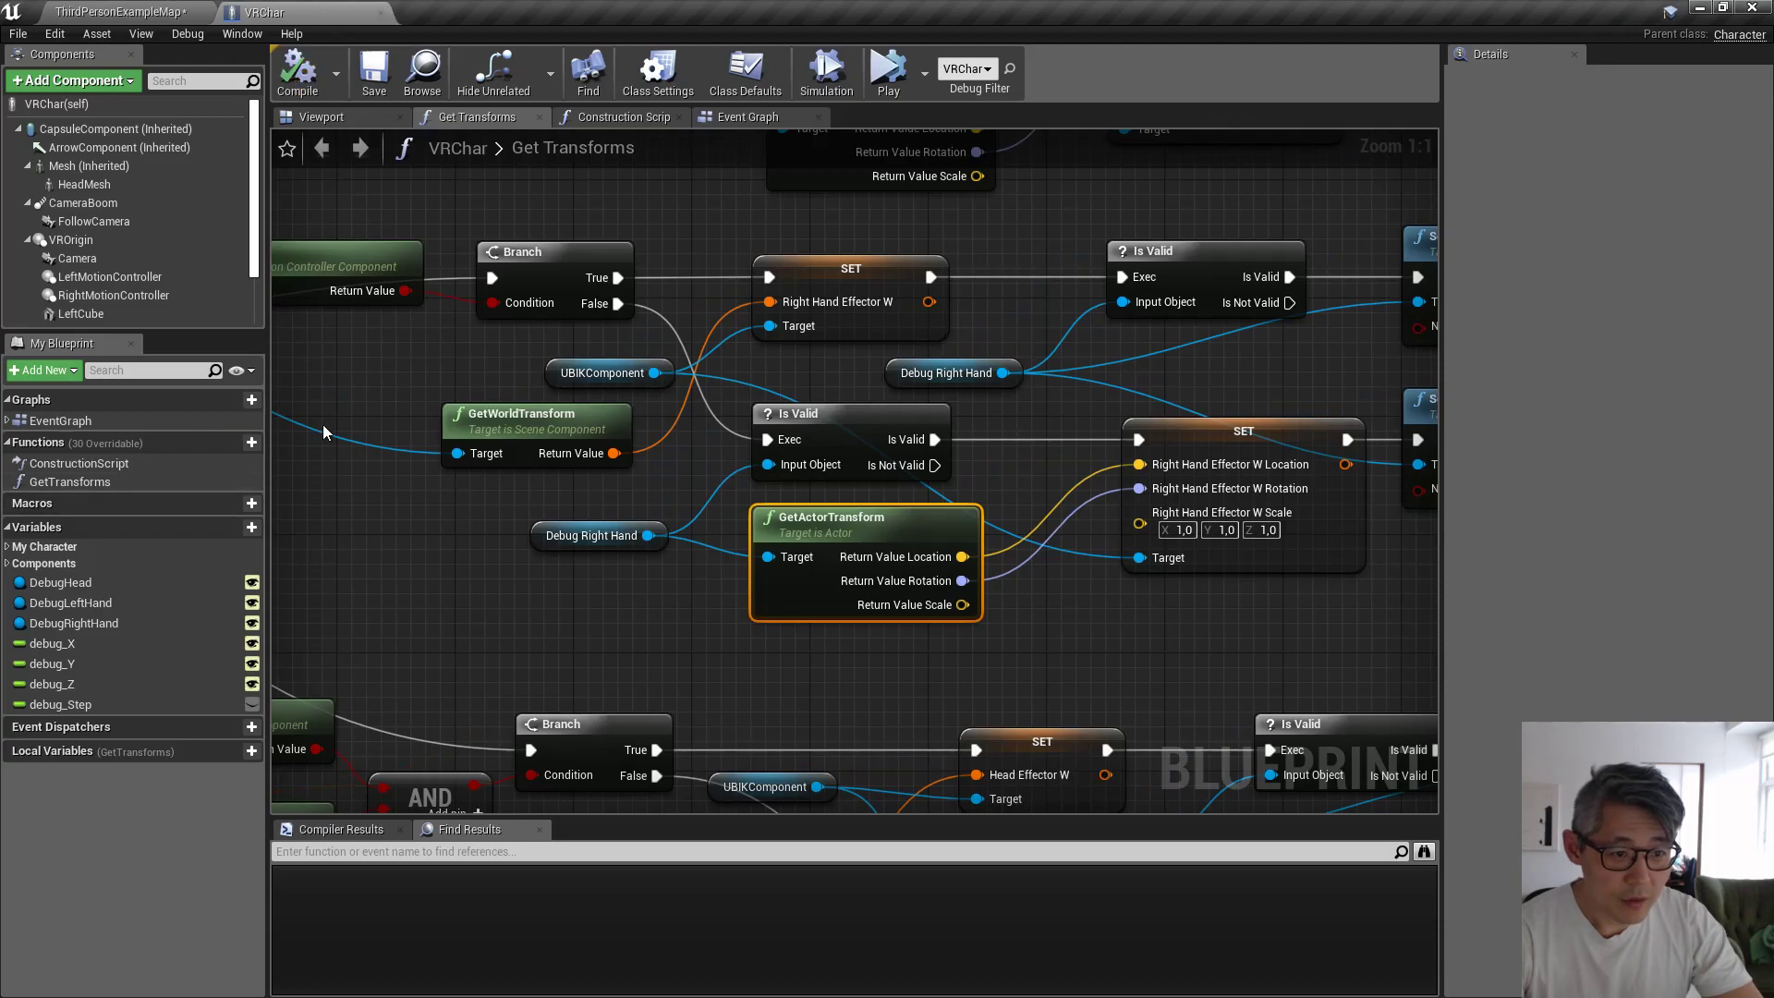
pyautogui.scroll(-2, 508, 573)
pyautogui.scroll(-2, 508, 573)
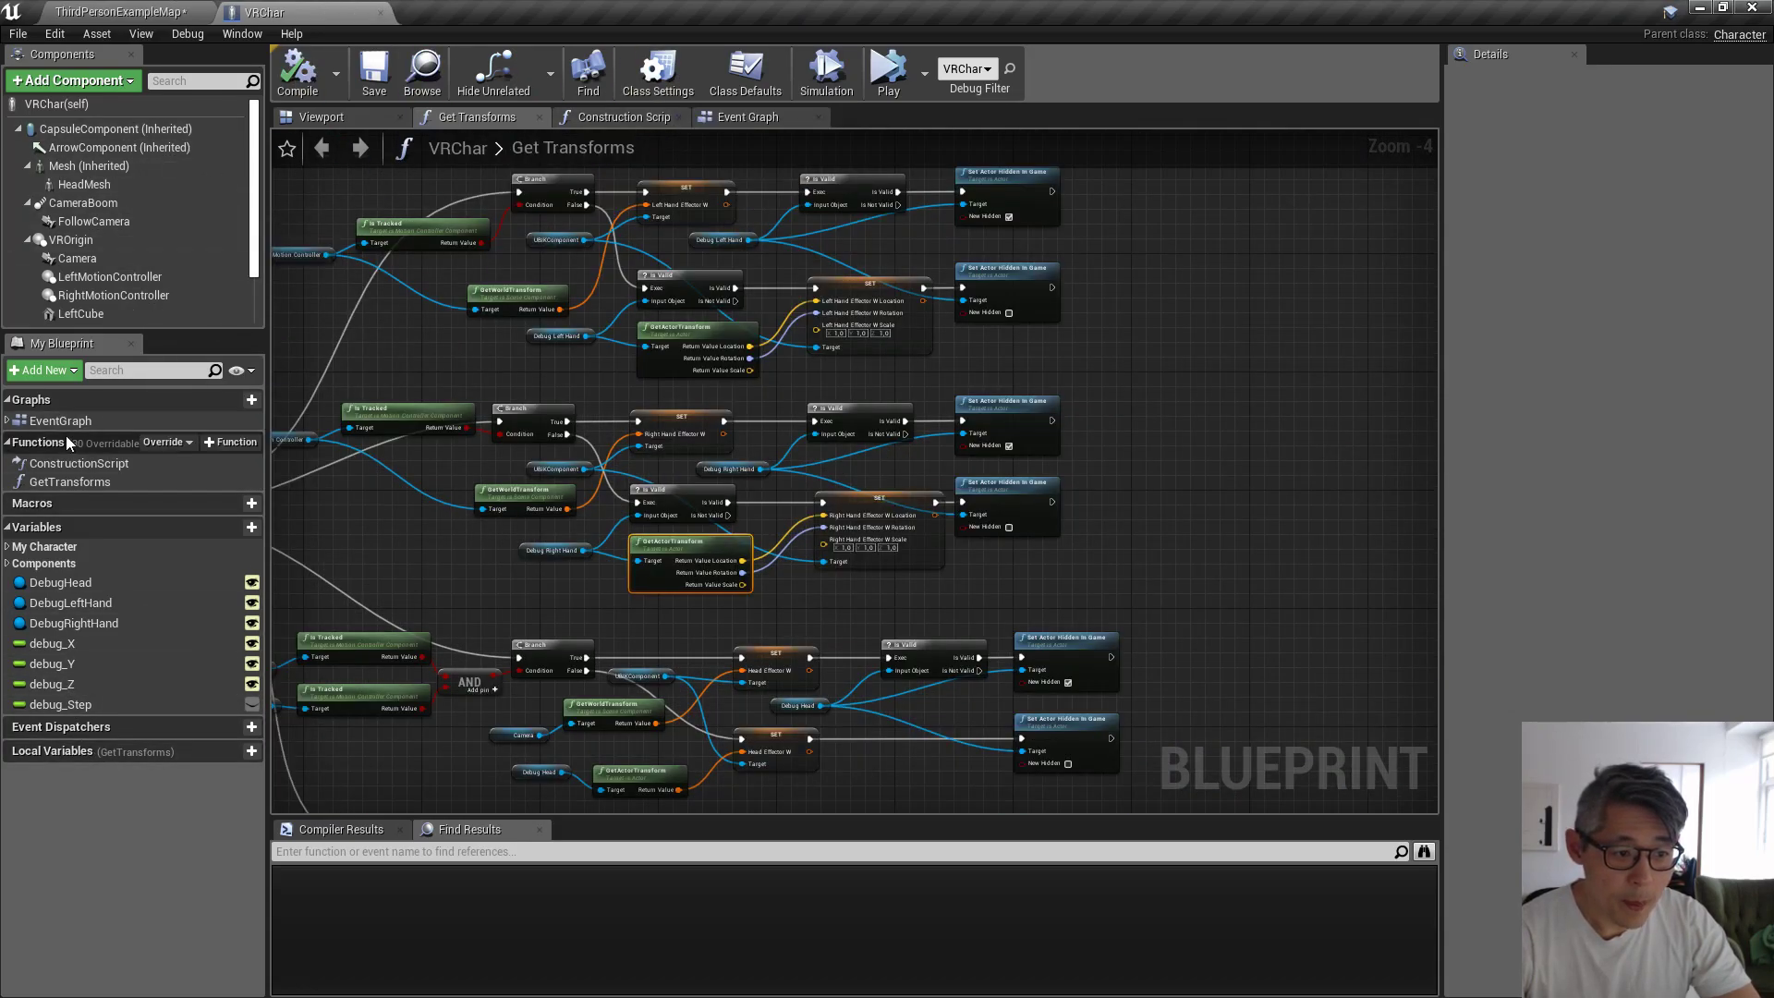
pyautogui.scroll(-3, 106, 300)
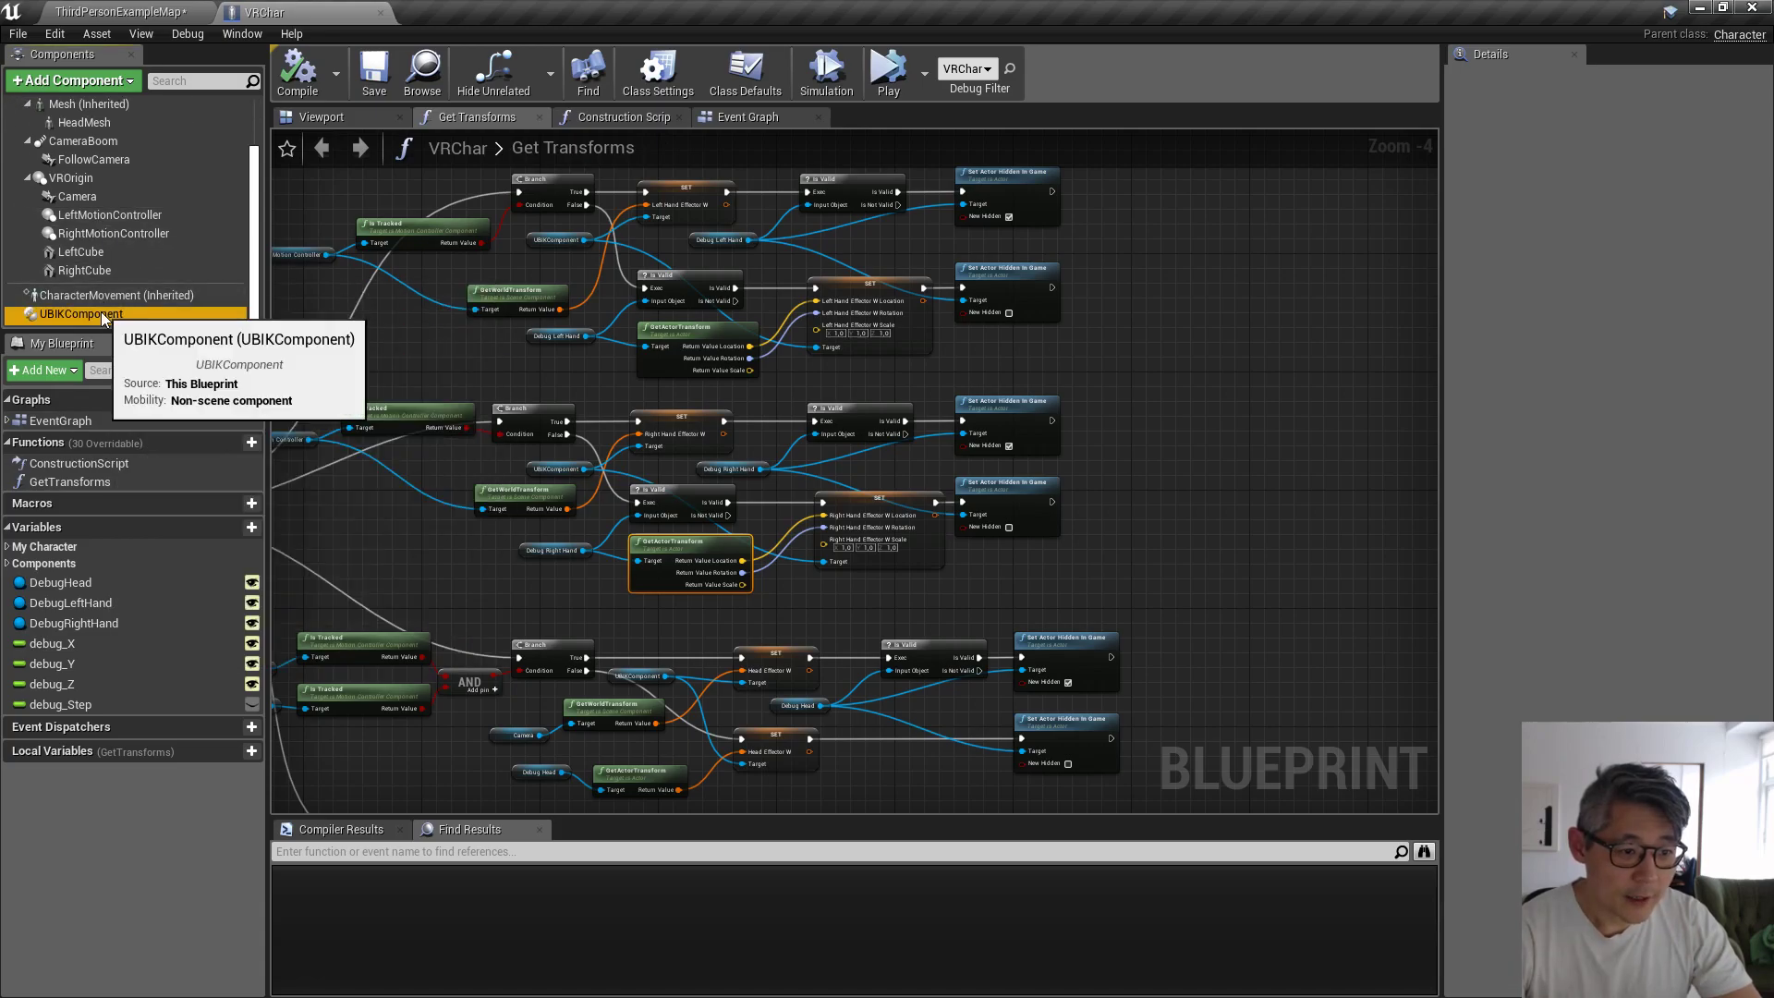
pyautogui.click(97, 313)
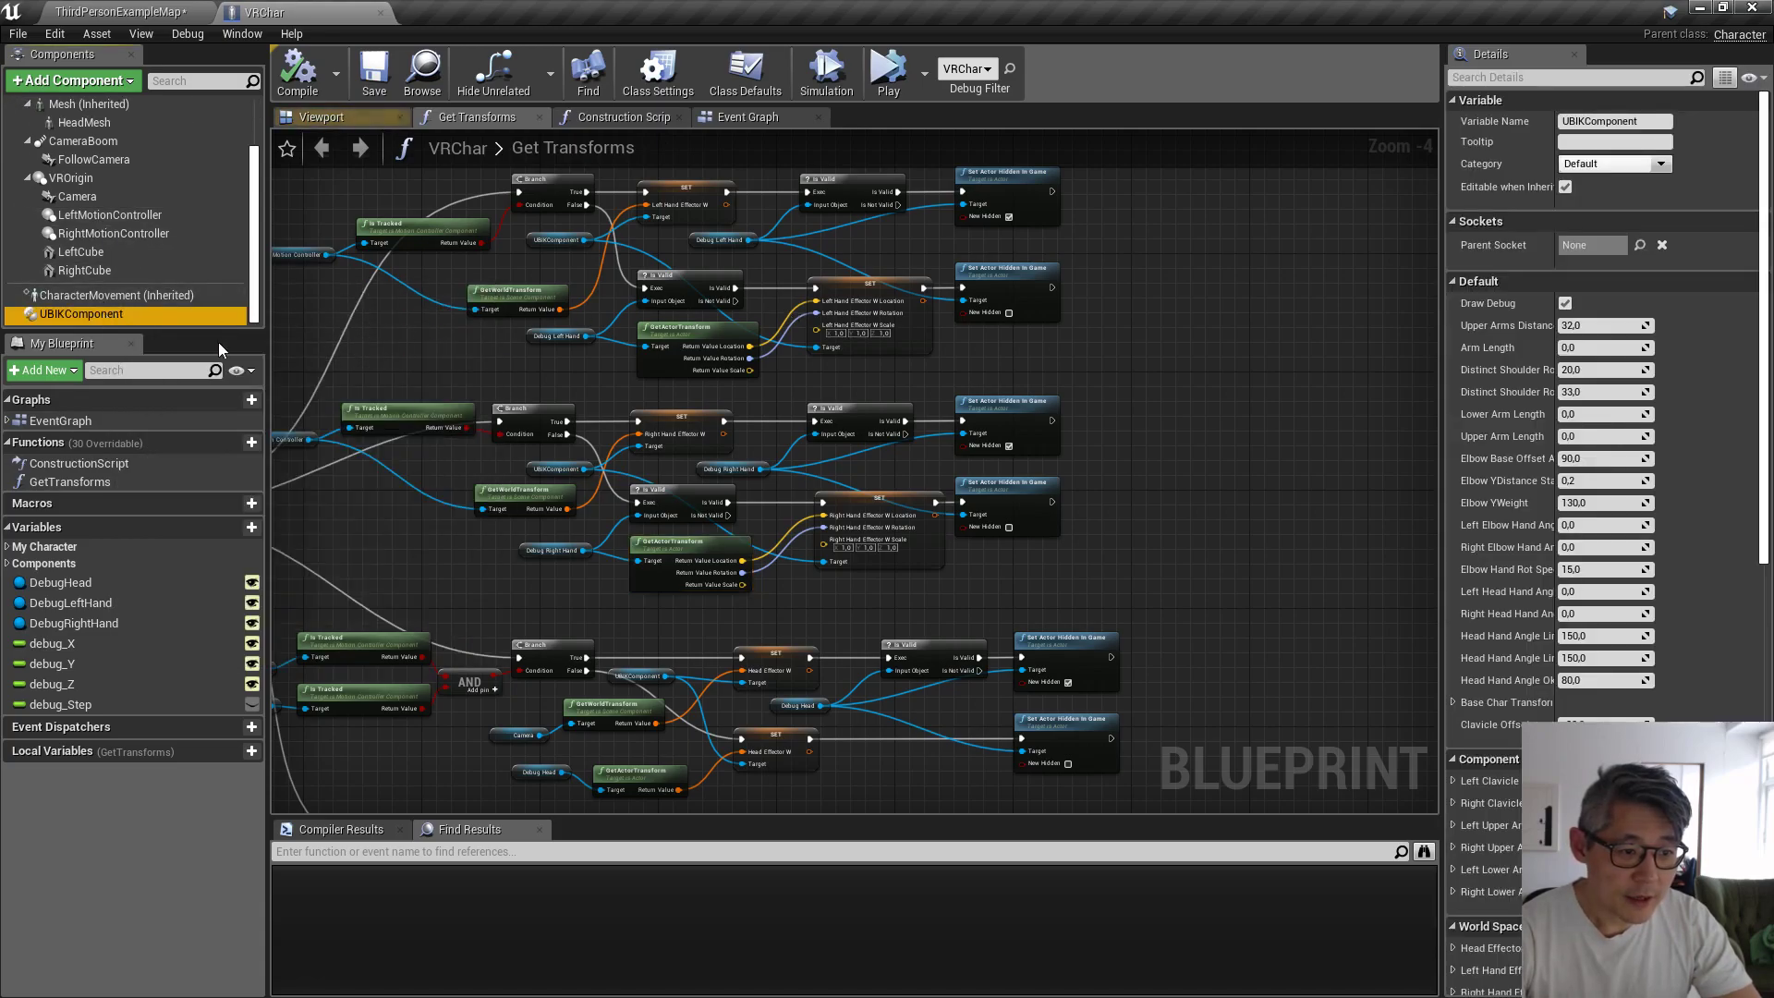
pyautogui.click(1565, 304)
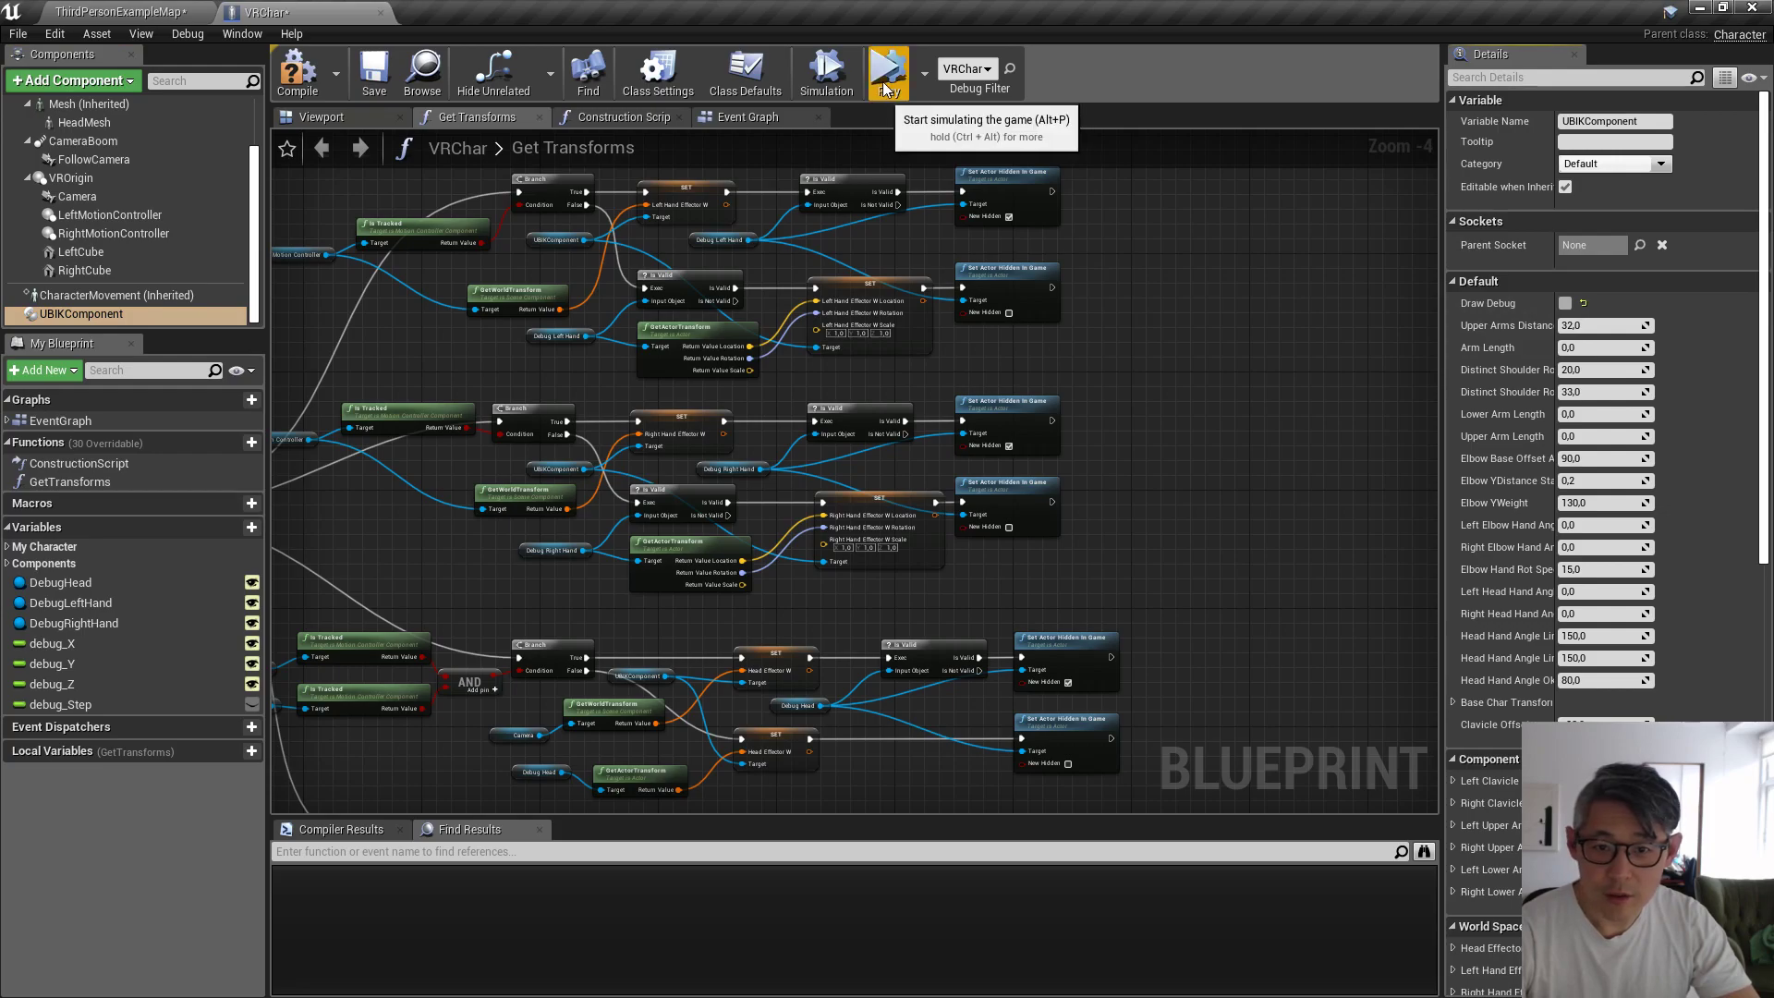
# - Simulate the level again and move the HandLeft sphere to check the arm without debug drawing, ending the simulation
pyautogui.click(121, 12)
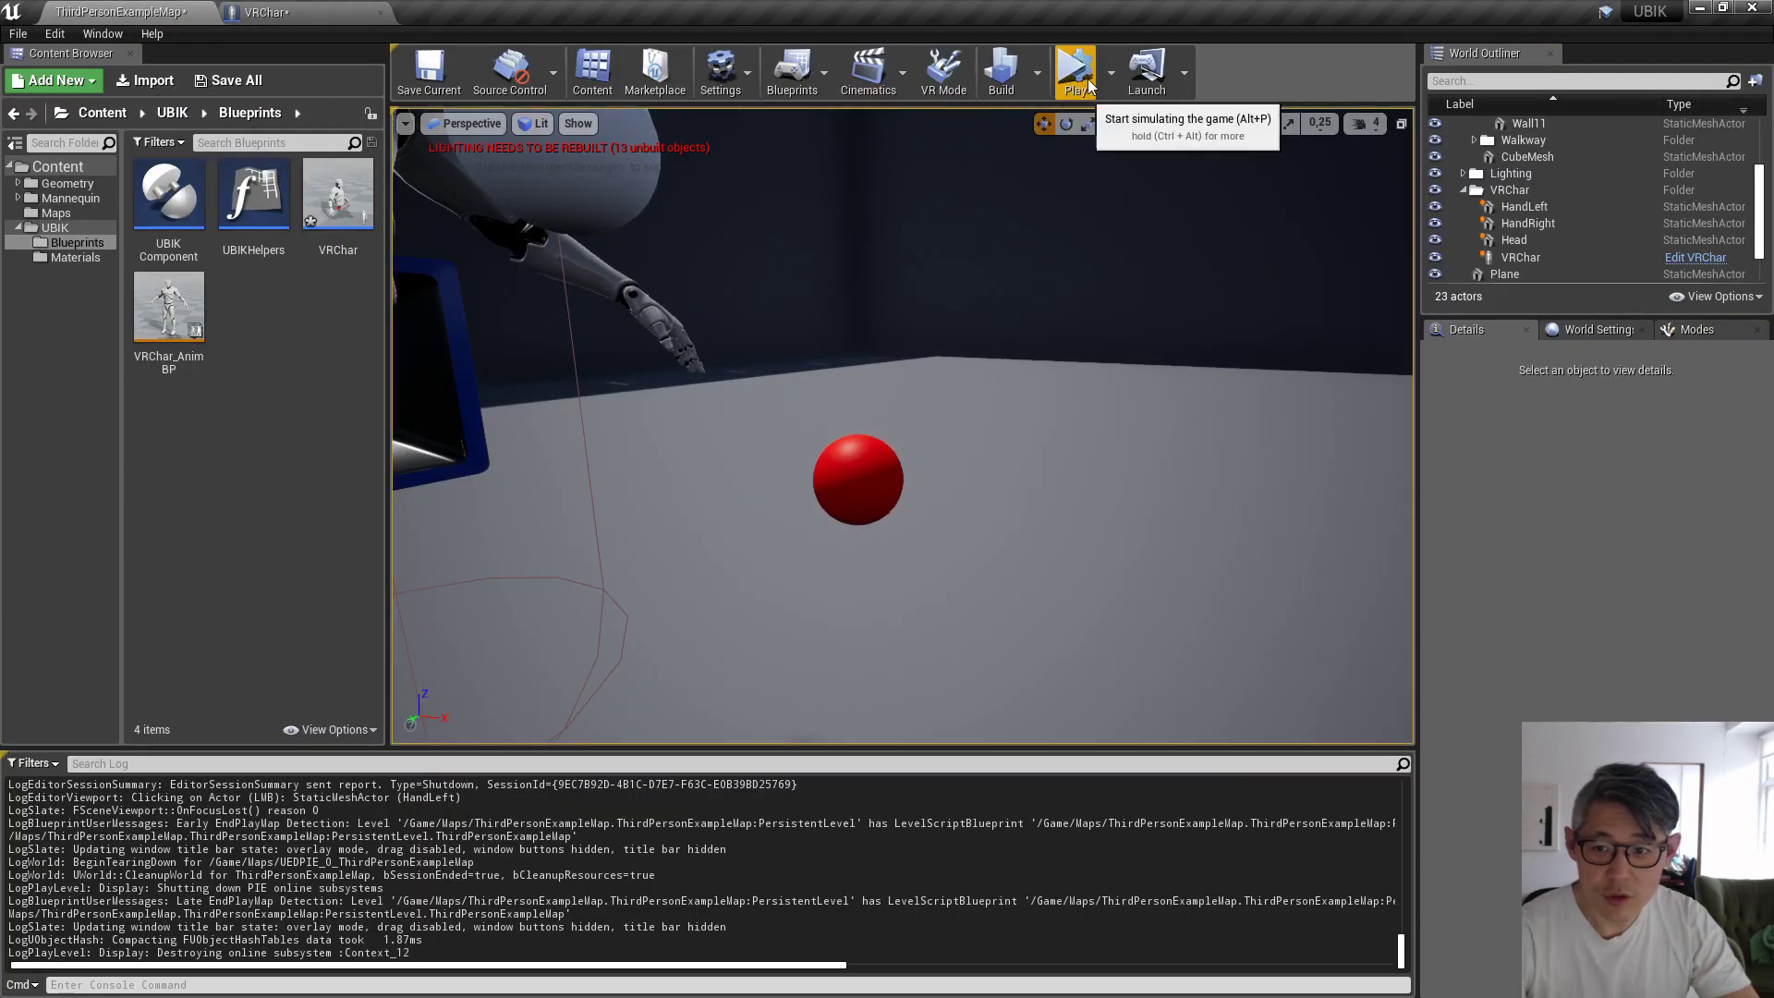
pyautogui.click(1111, 88)
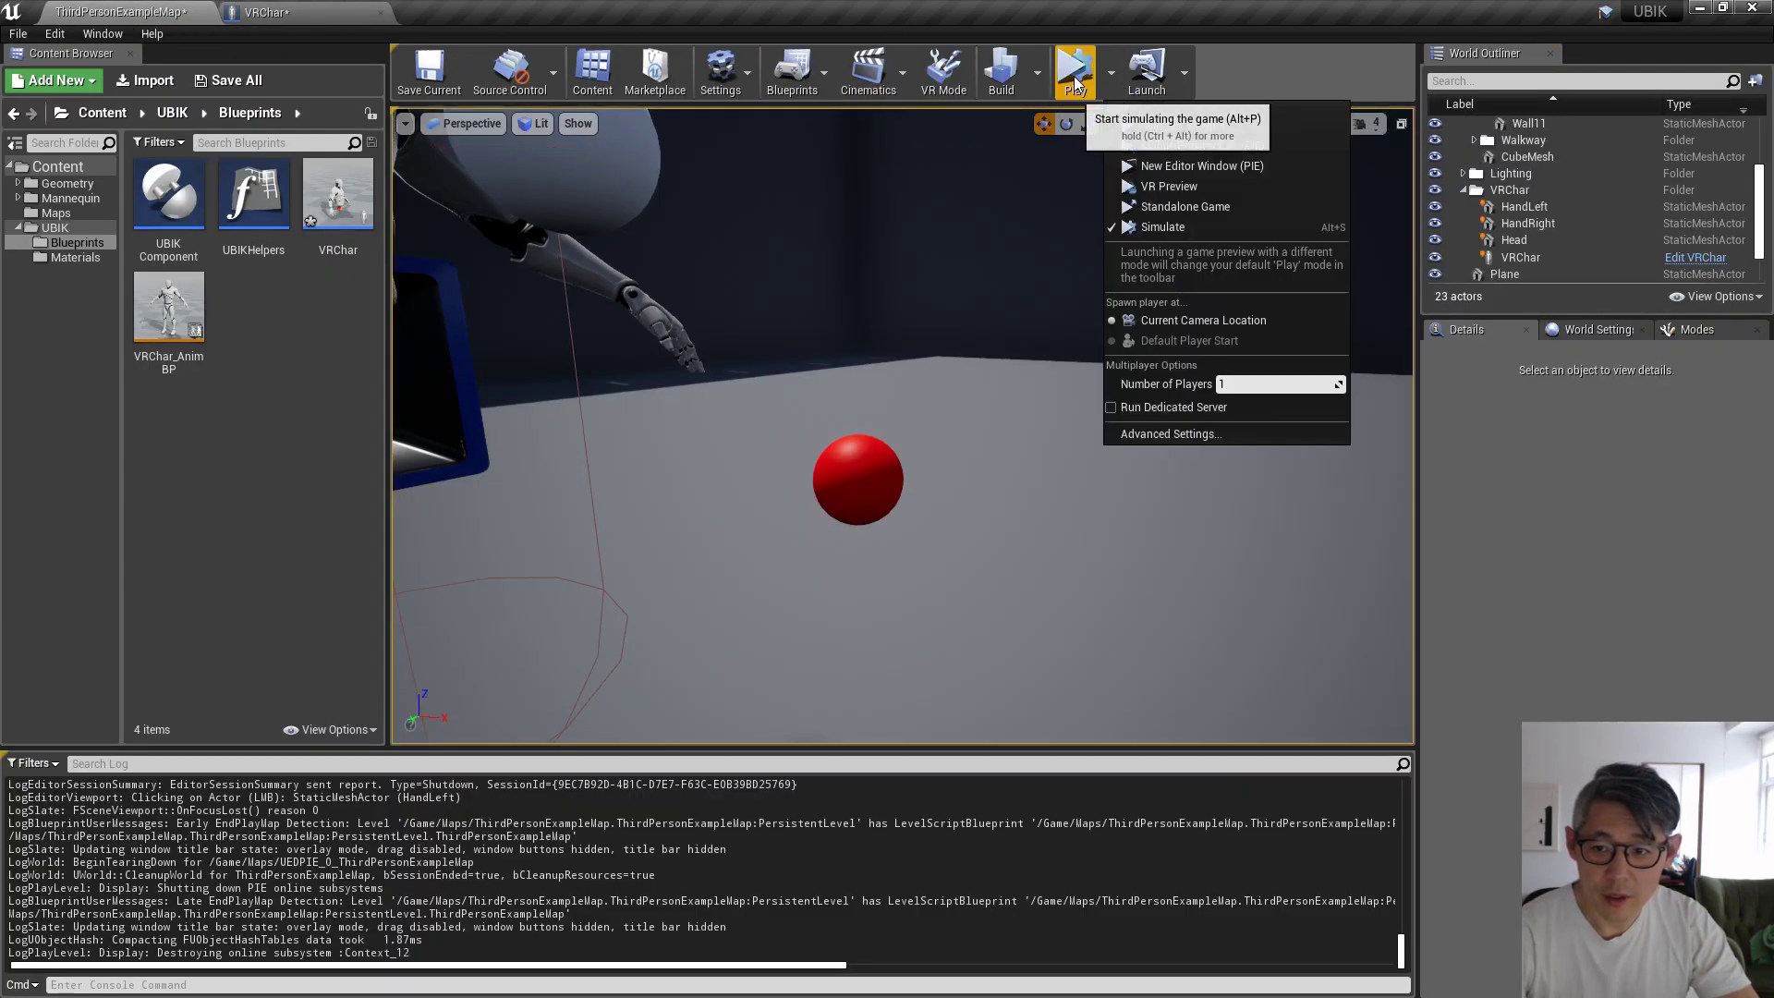
pyautogui.click(1146, 127)
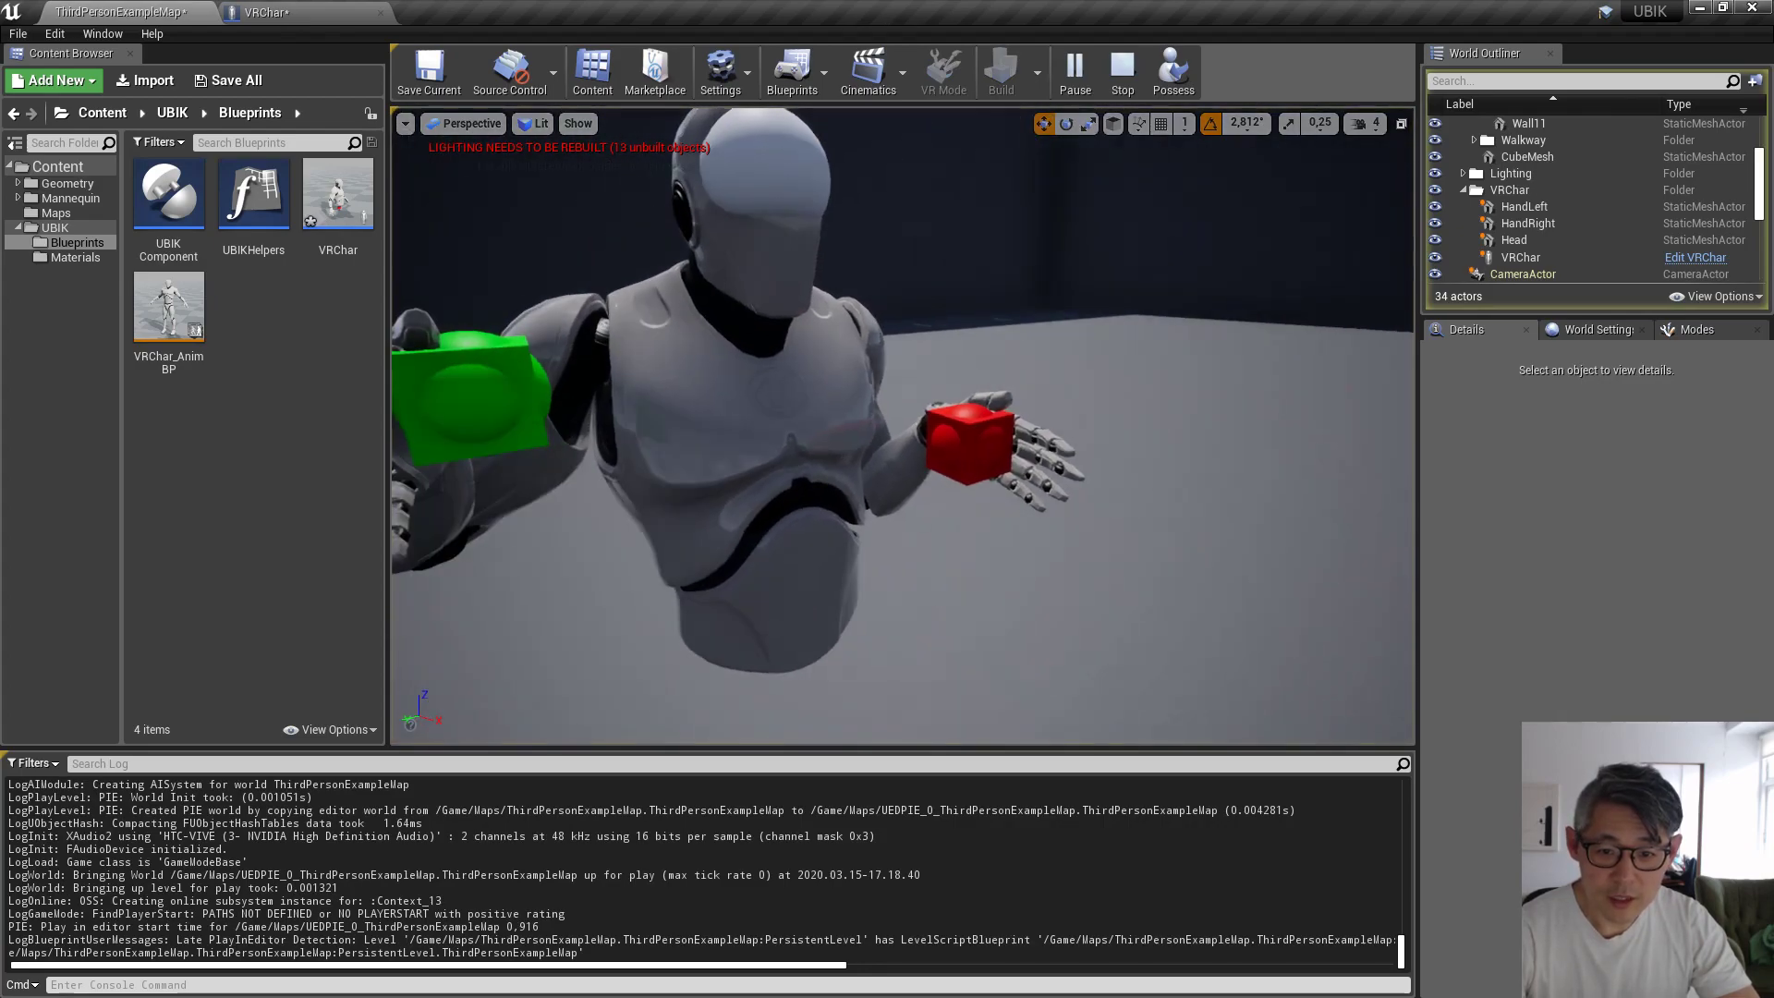
pyautogui.click(998, 444)
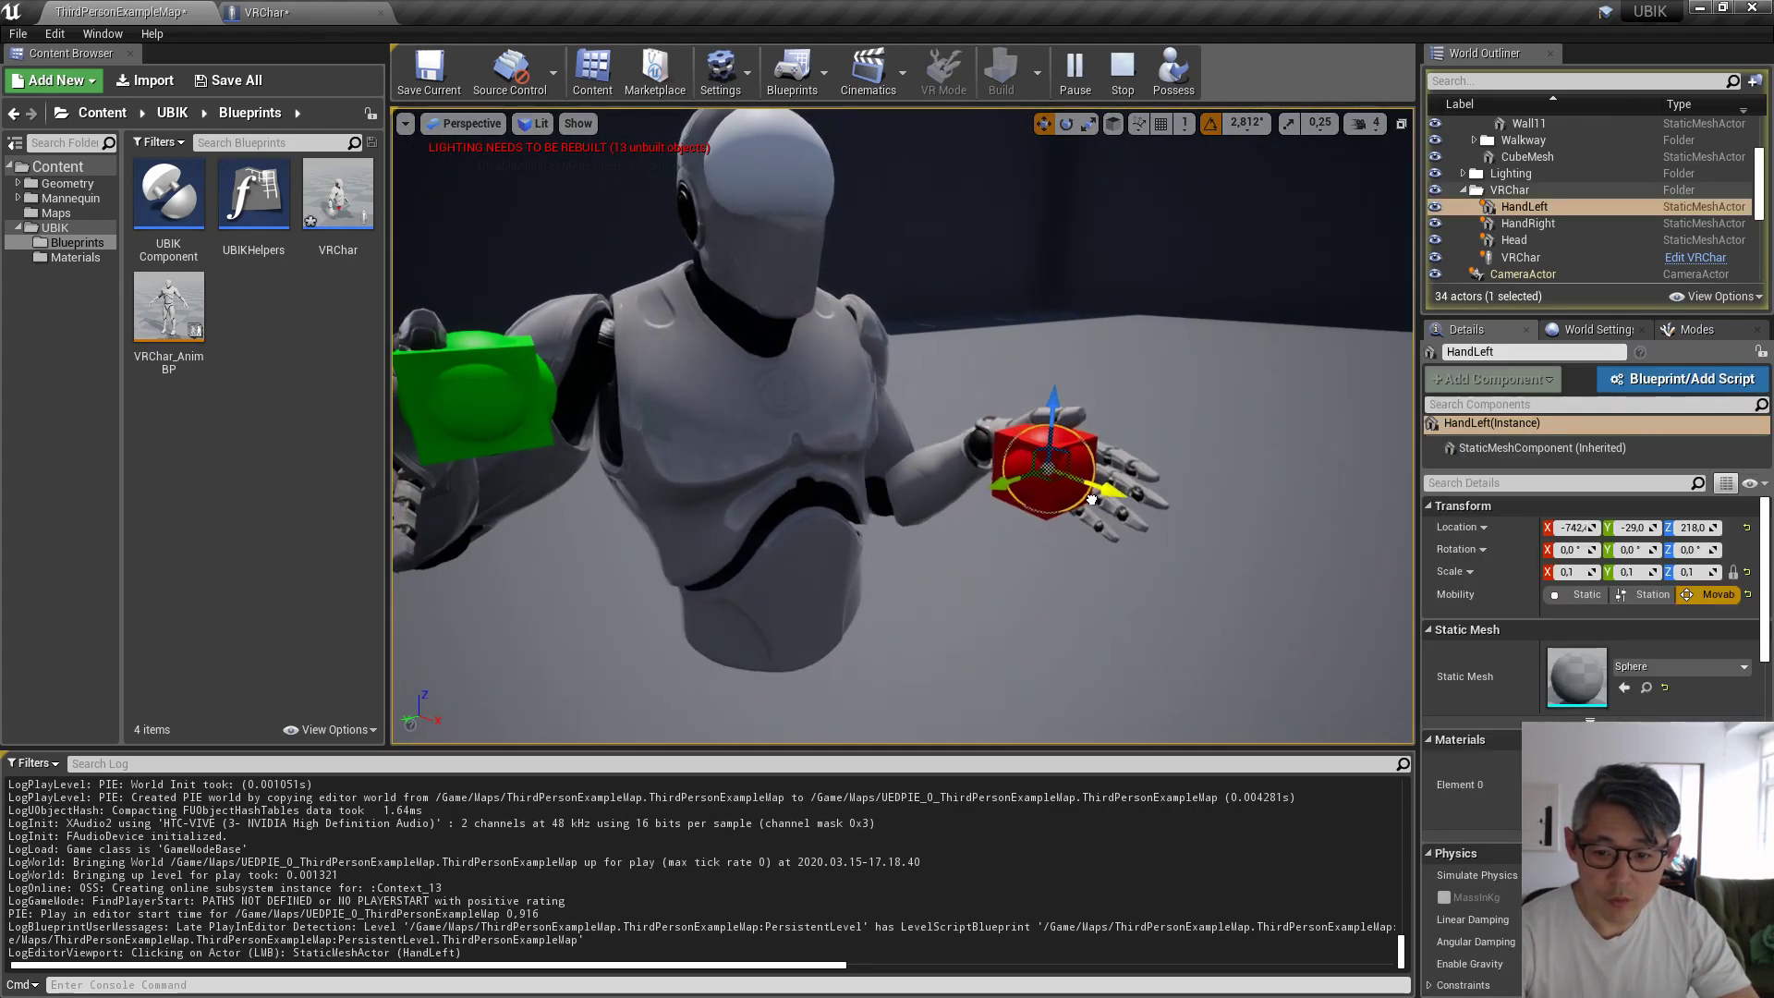
pyautogui.click(1123, 72)
# - Run the level in VR Preview to test the character with the headset, and end the preview
pyautogui.click(1111, 72)
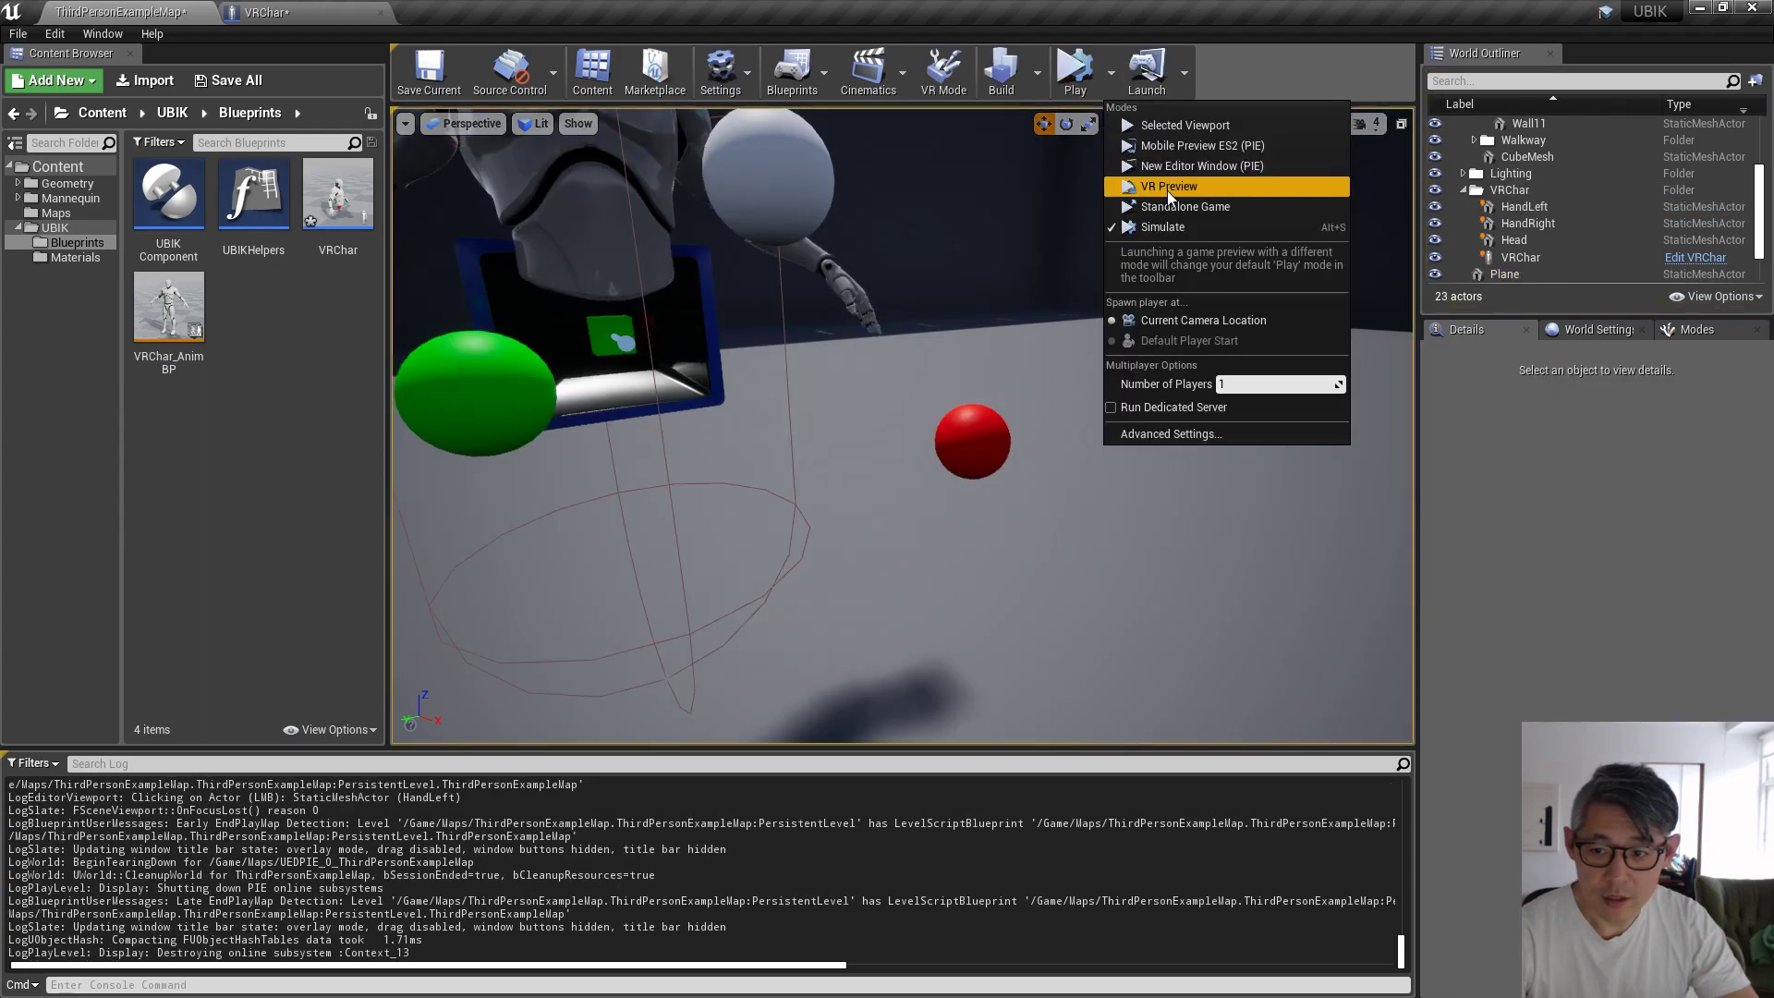
pyautogui.click(1185, 206)
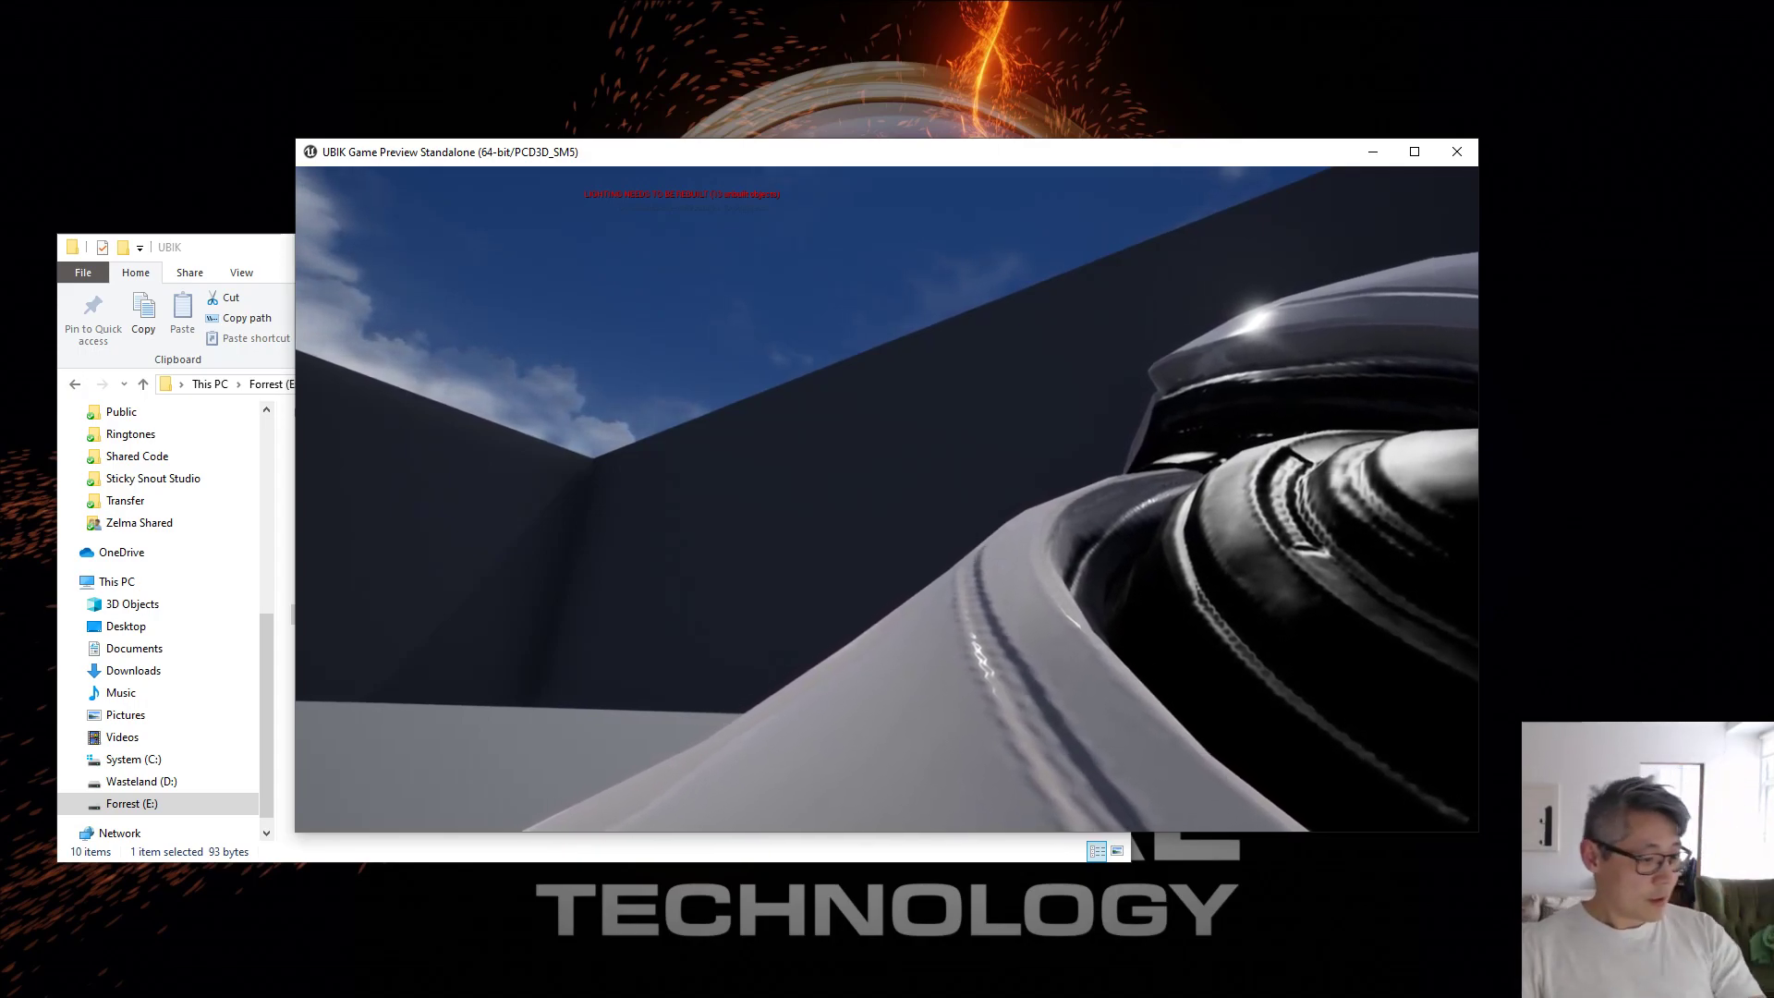
pyautogui.press('Escape')
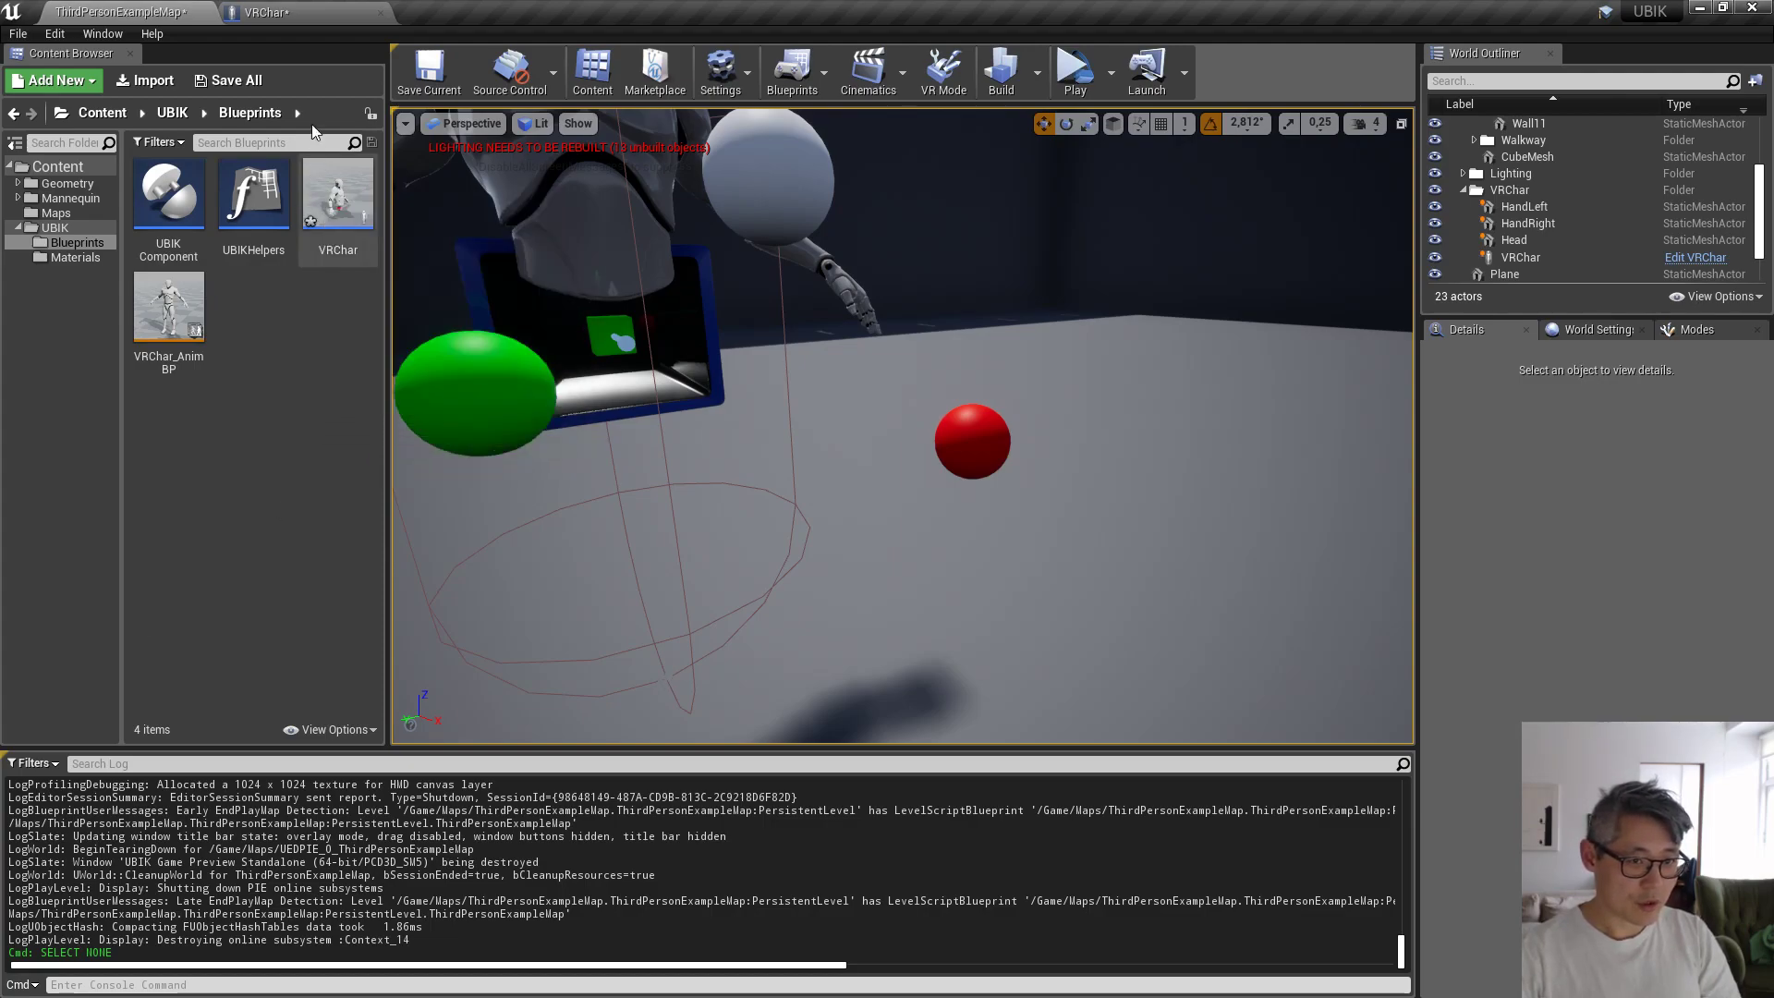
pyautogui.click(263, 18)
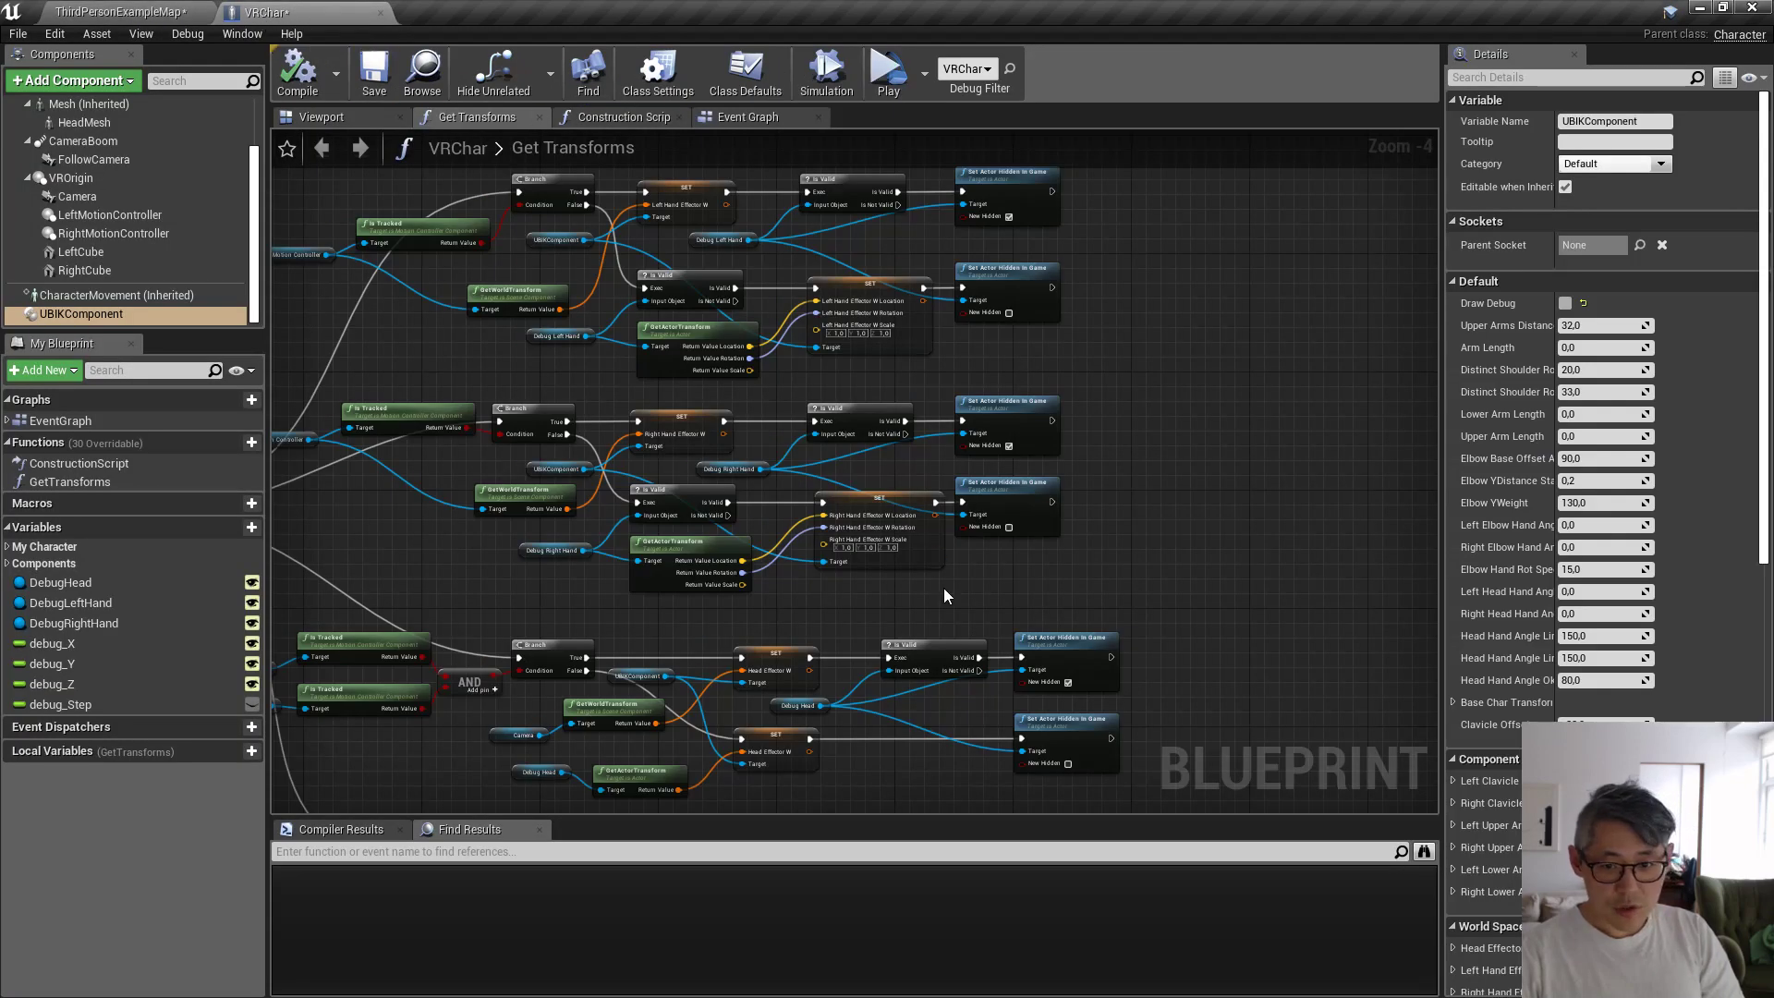
pyautogui.click(129, 11)
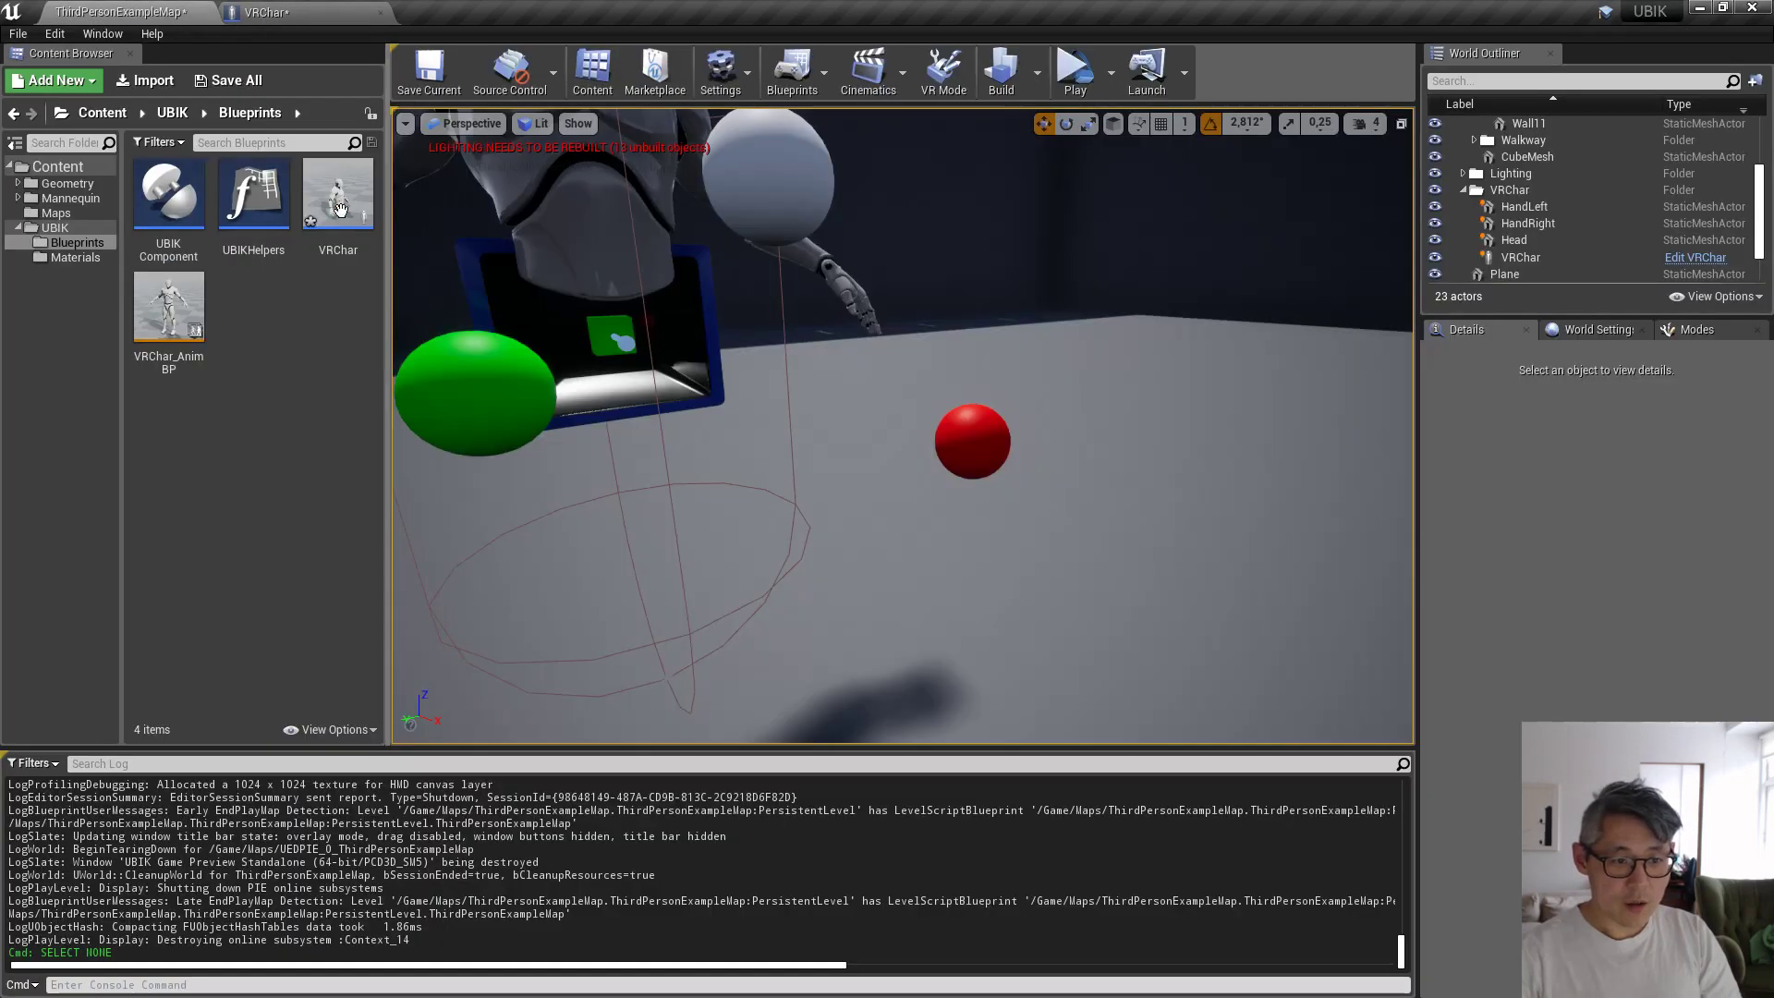